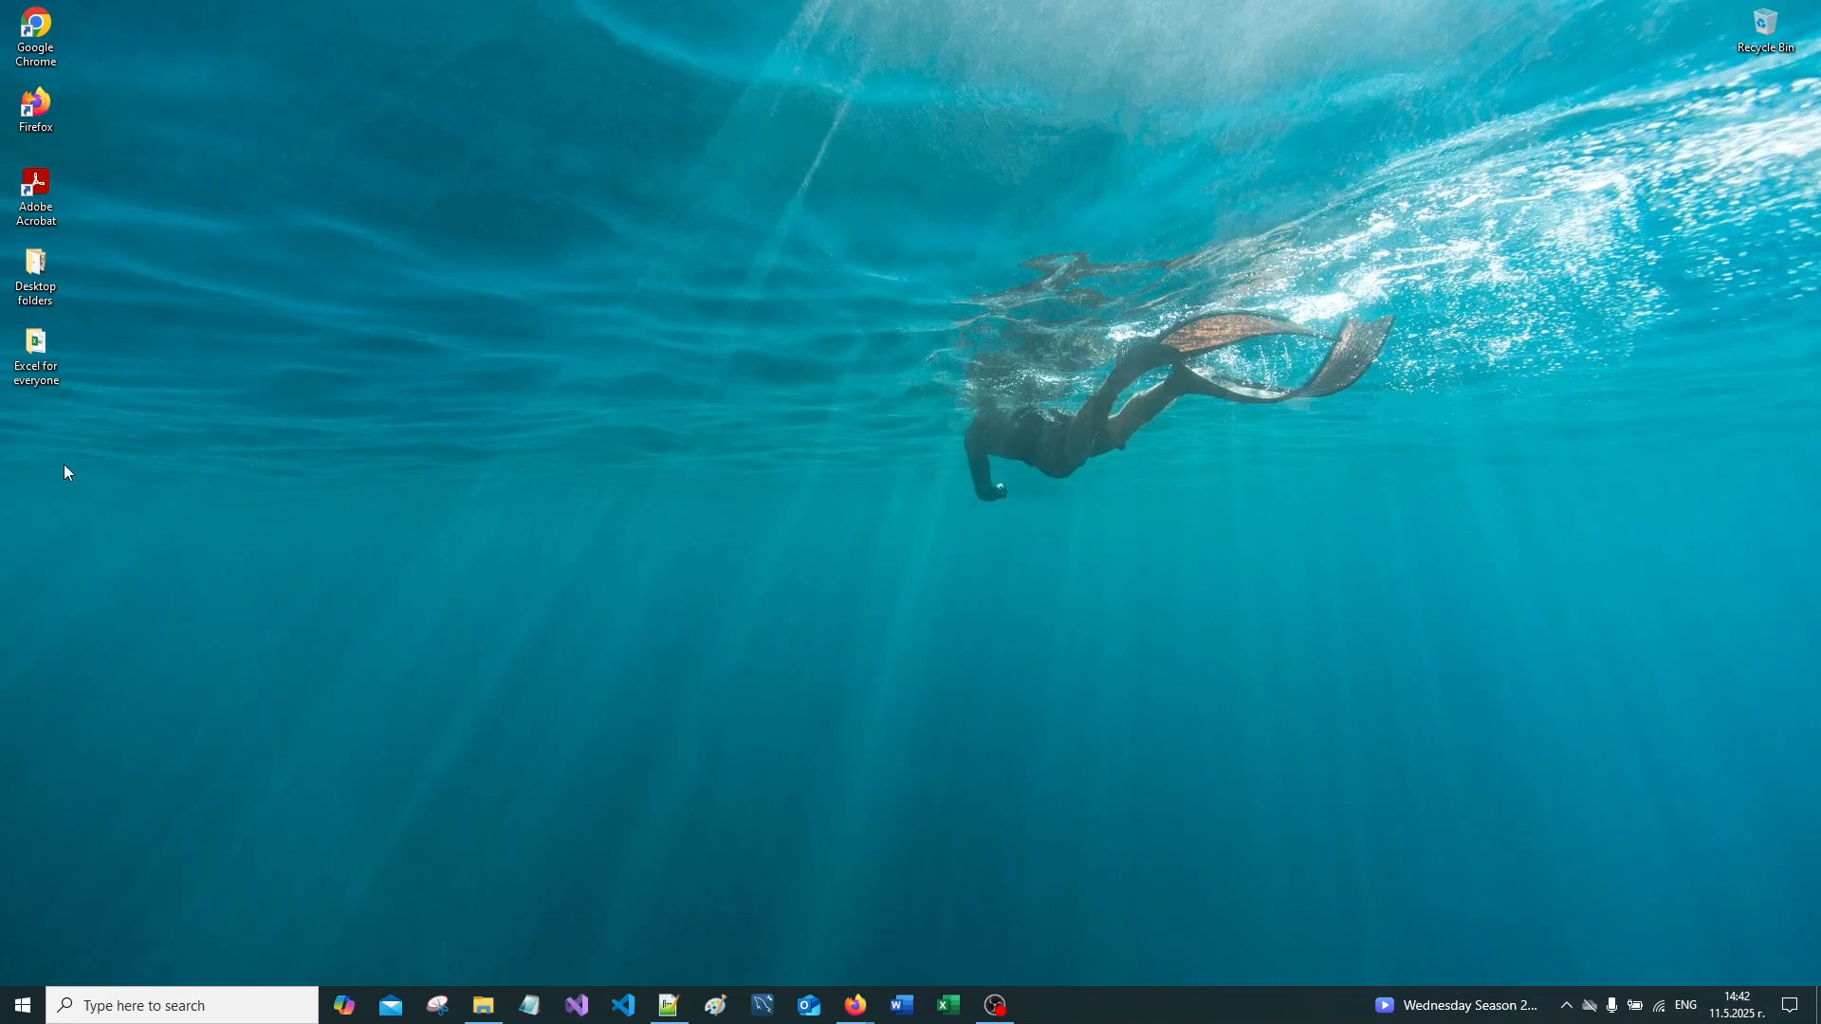
Step: Open the workbook Lesson 1.xlsx from the desktop folder "Excel for everyone"
double_click(40, 389)
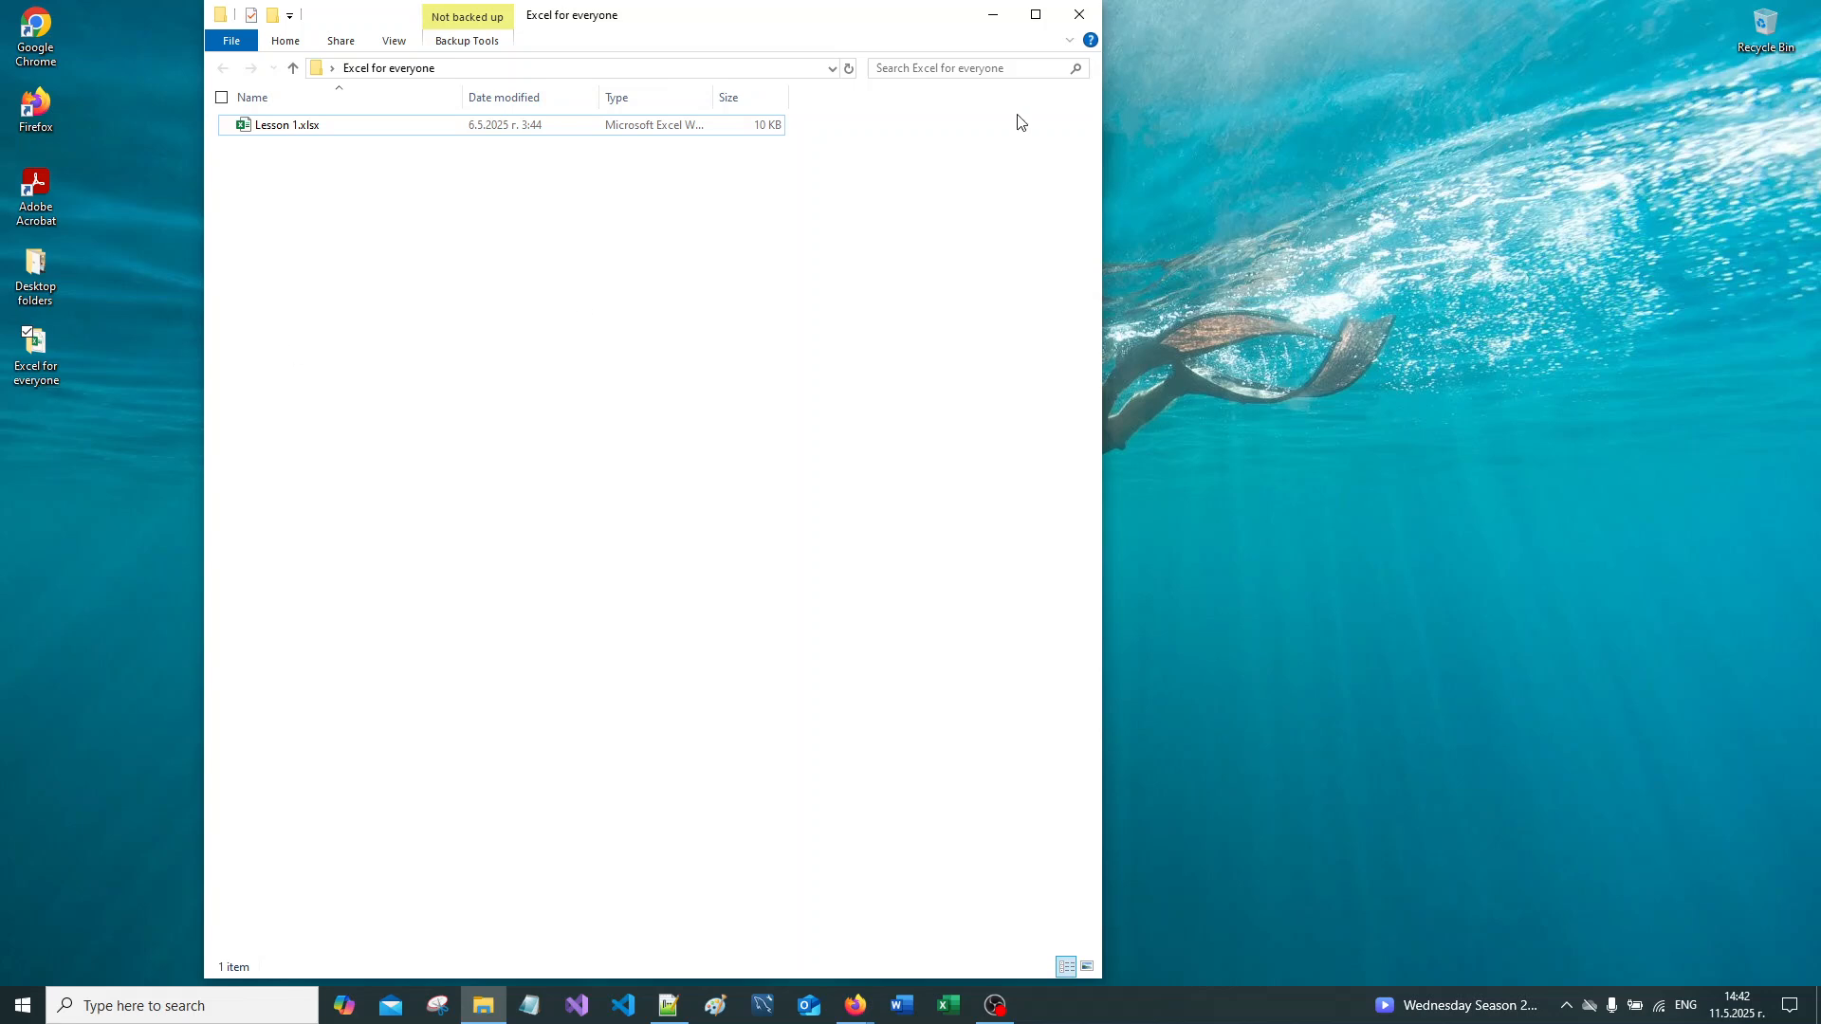
click(1035, 15)
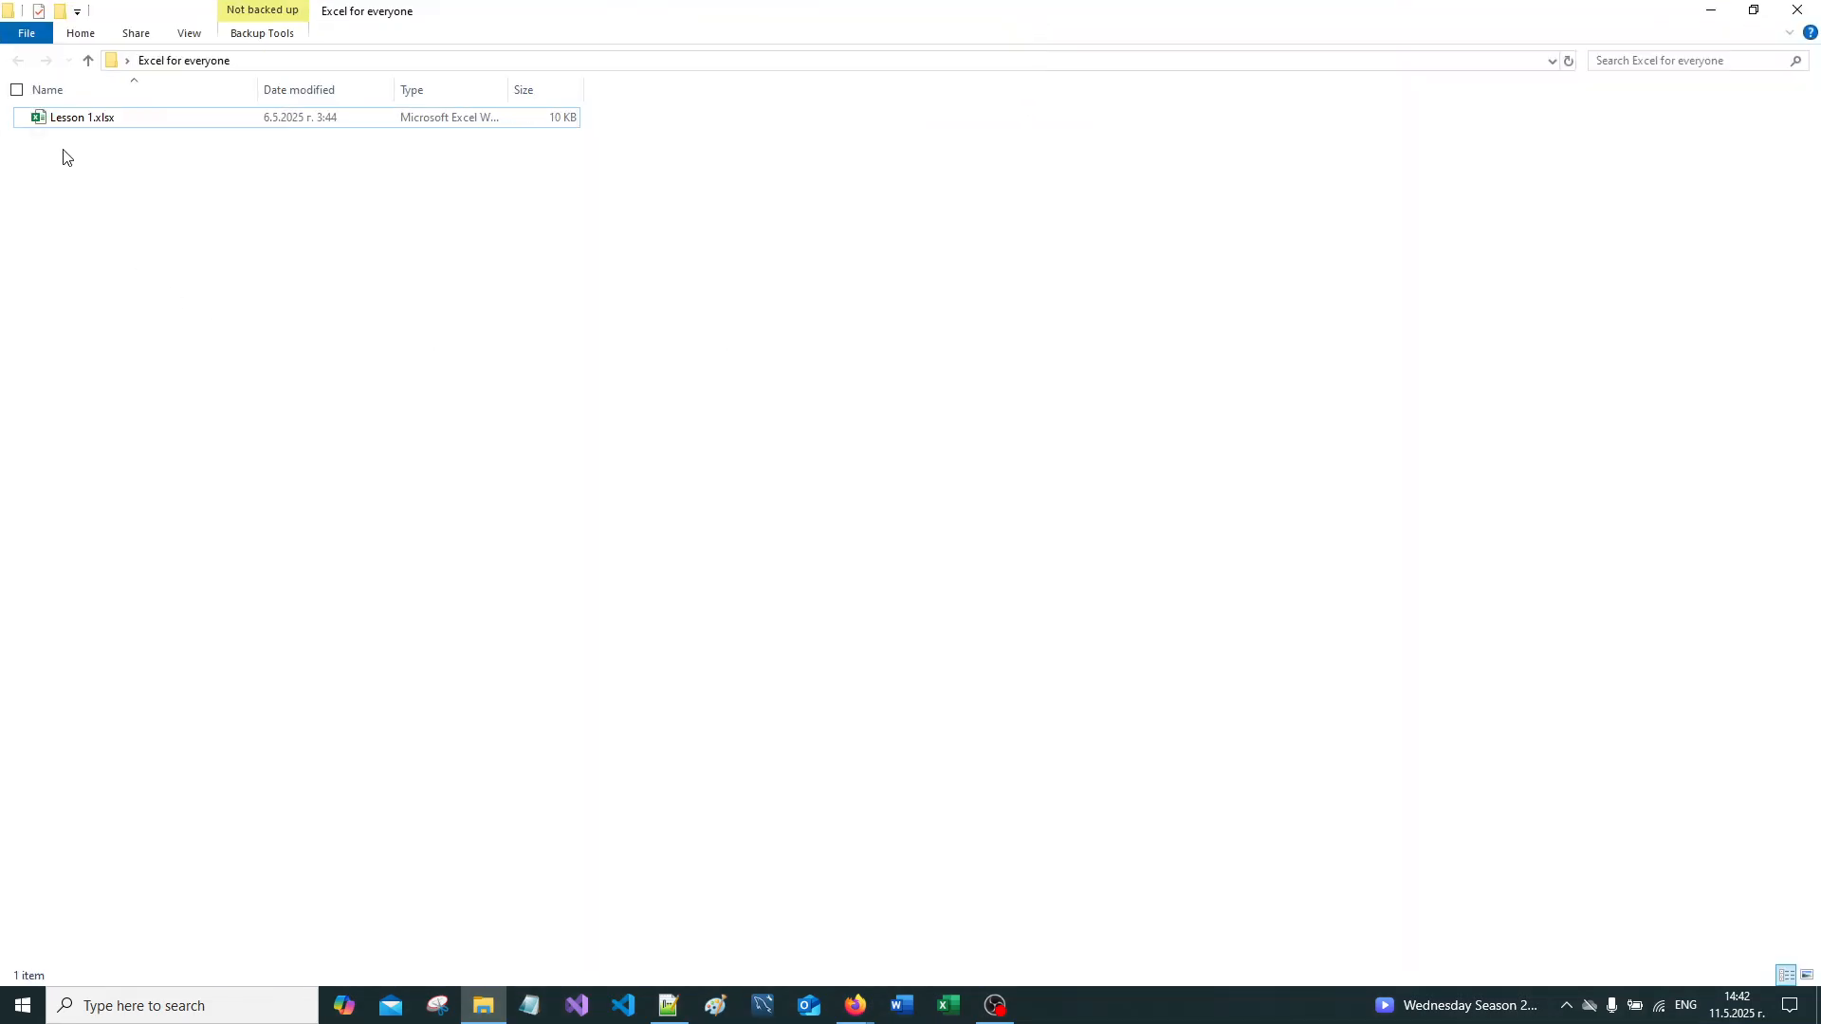
click(89, 129)
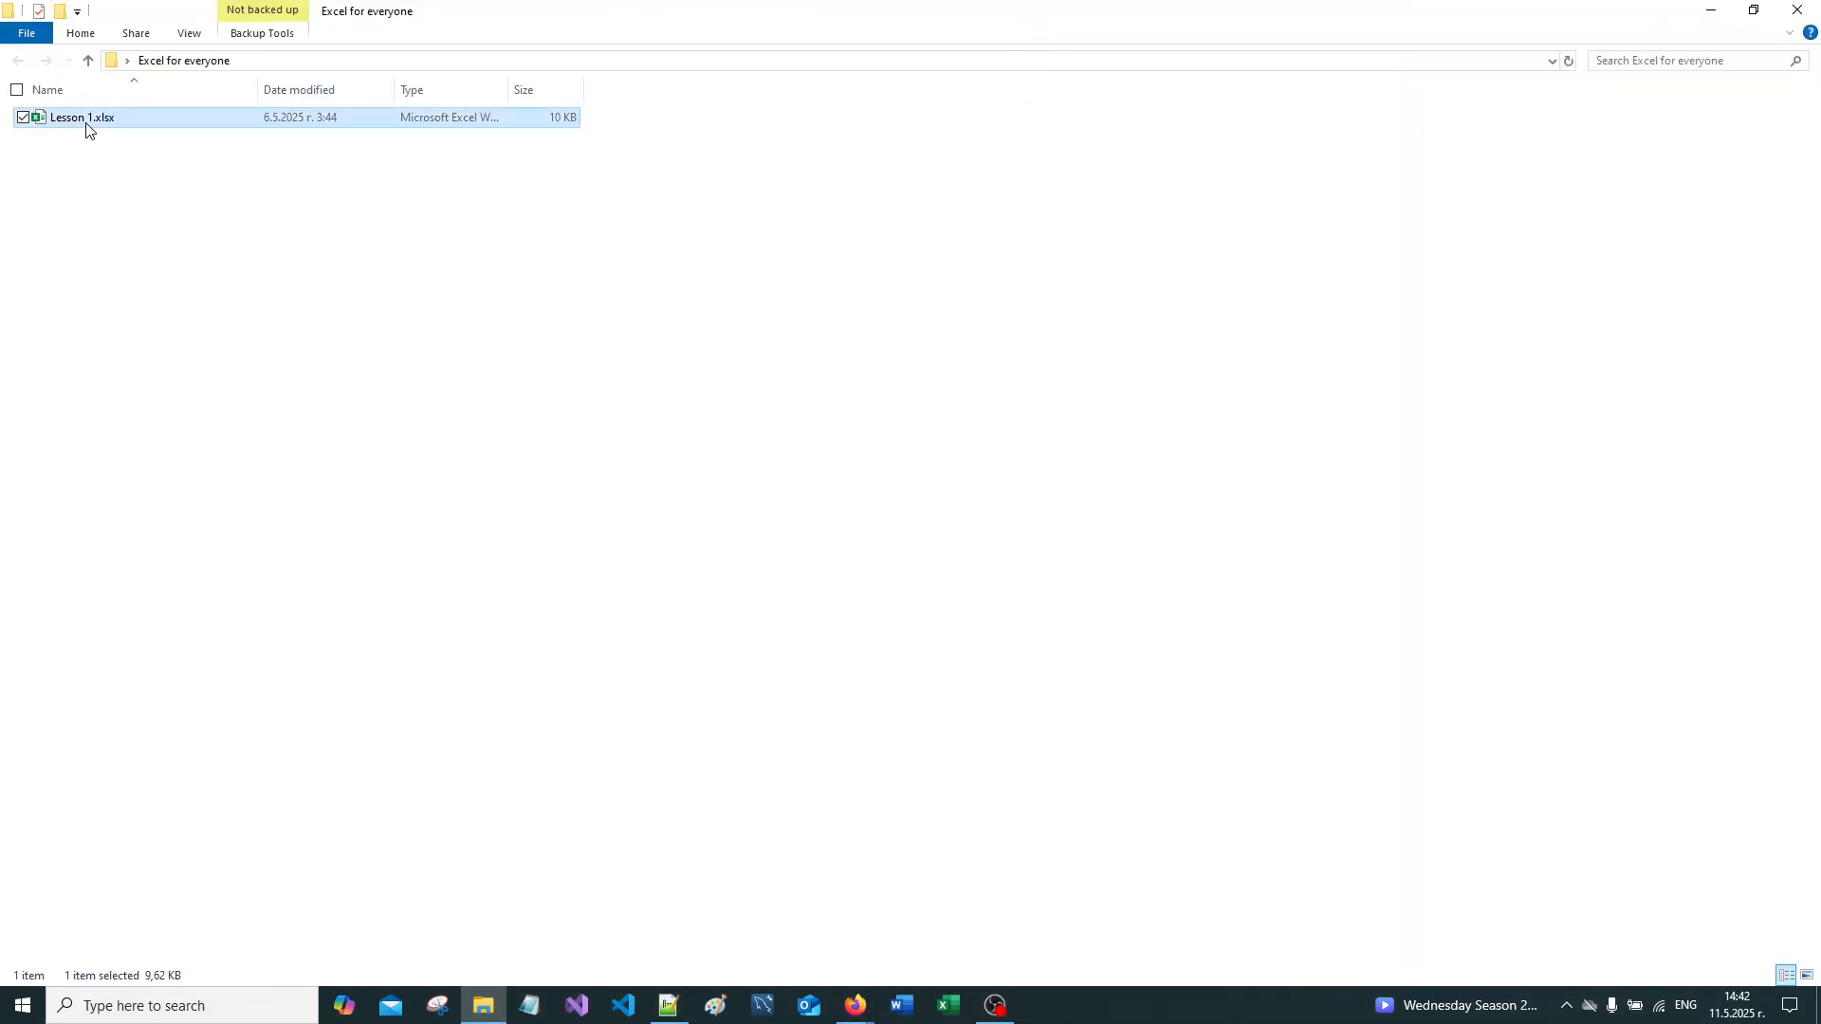
click(235, 418)
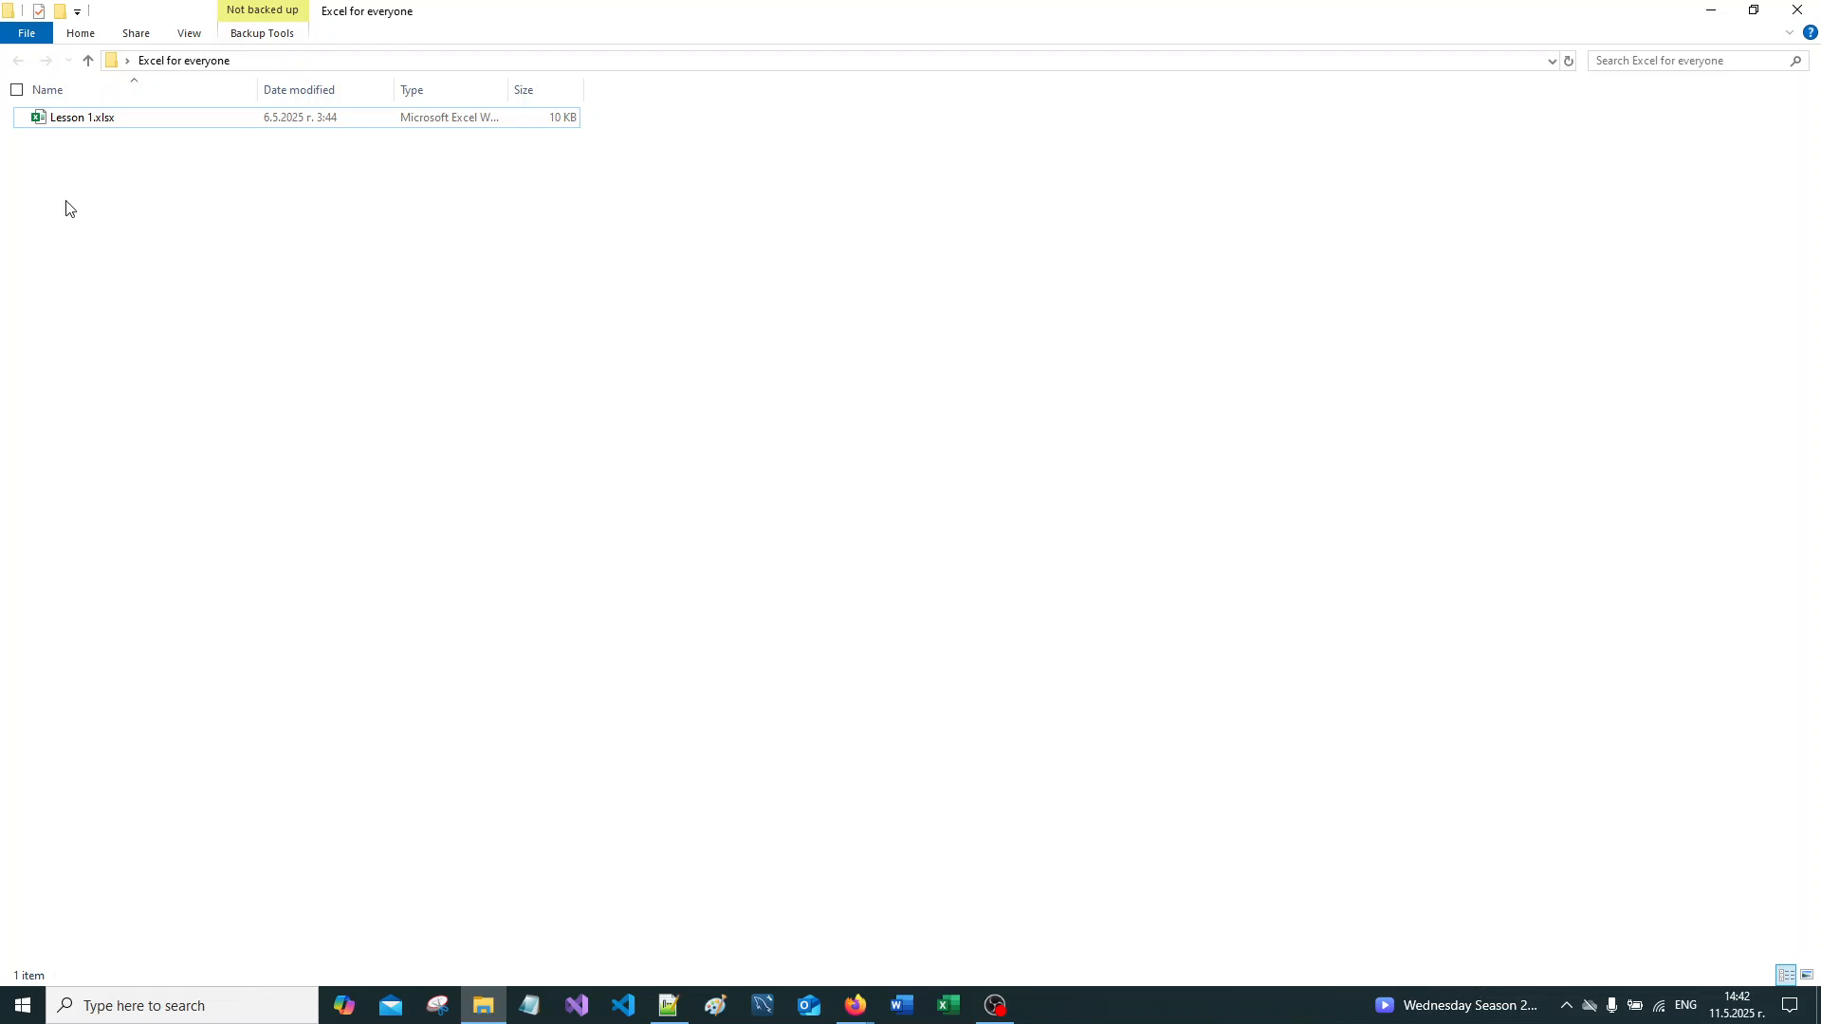
click(58, 122)
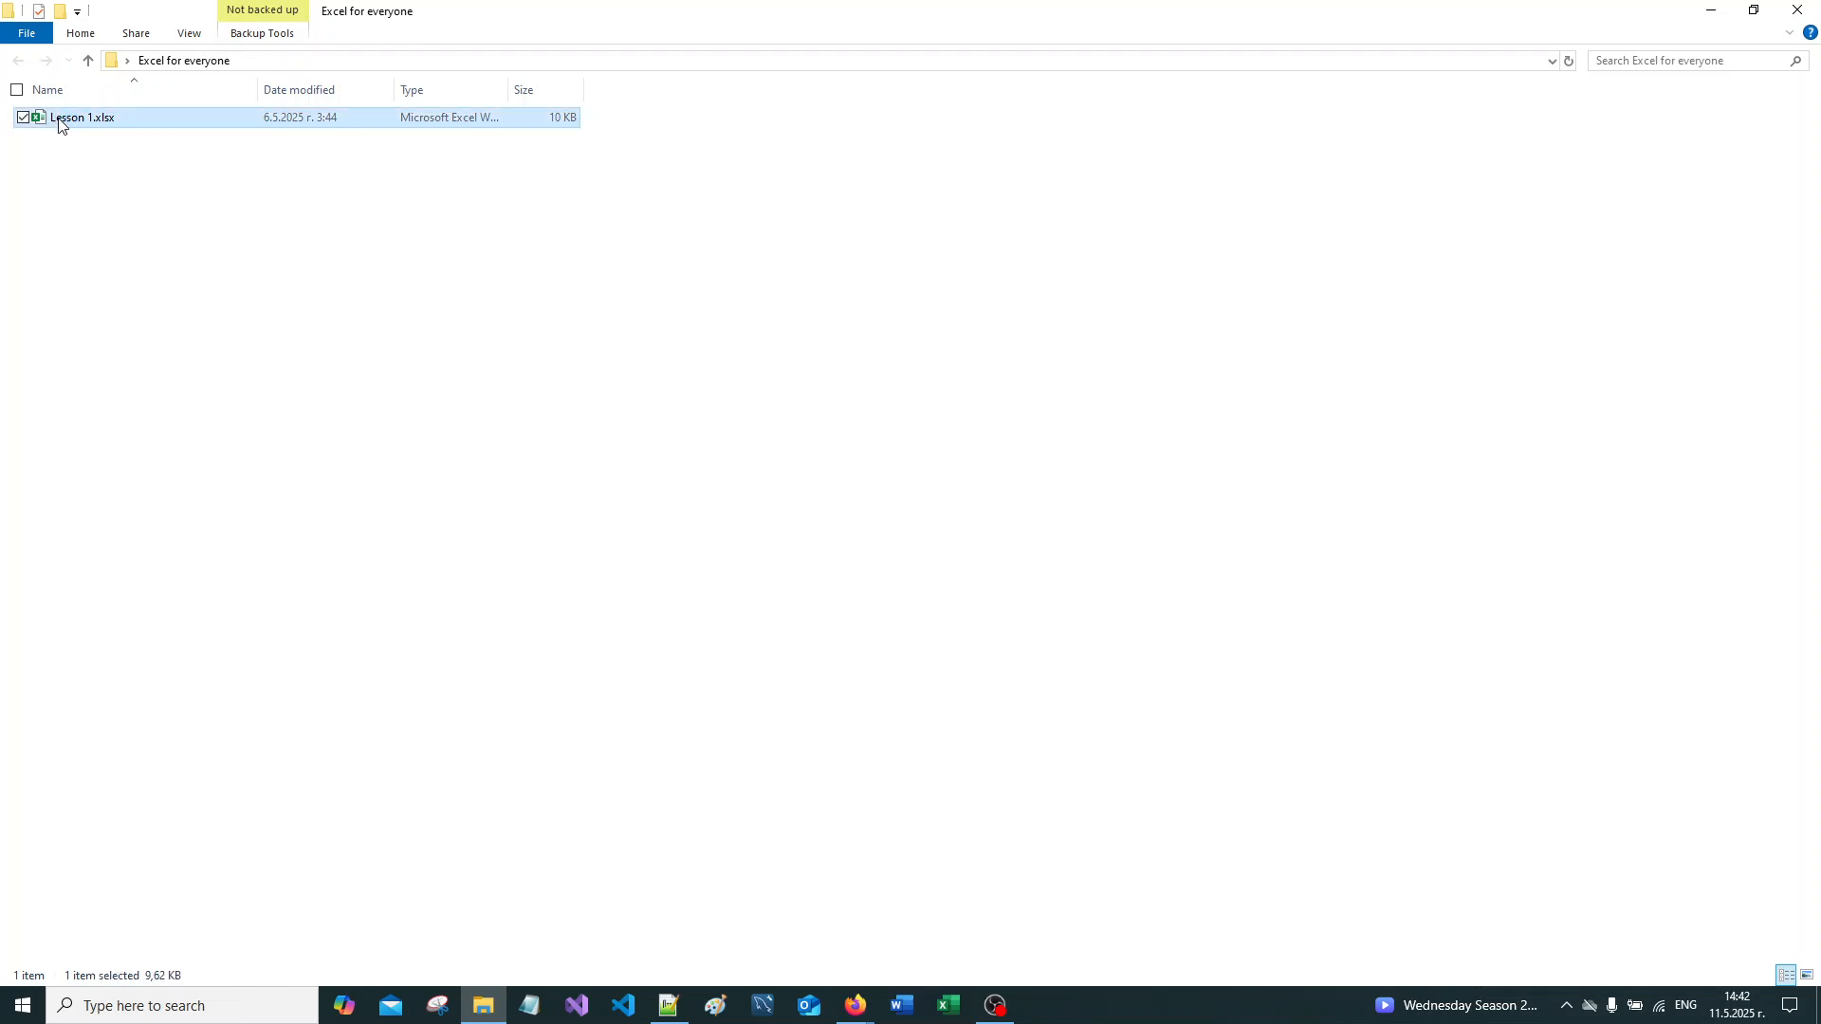
double_click(60, 122)
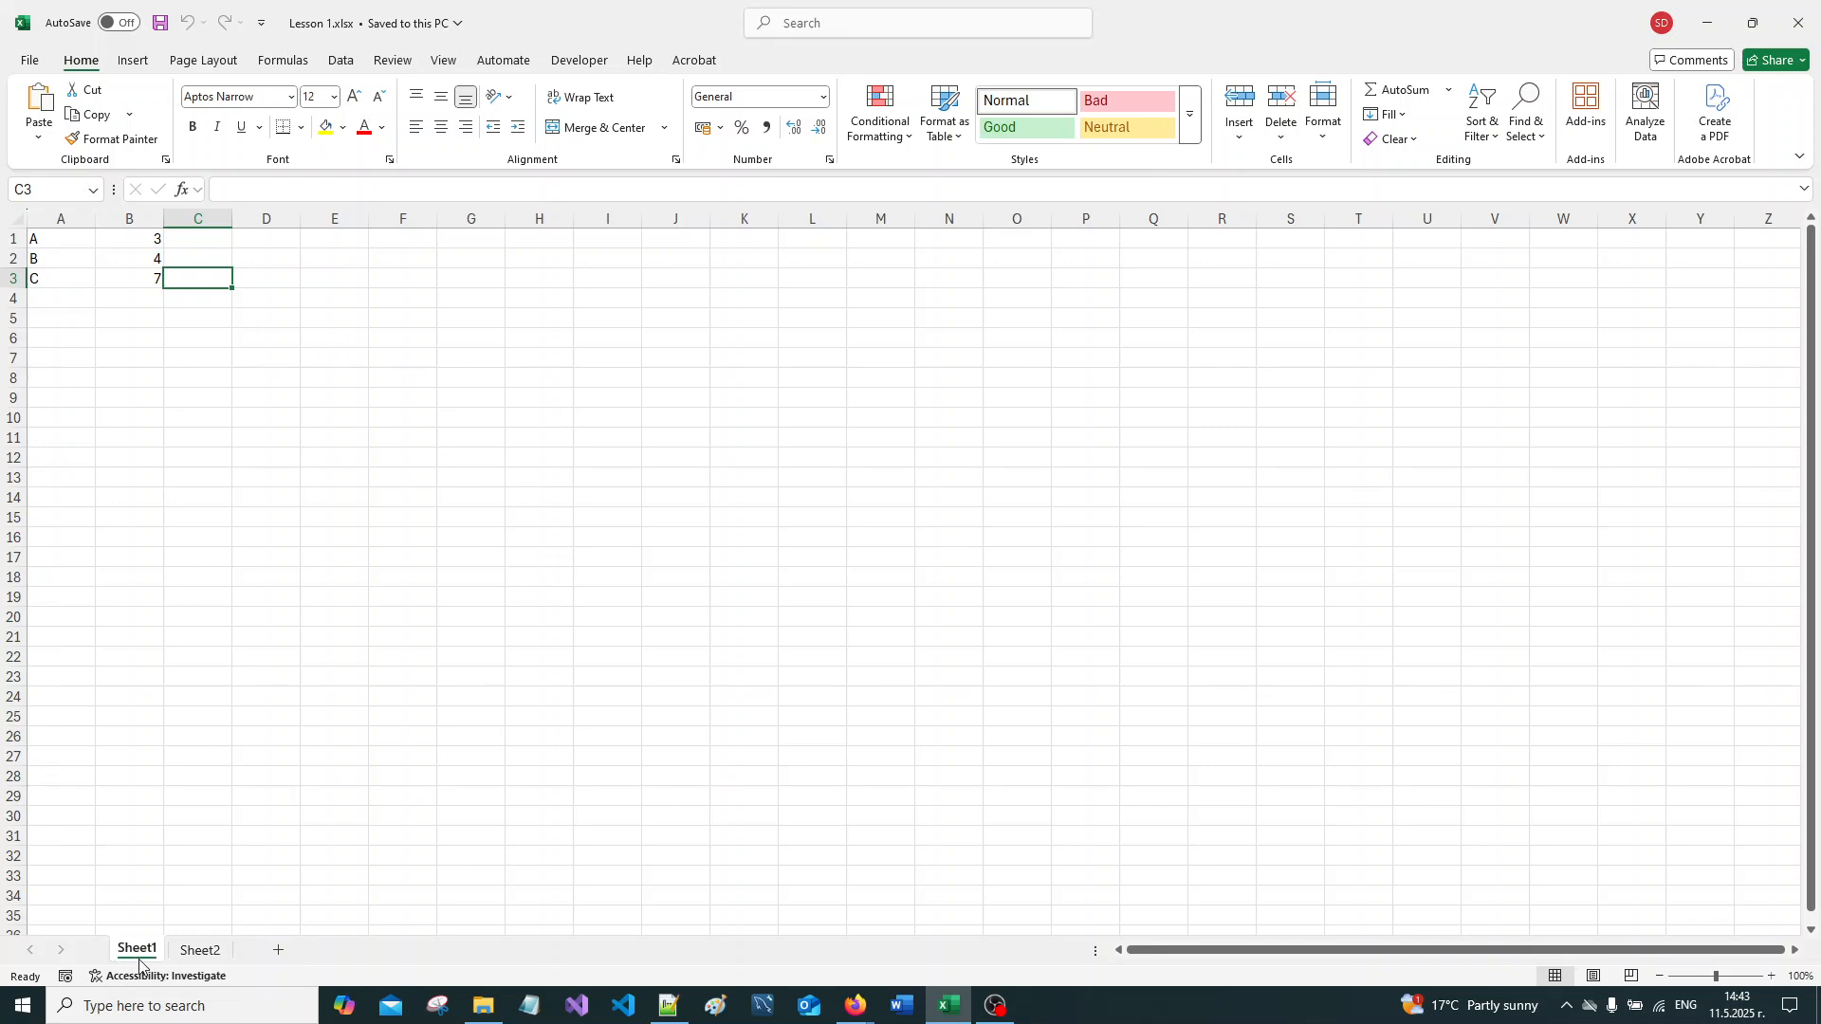
Step: Look over Sheet2 and the available insert commands of the workbook, ending on Sheet1
click(195, 951)
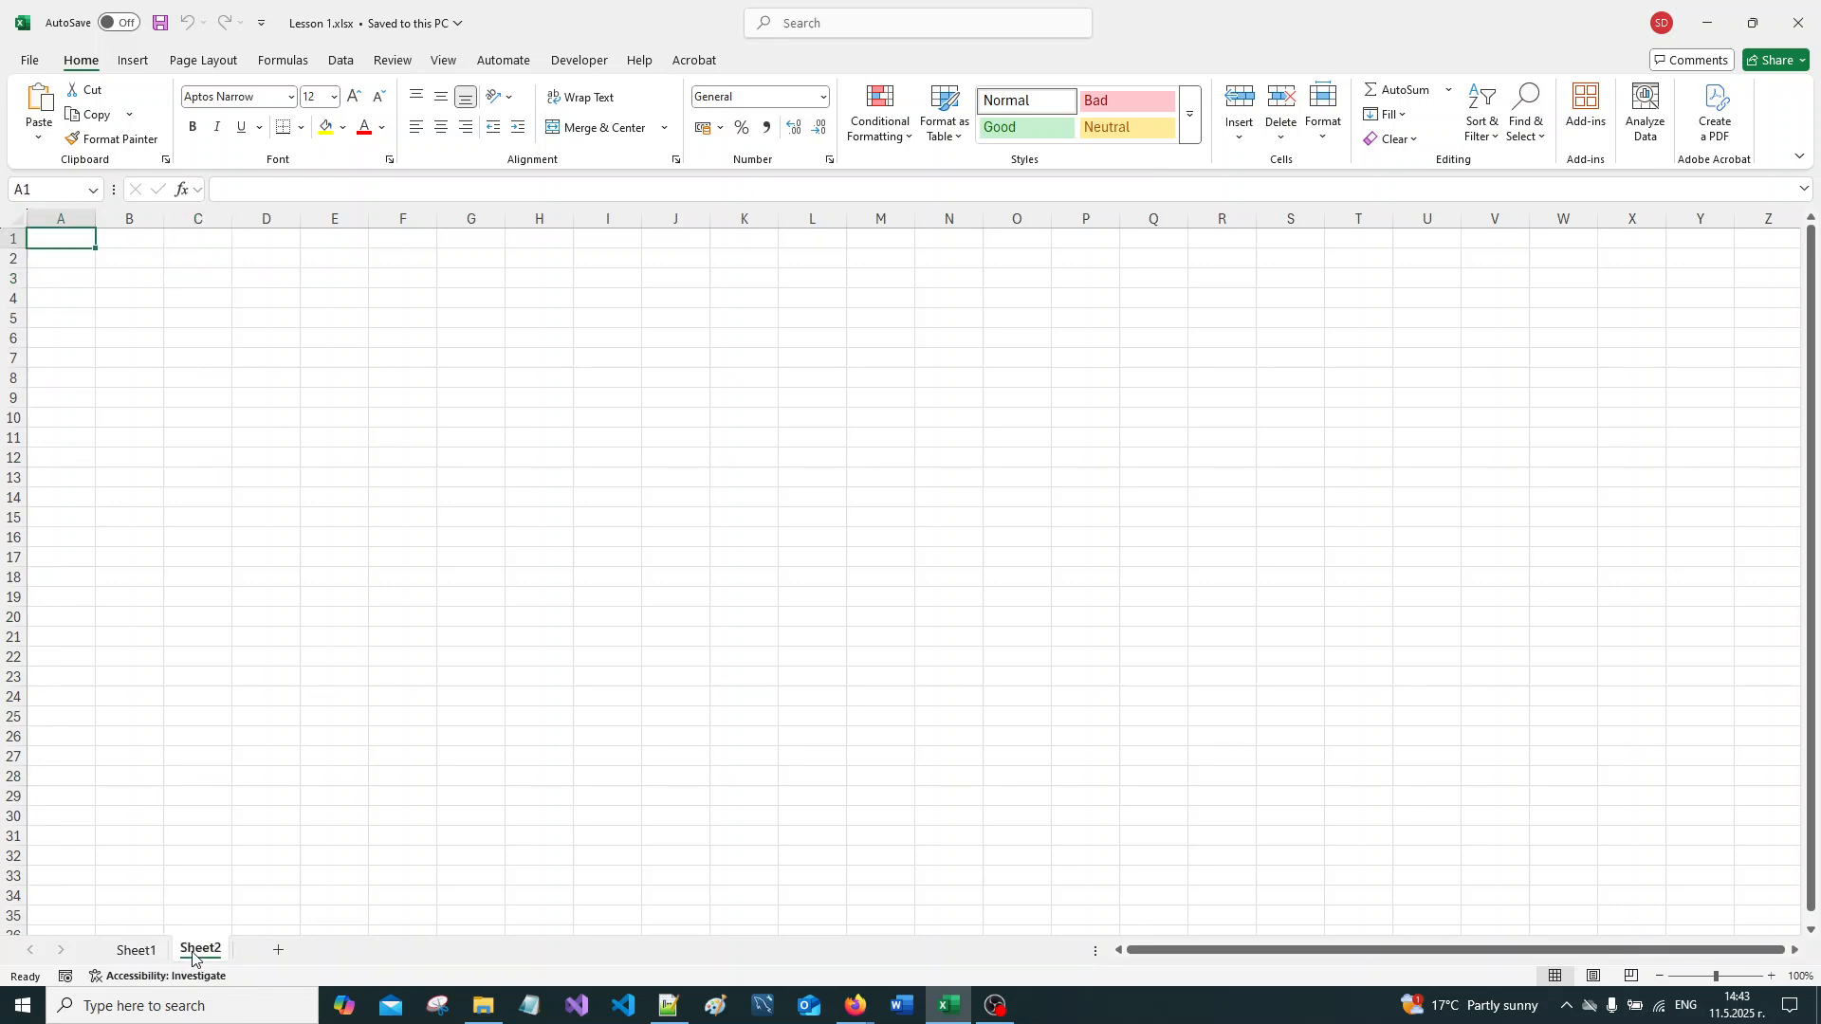
click(147, 952)
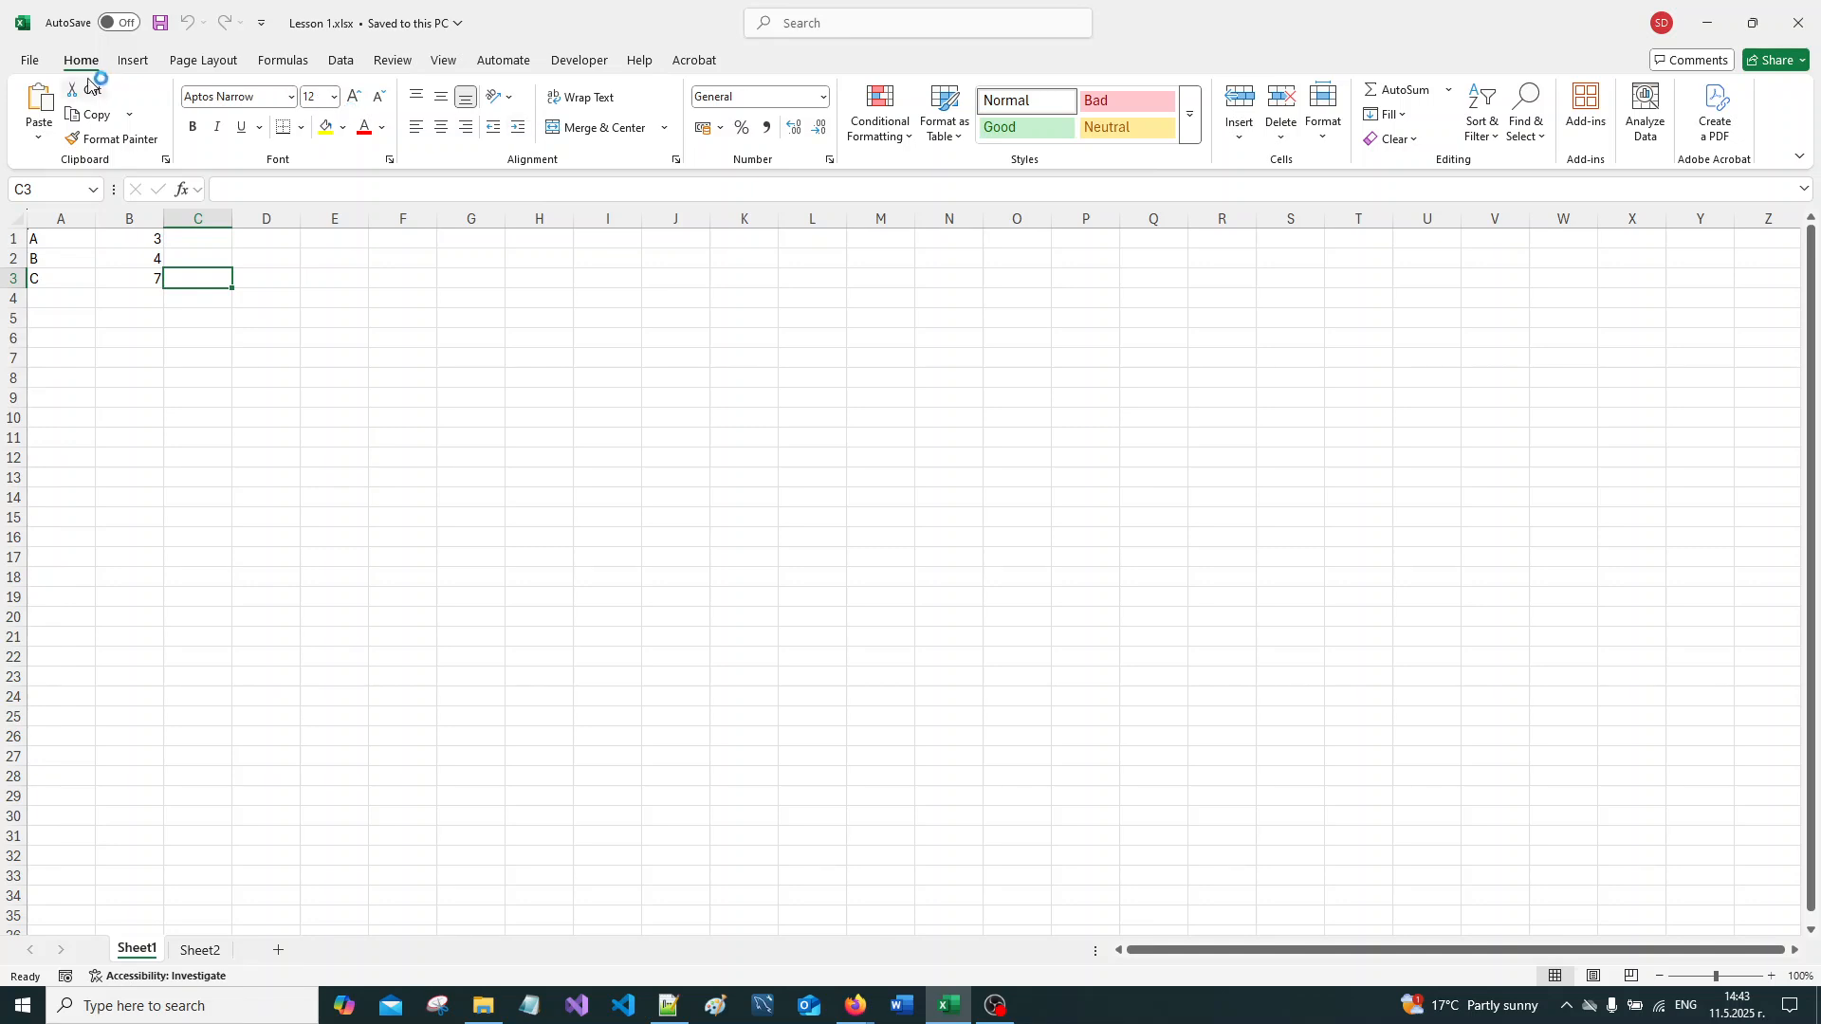
click(132, 63)
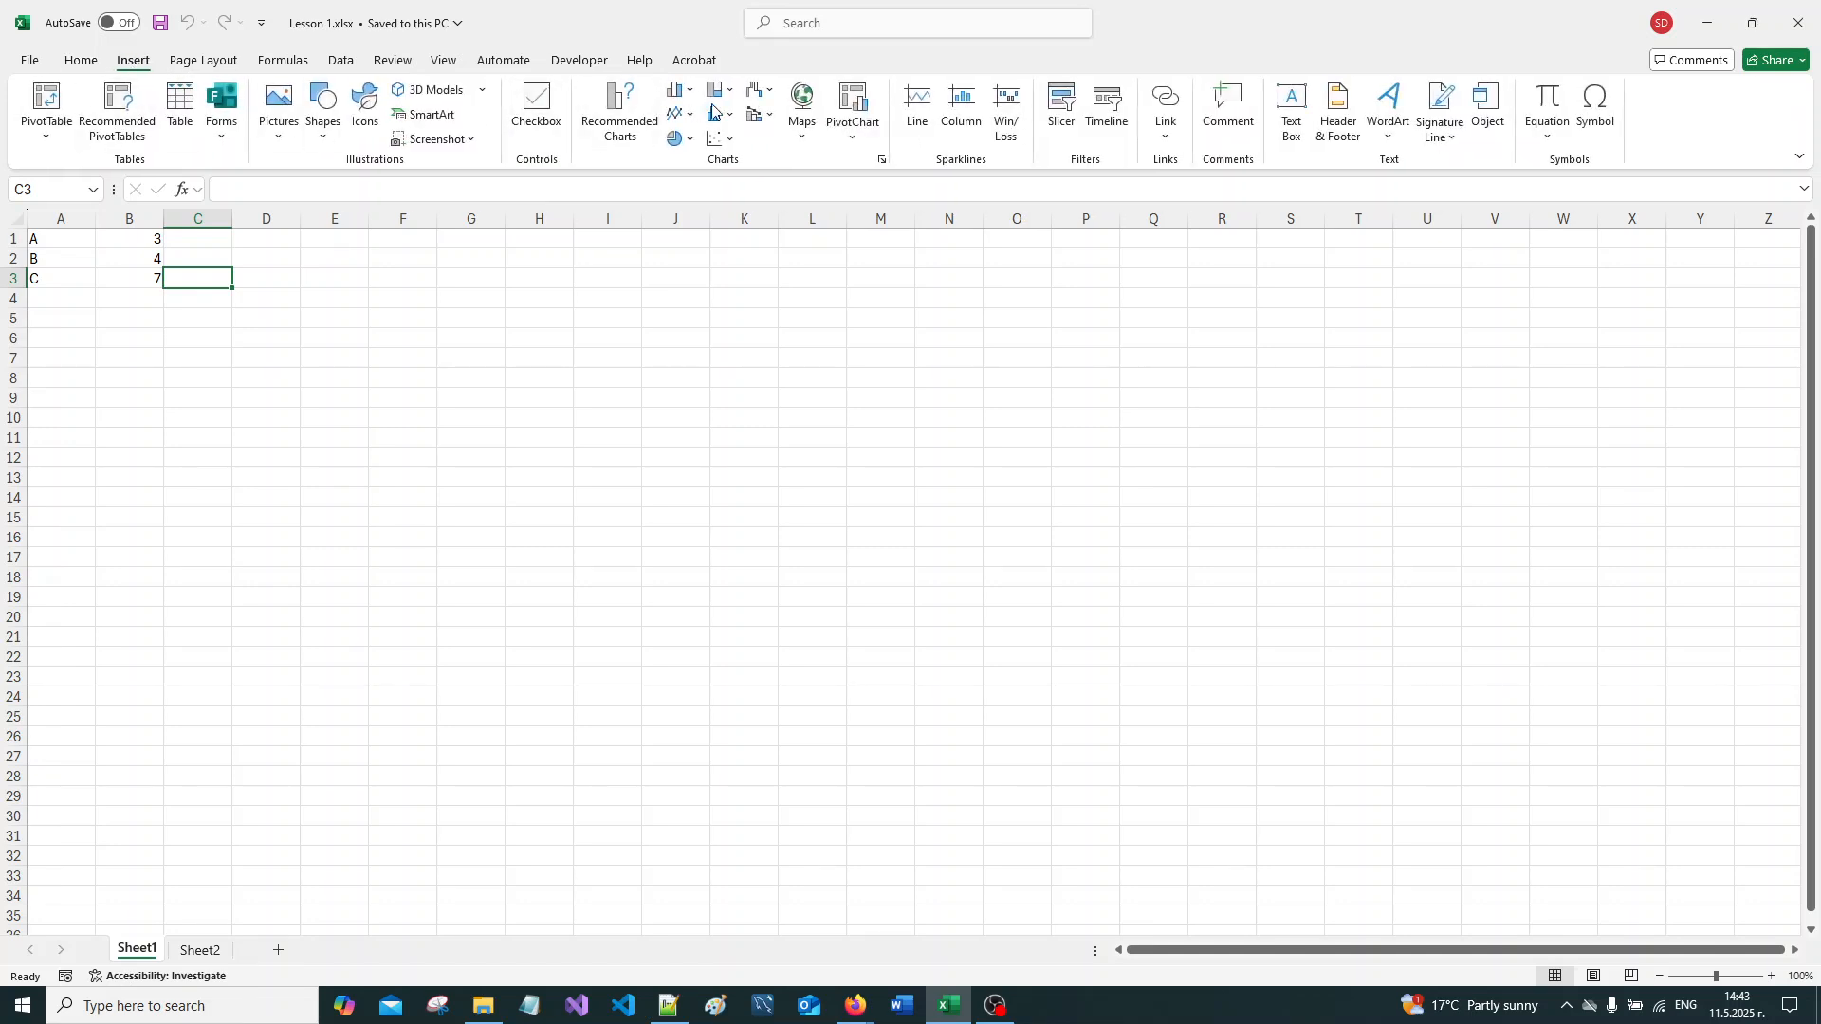
click(81, 64)
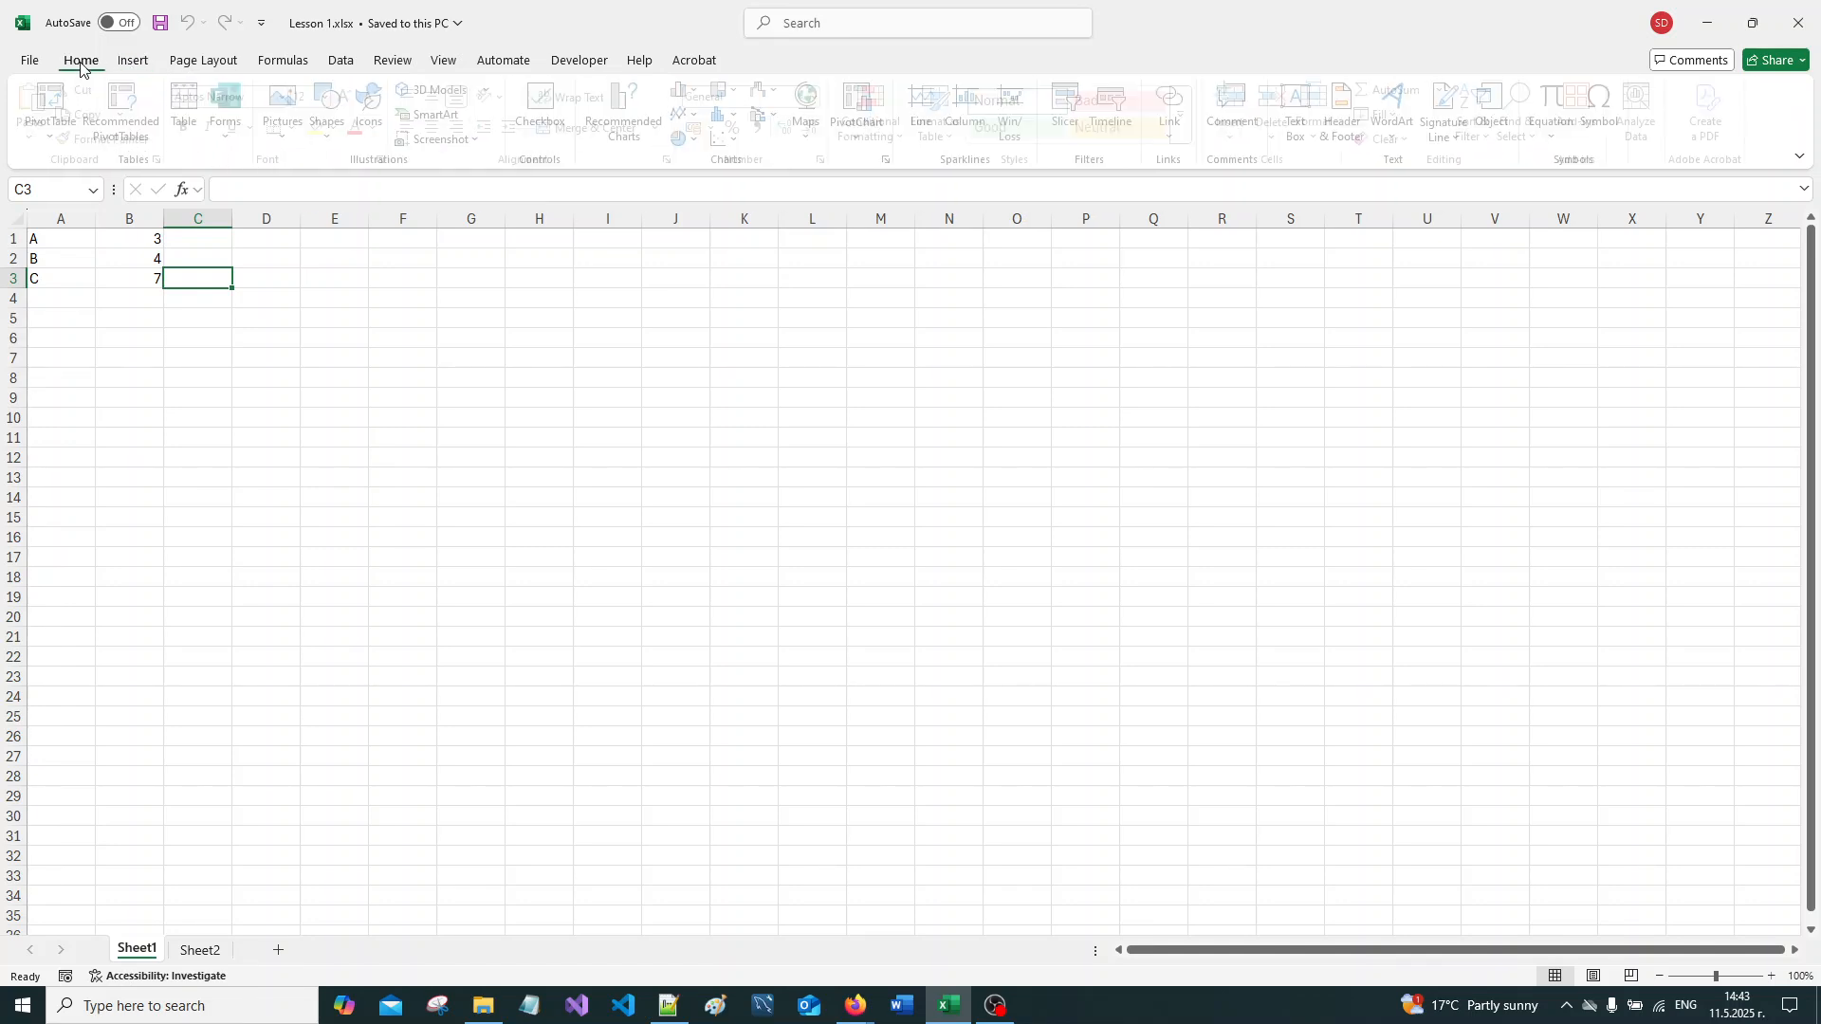
click(258, 320)
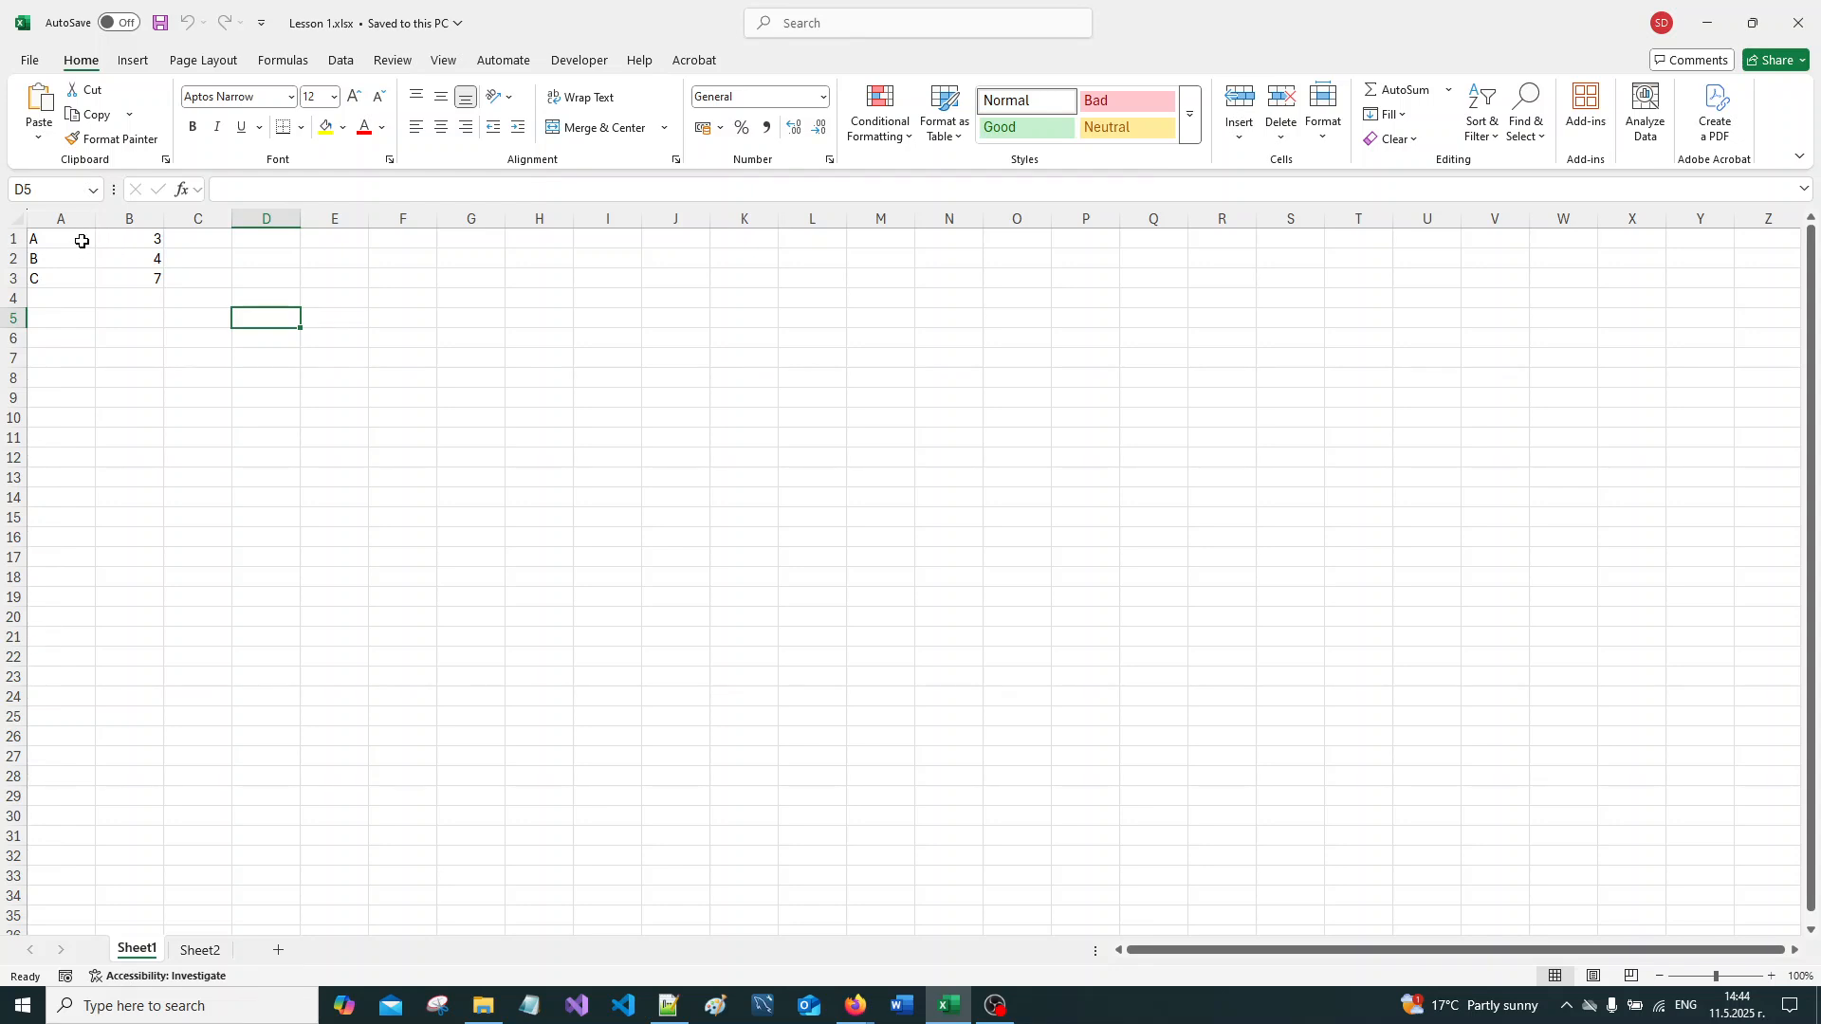
Step: Examine the labels in A1:A3 and the numbers and formula in B1:B3 of Sheet1
click(79, 240)
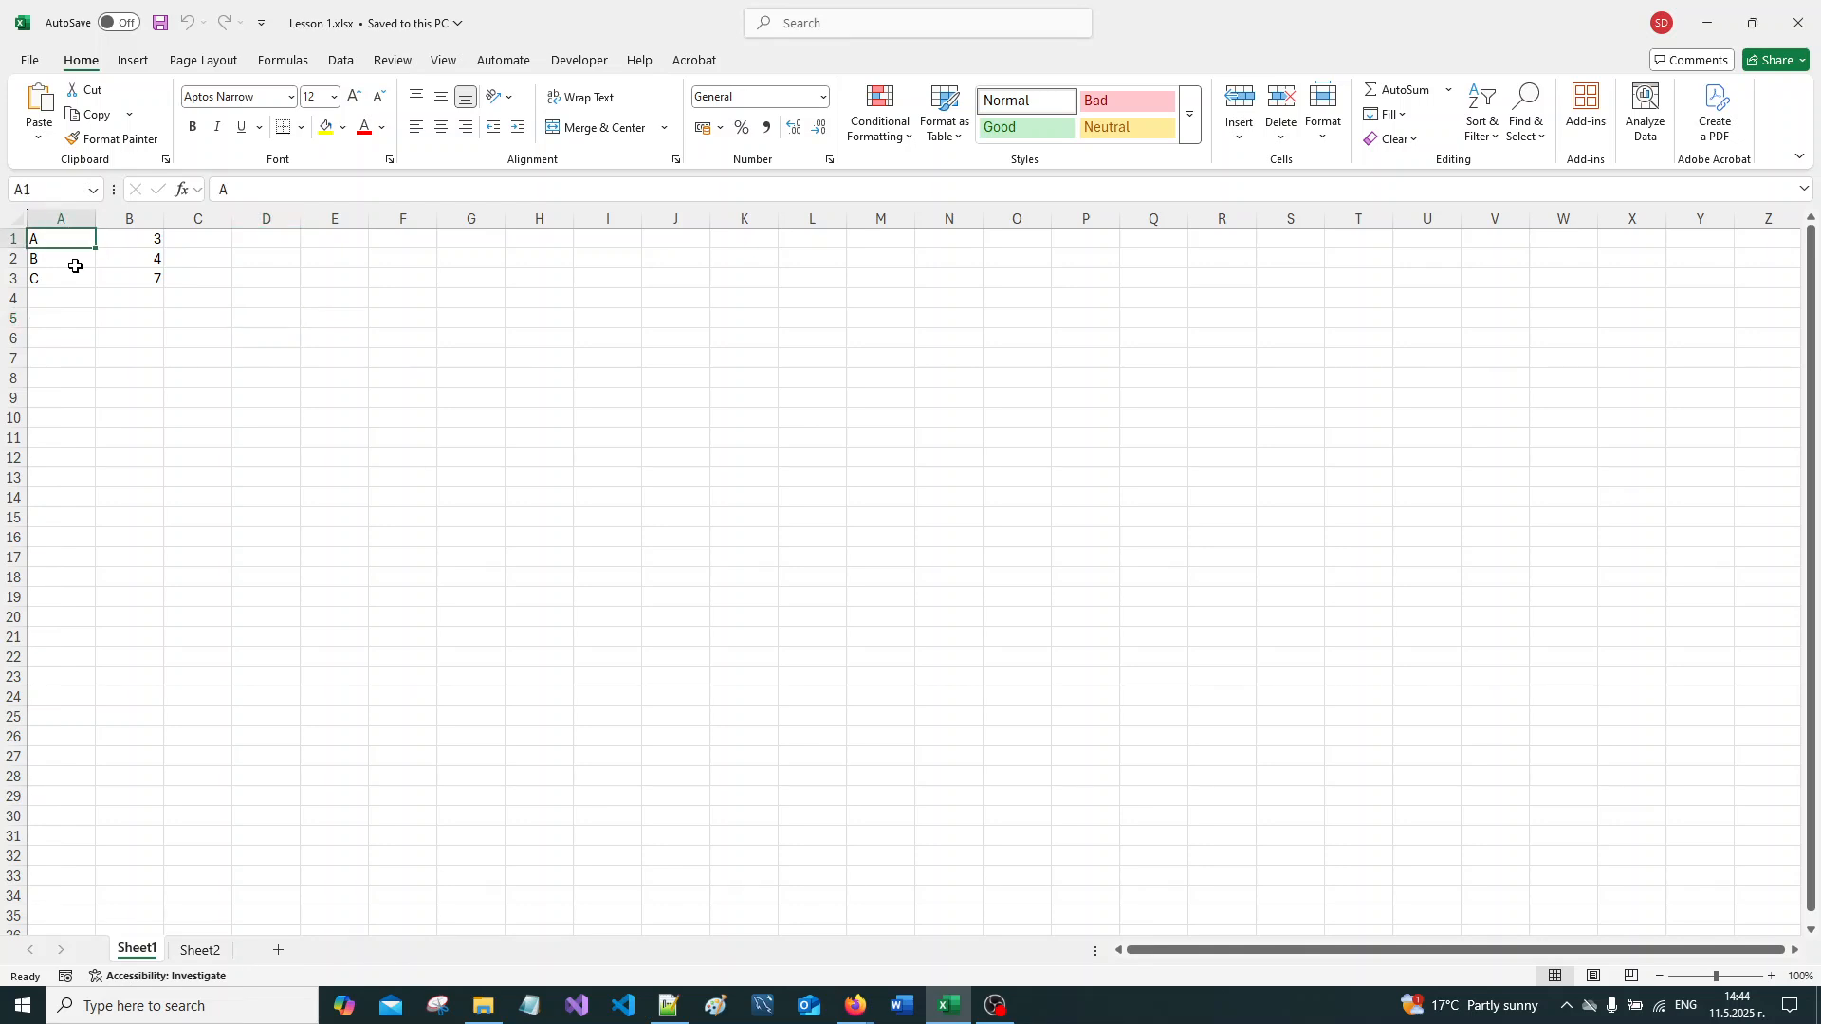
click(75, 264)
click(131, 240)
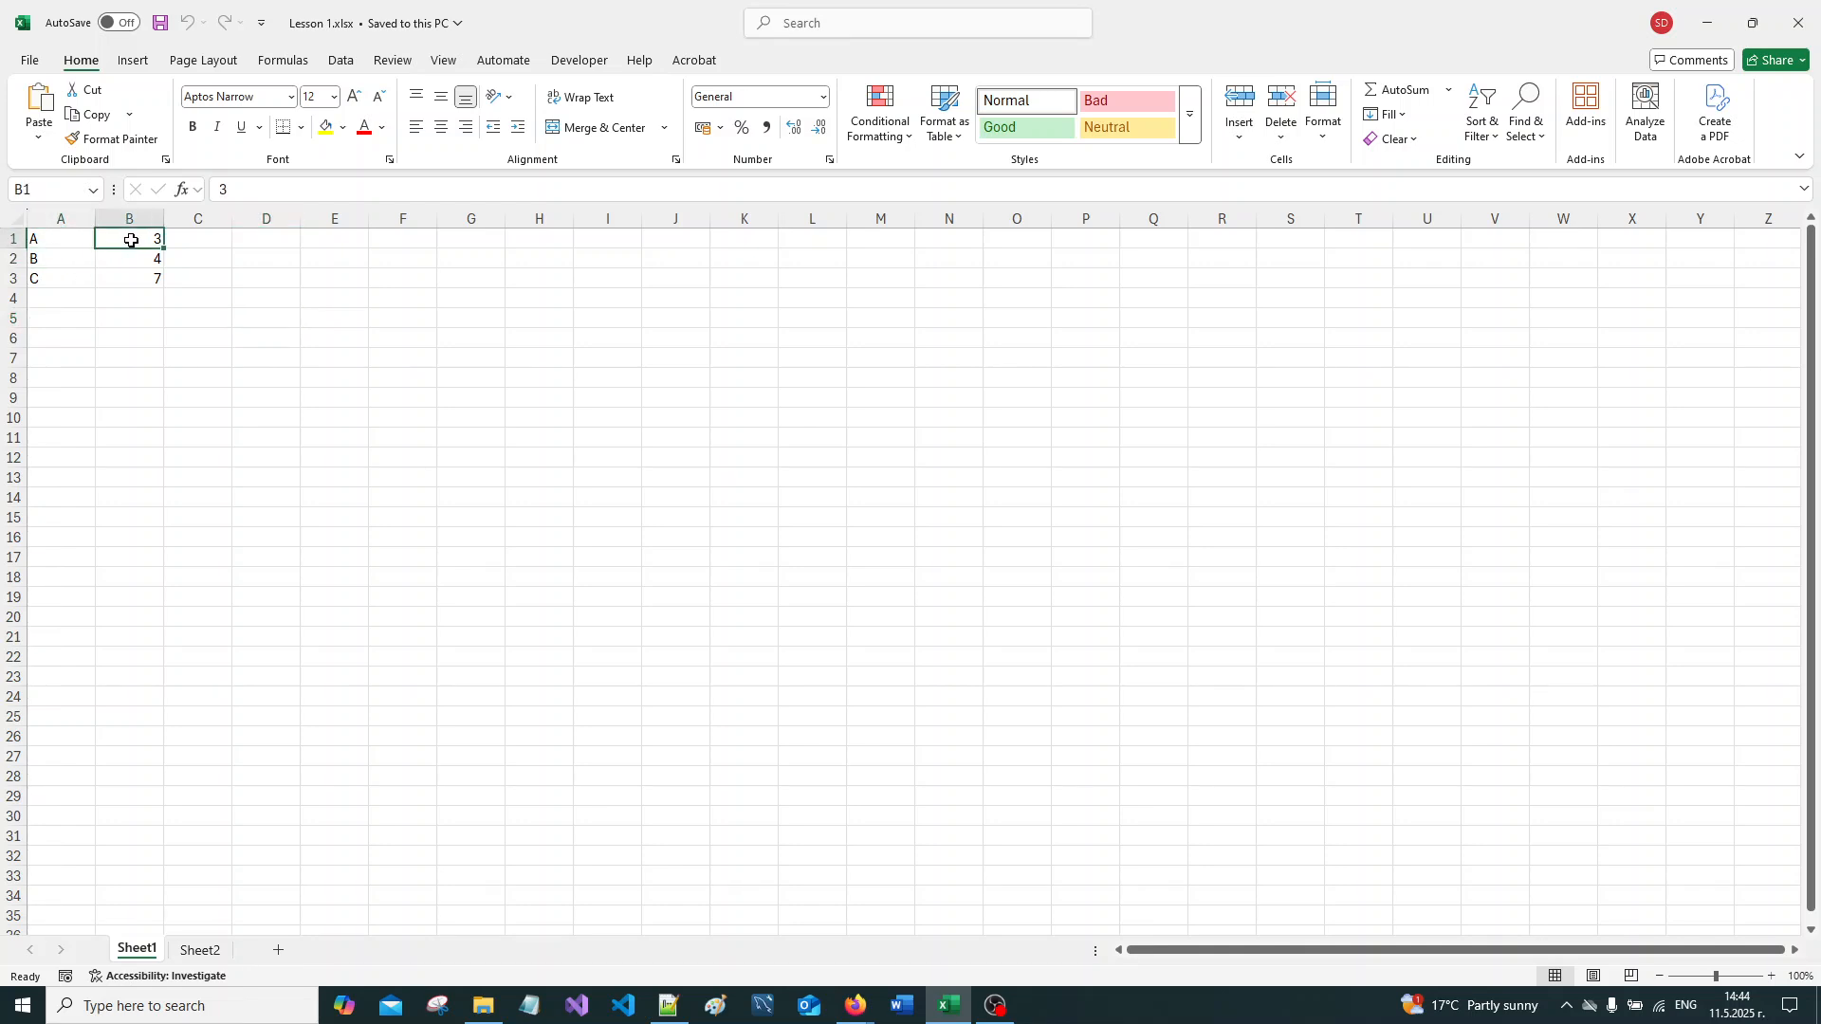
click(128, 264)
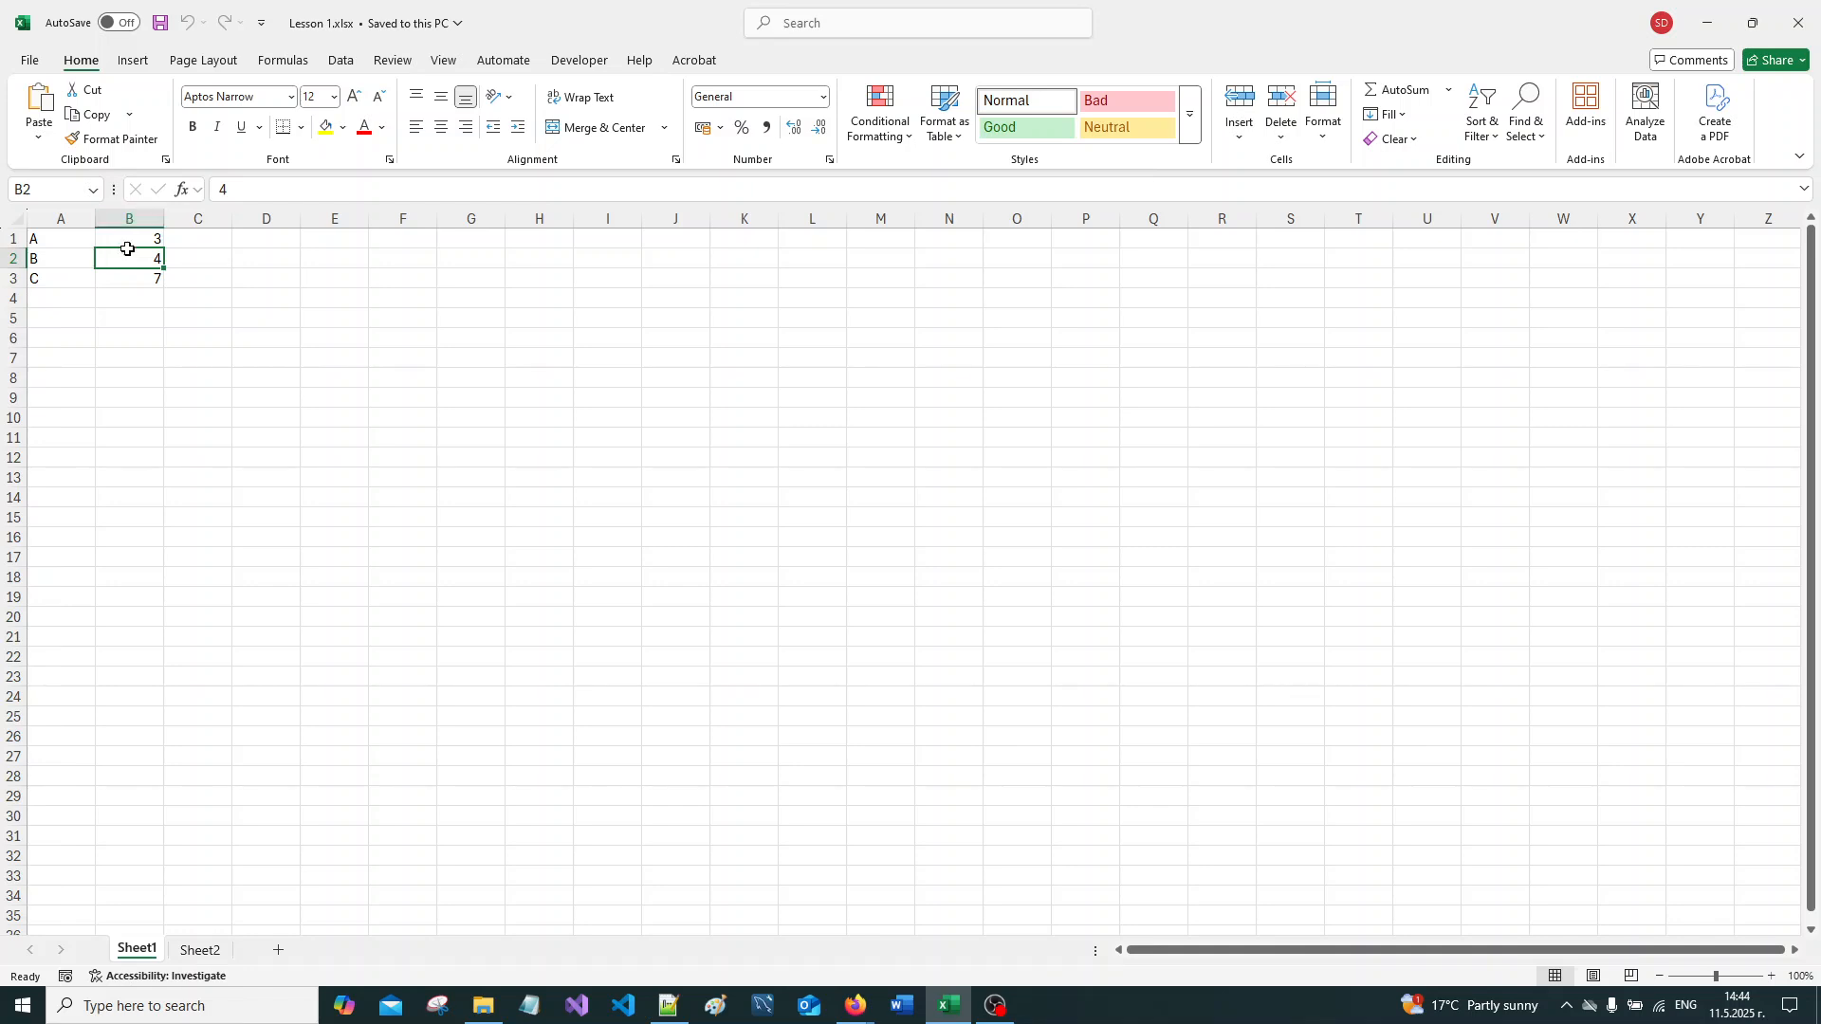
click(124, 282)
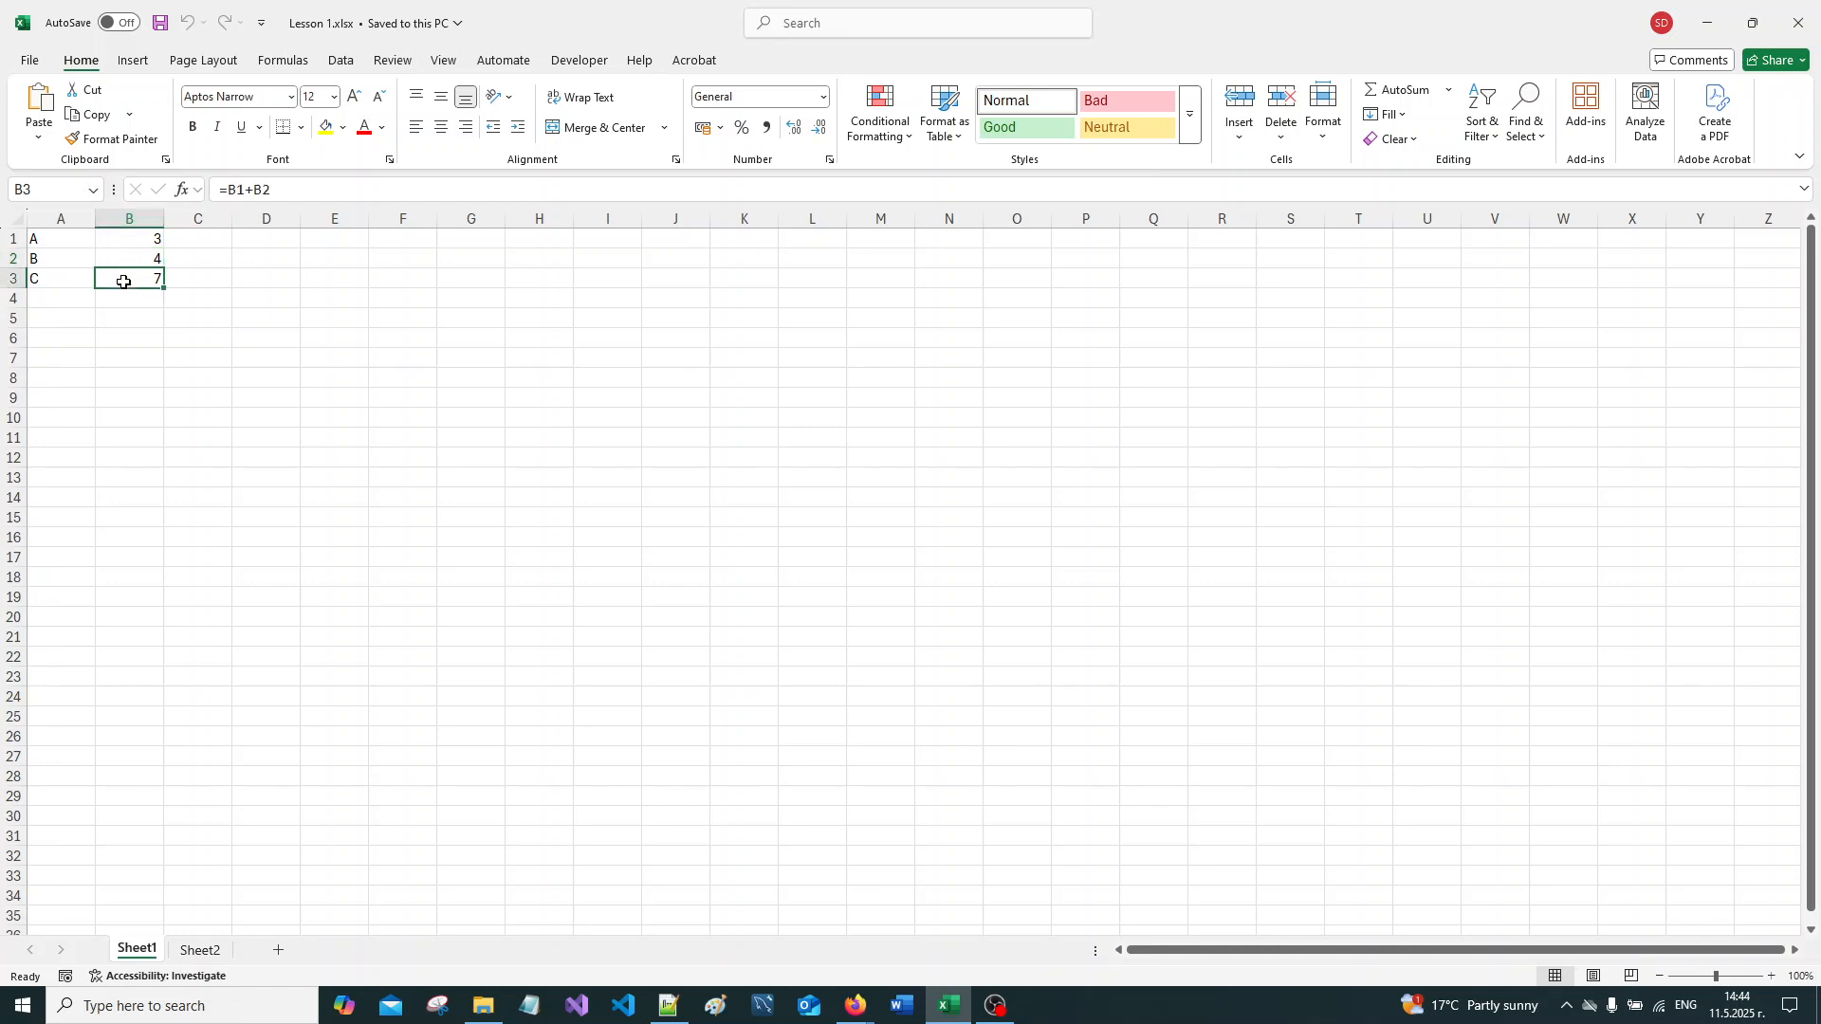
click(68, 282)
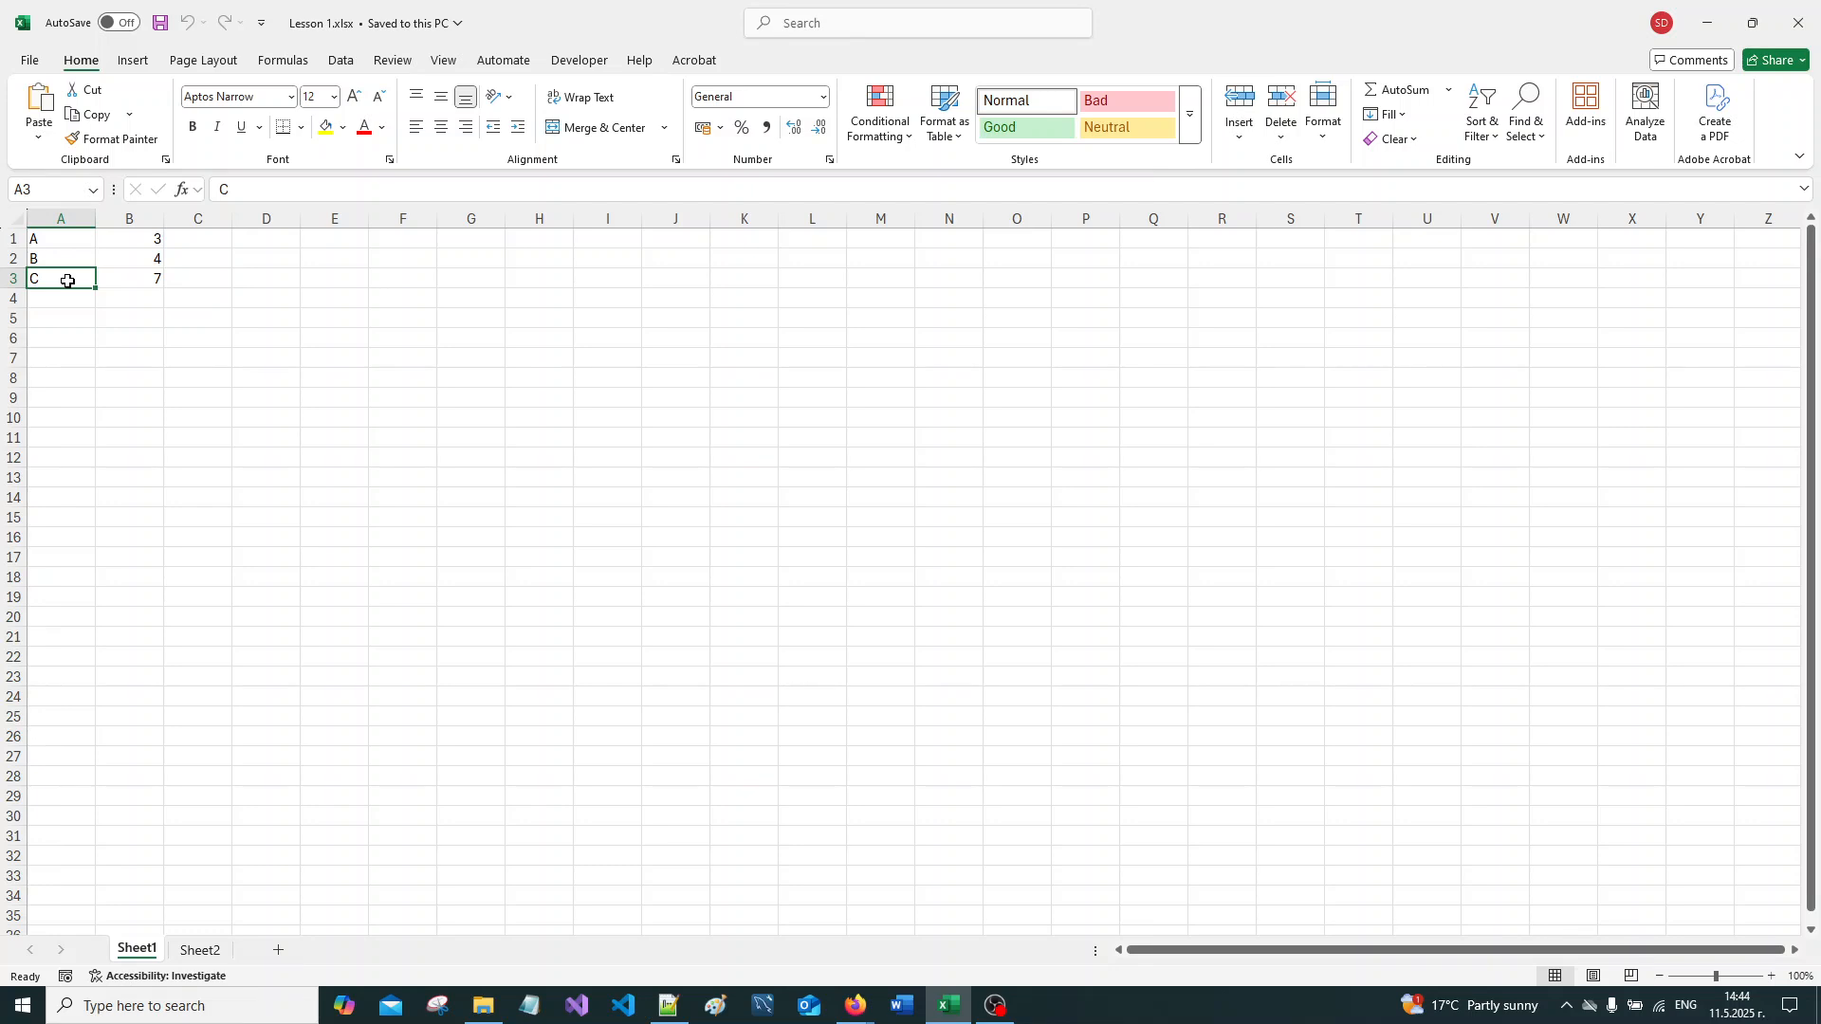
click(215, 411)
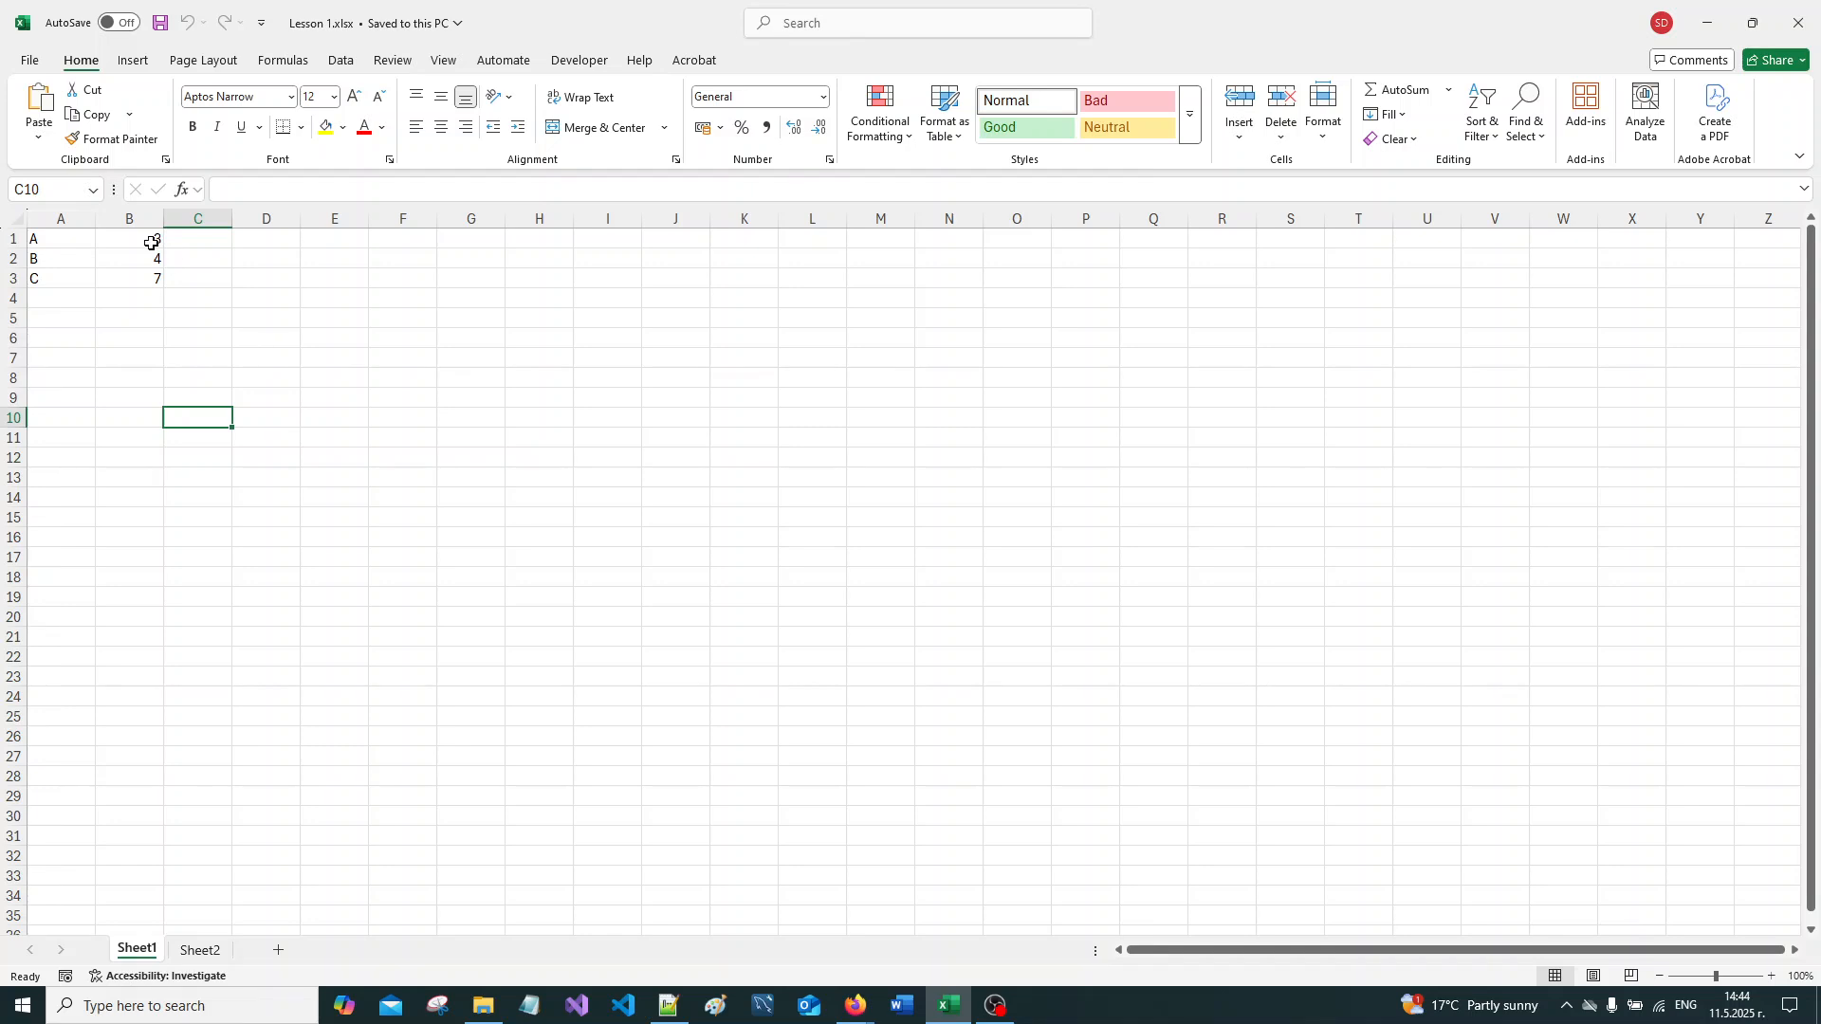
click(117, 241)
click(118, 260)
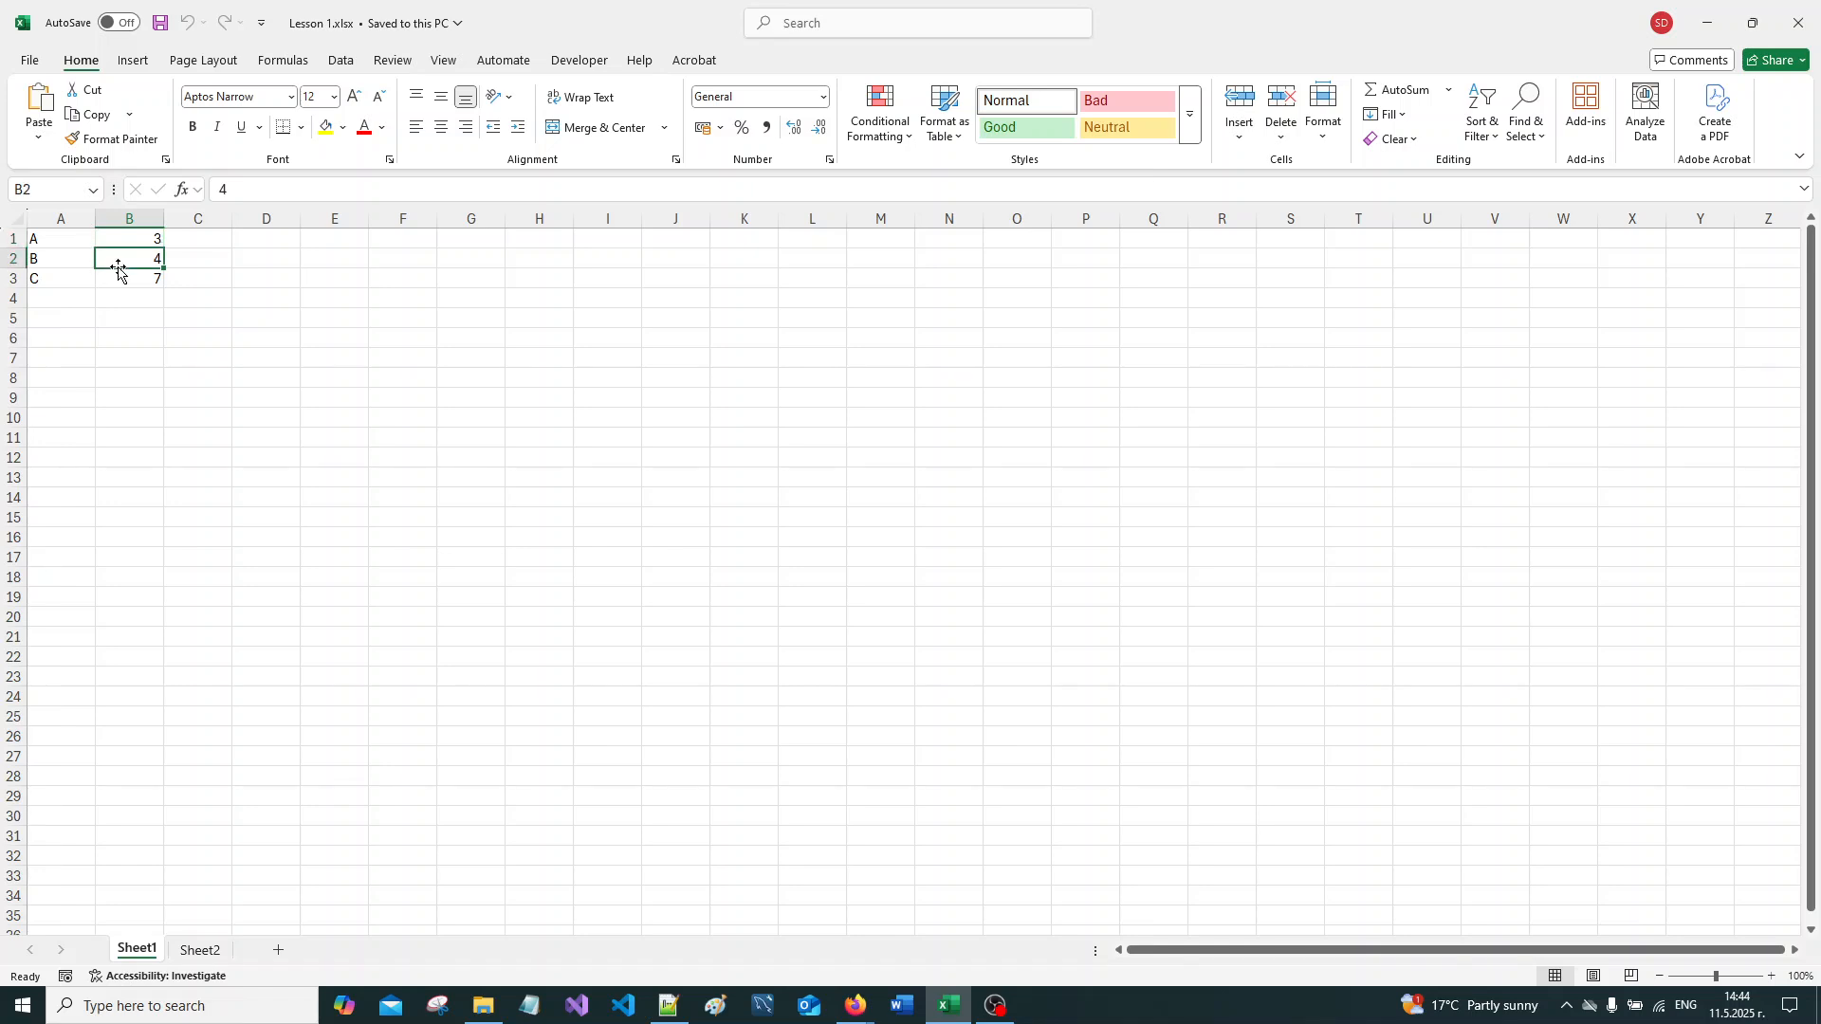
click(347, 367)
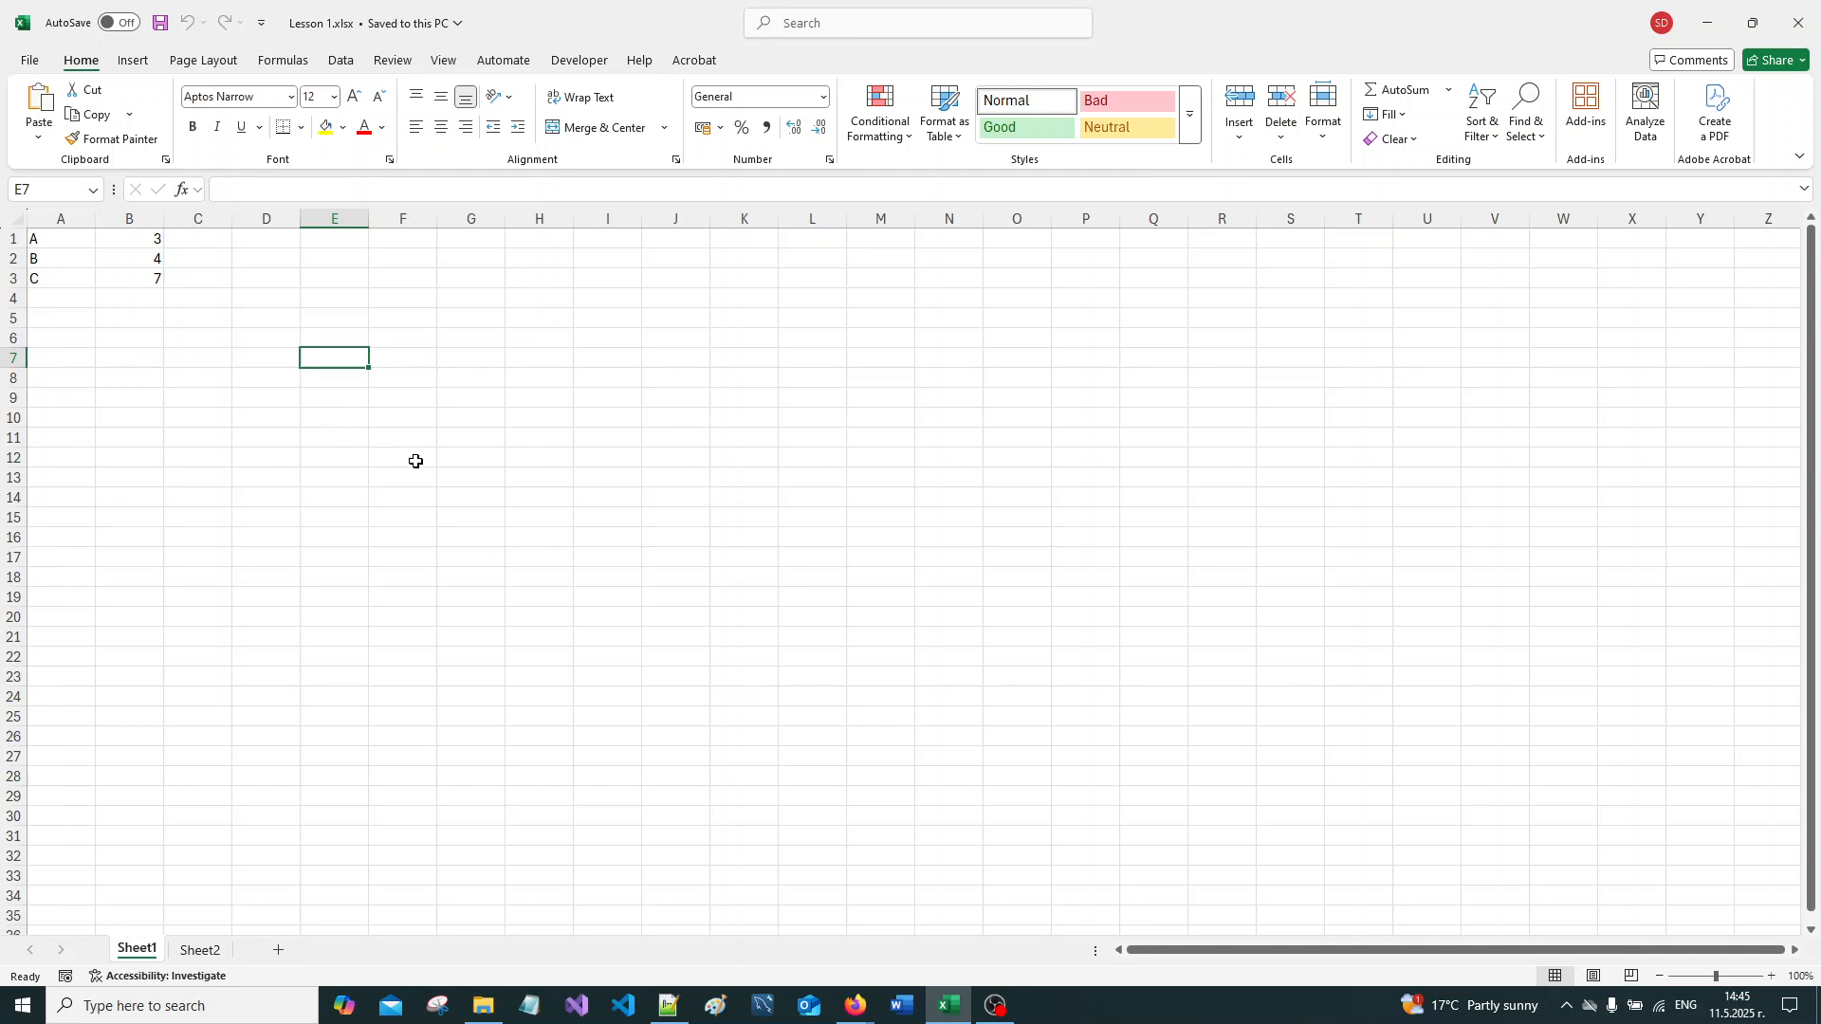
Step: Create a new blank workbook
click(26, 62)
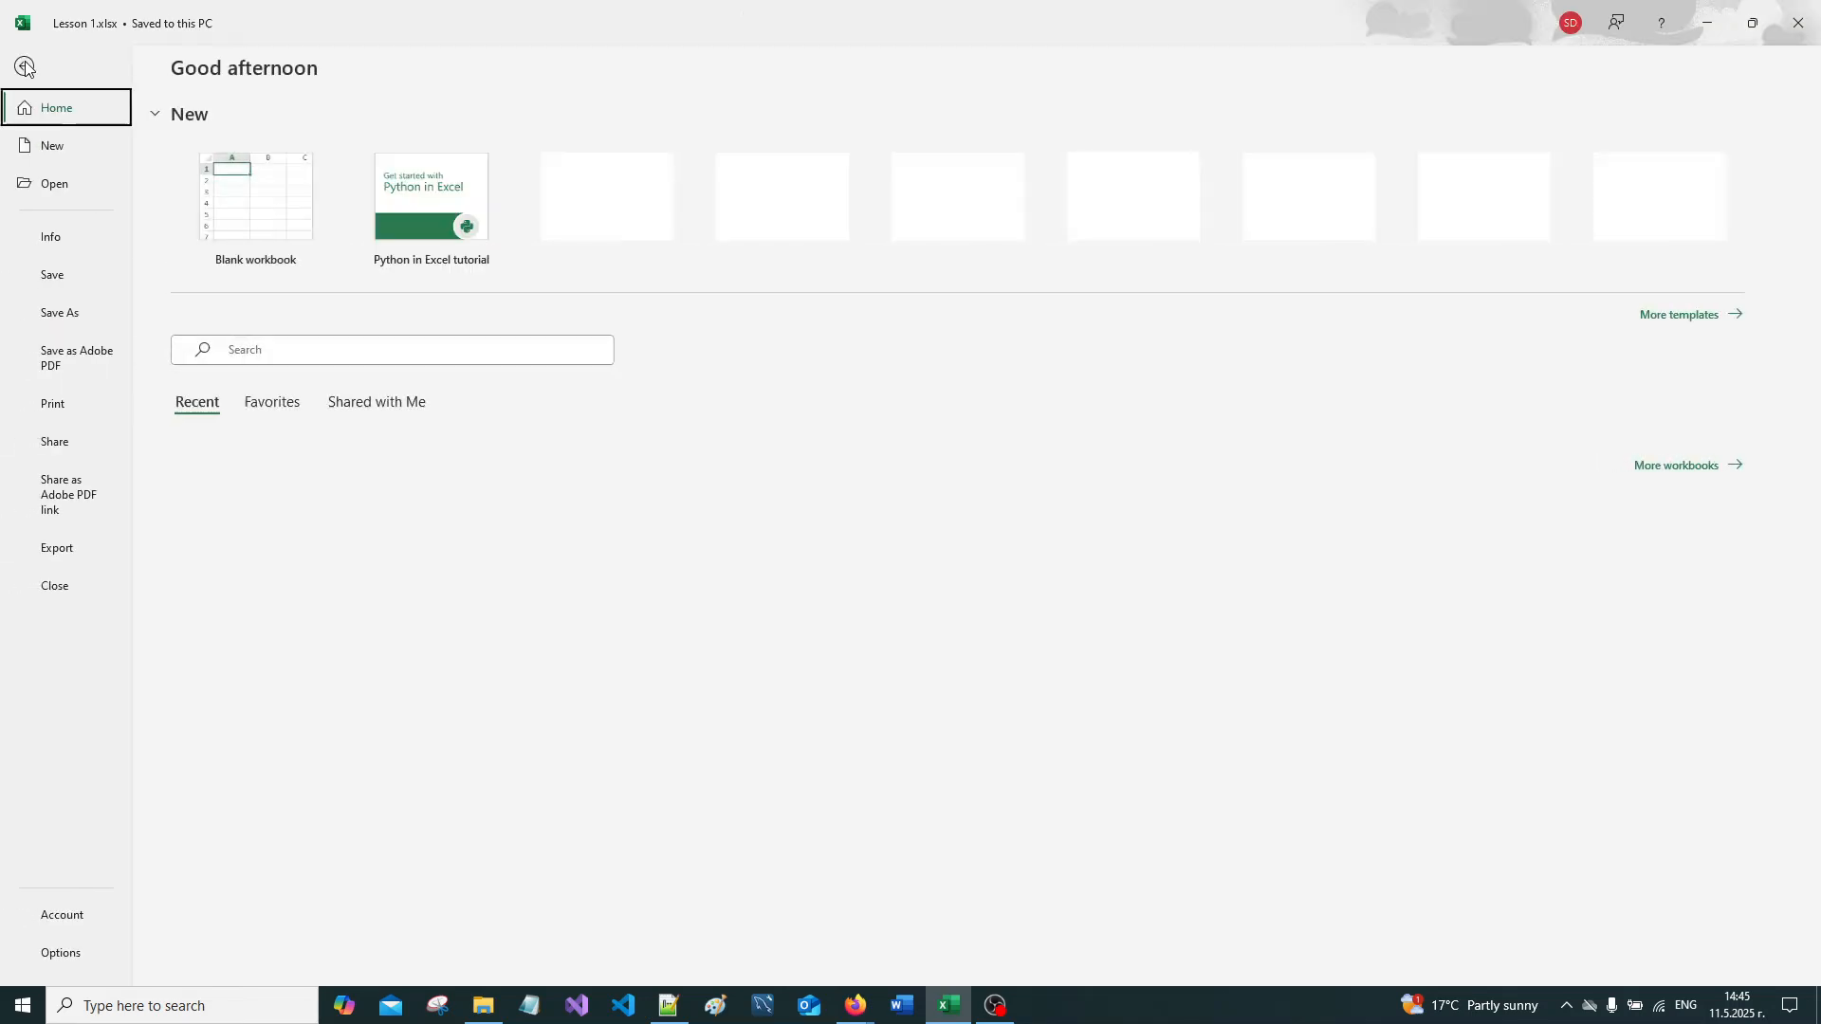
click(54, 150)
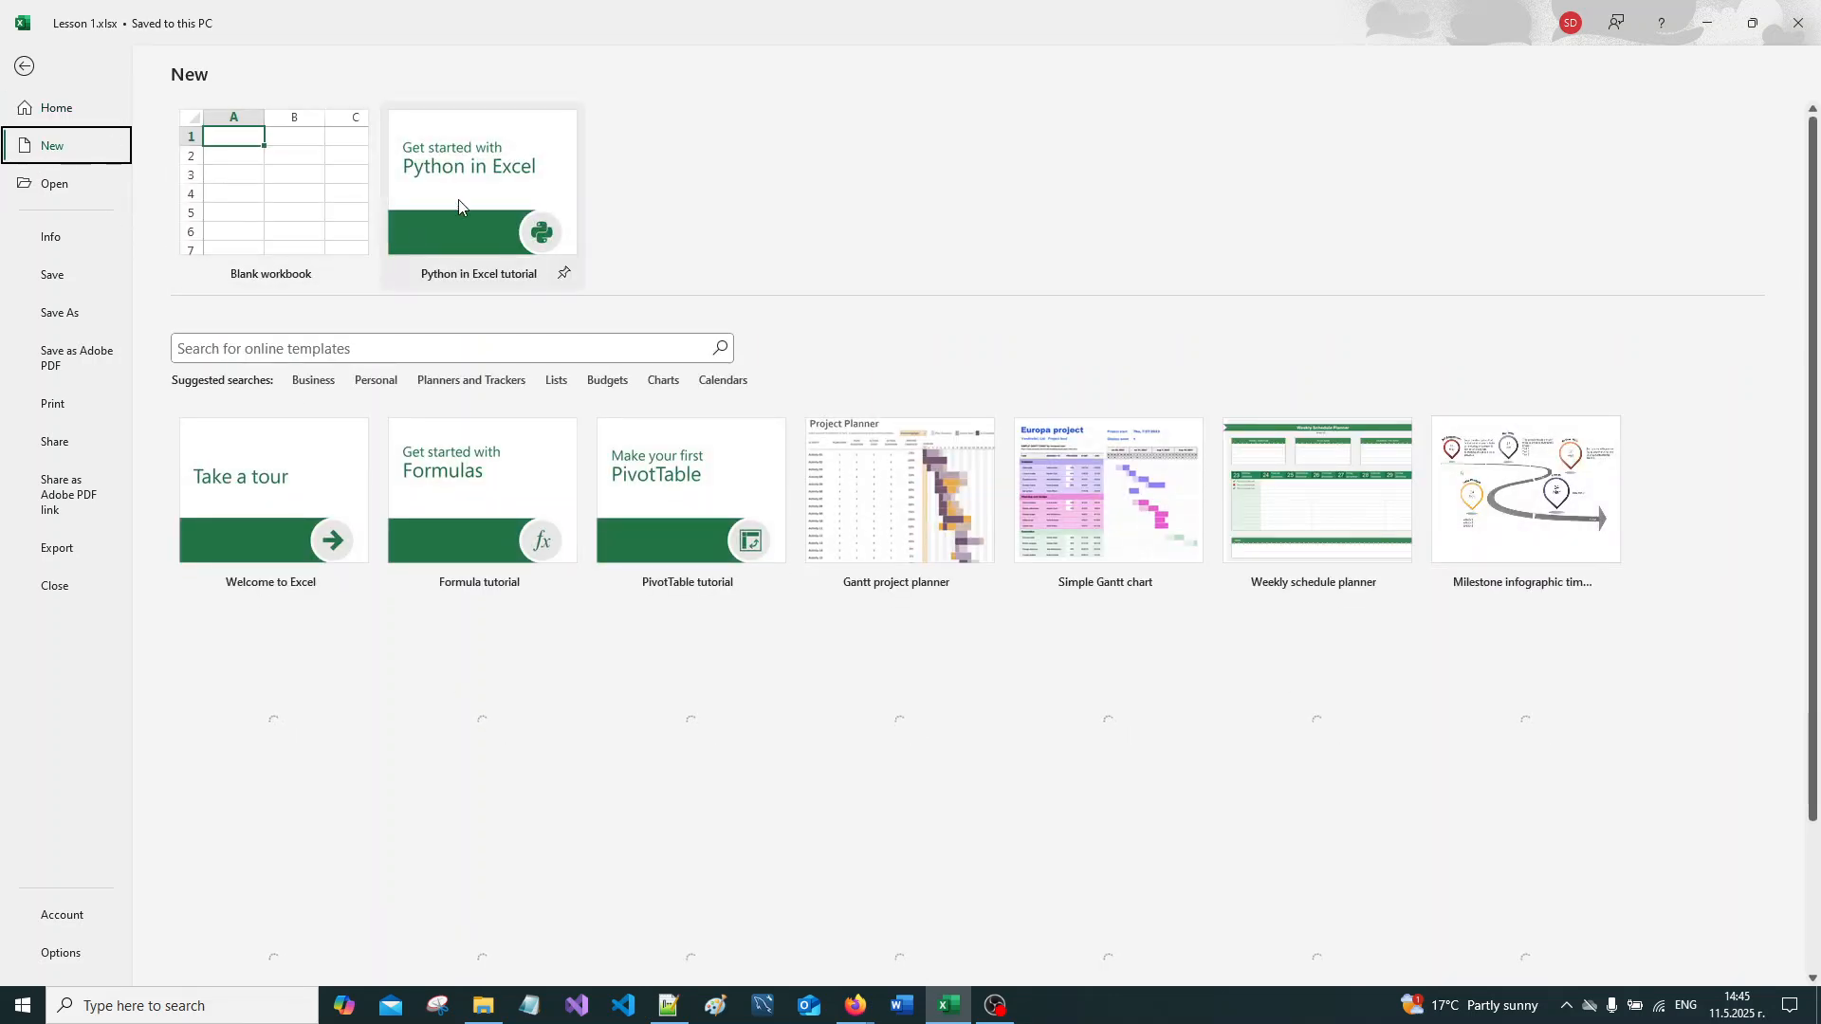
click(322, 216)
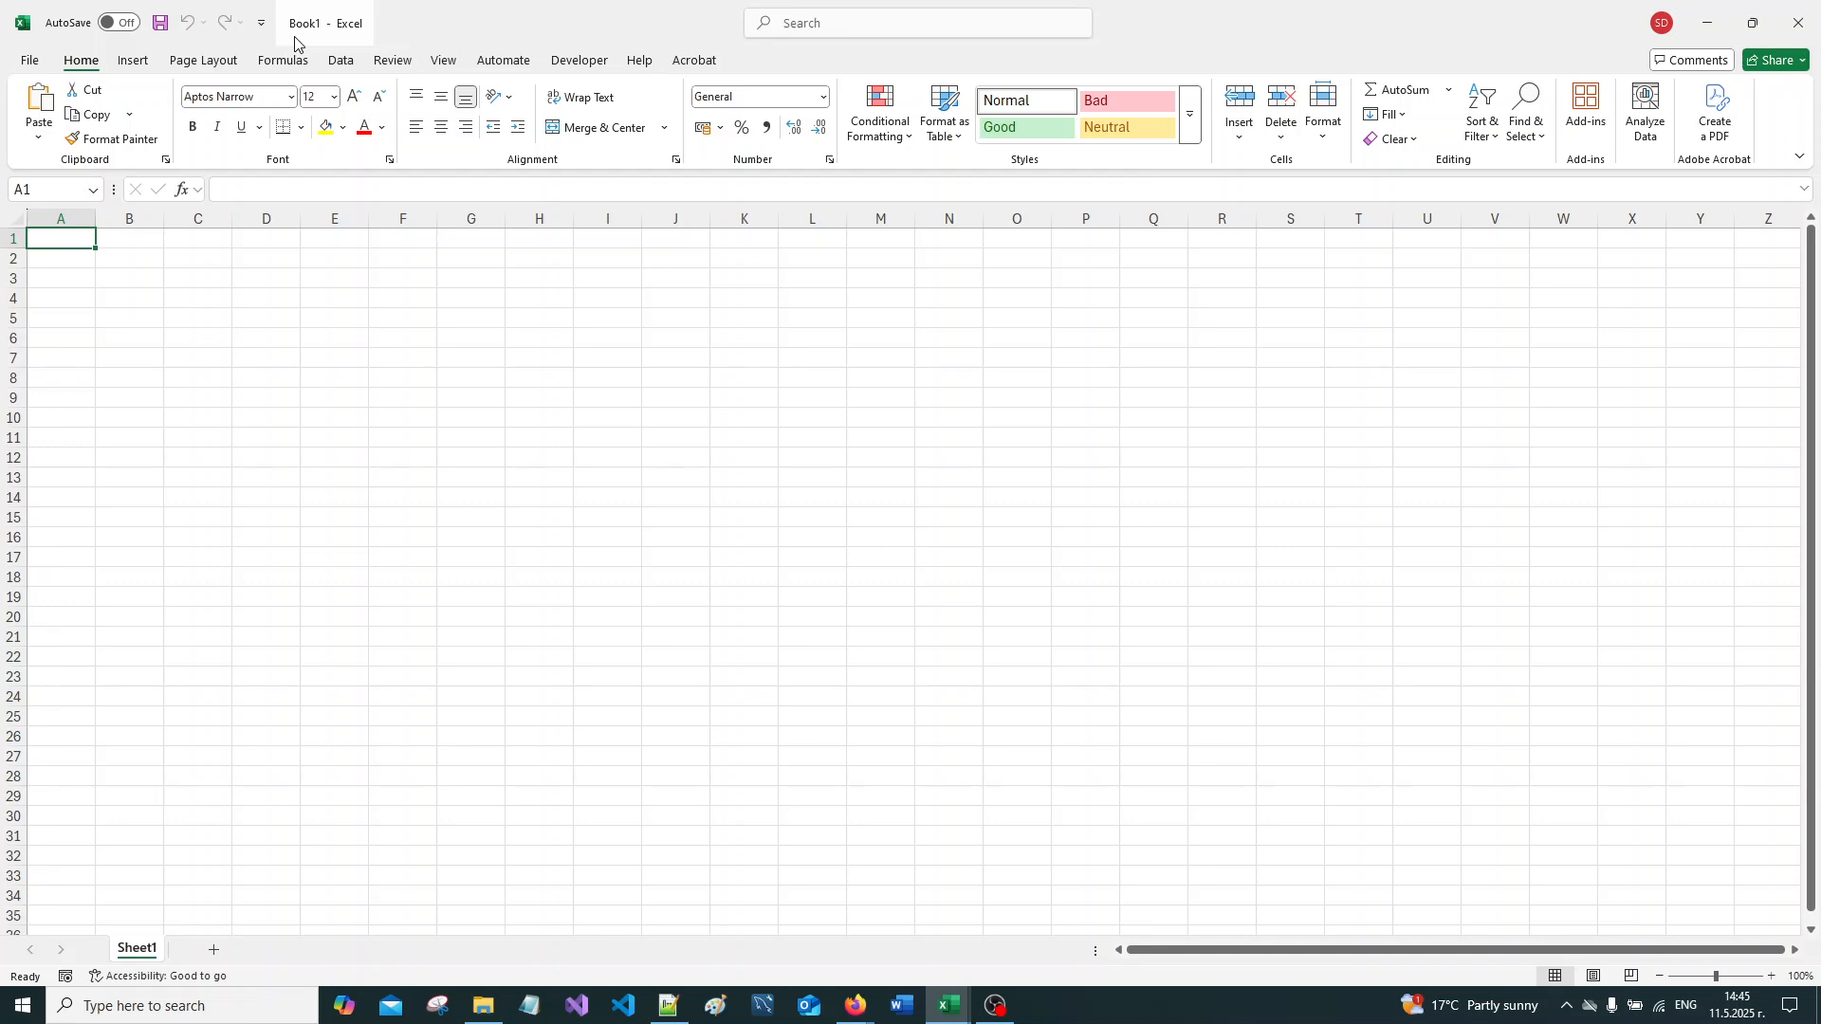
Step: Save the new workbook as "lesson 2.xlsx" in the "Excel for everyone" folder
key(F12)
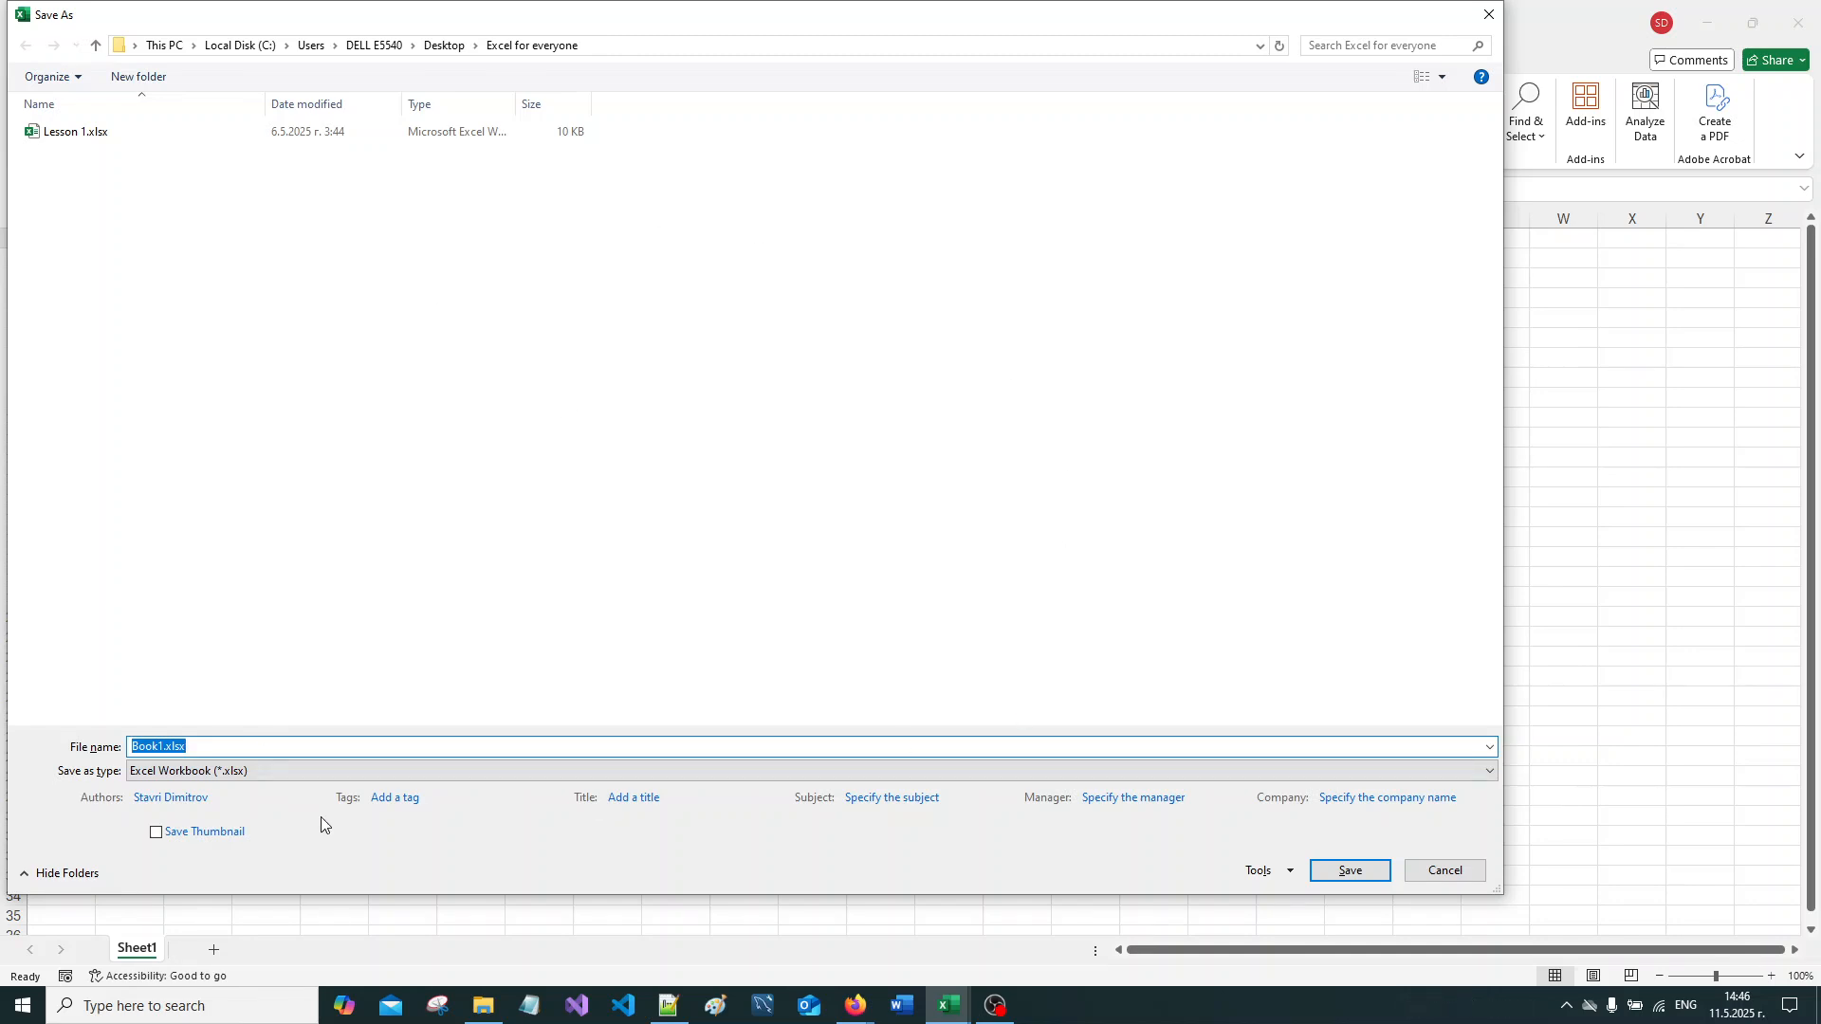
click(165, 749)
key(BackSpace)
key(BackSpace)
key(BackSpace)
key(BackSpace)
key(BackSpace)
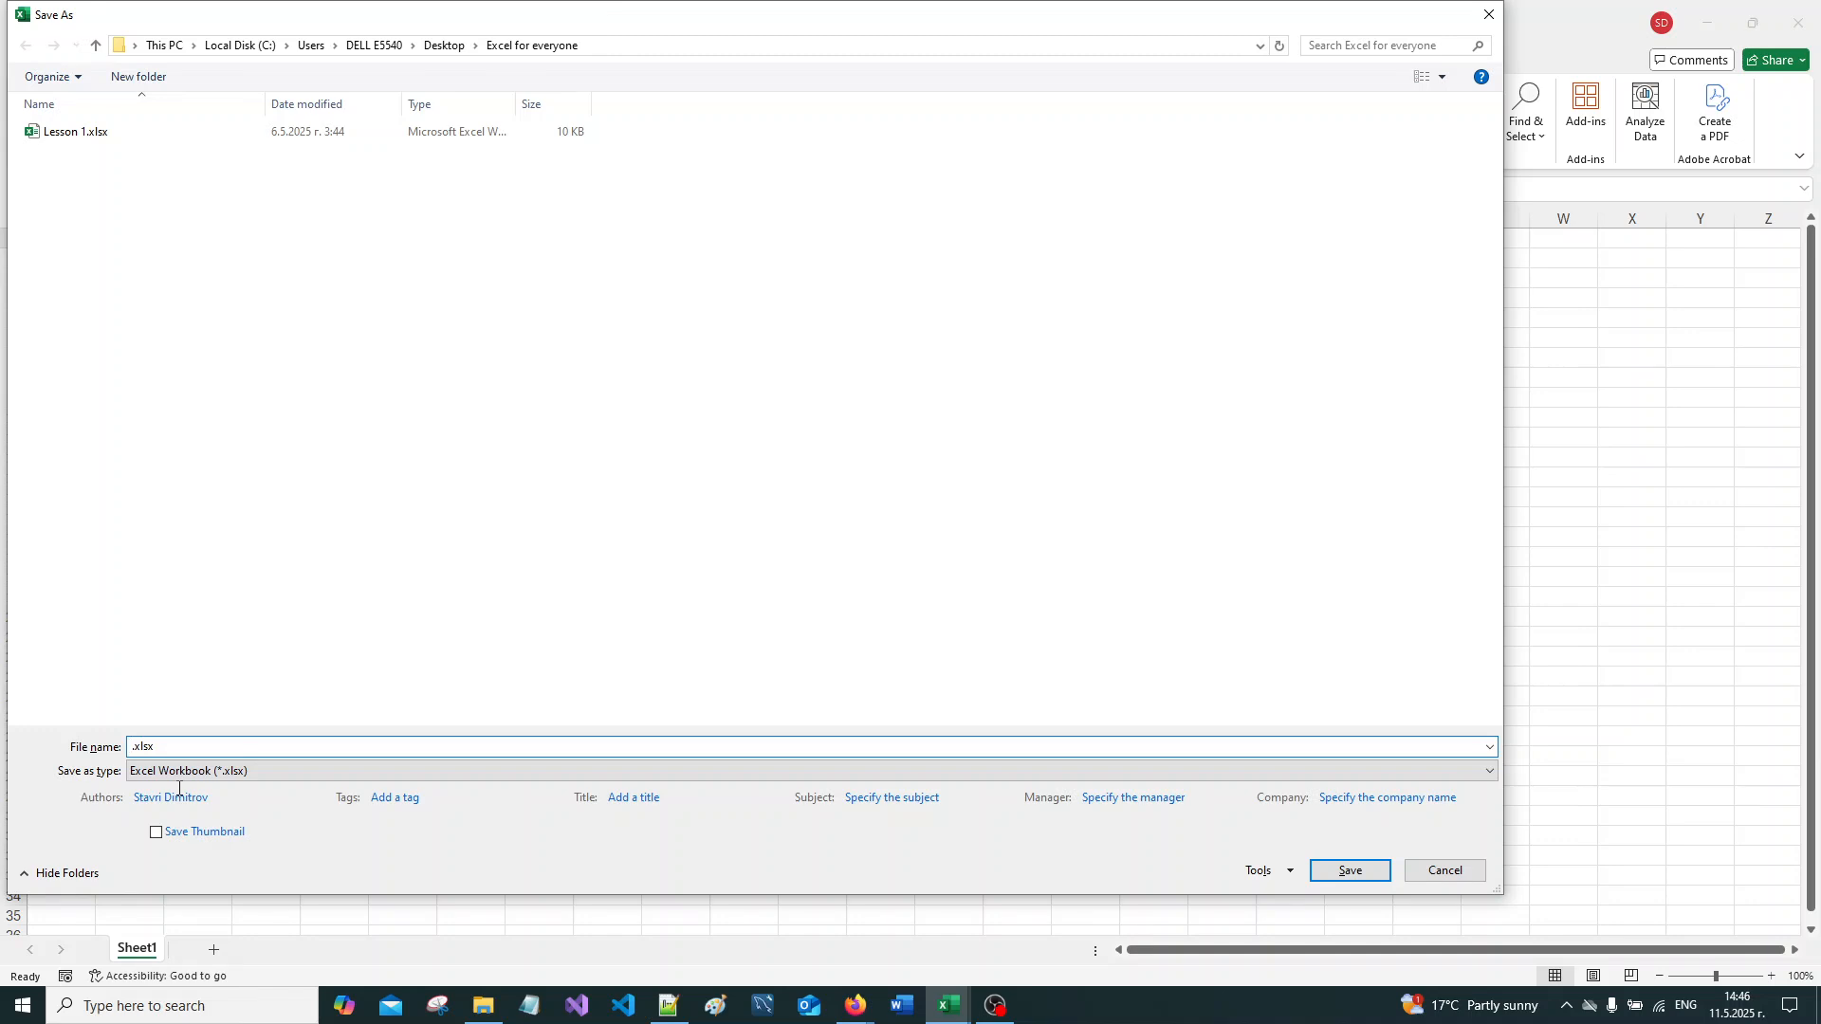
text(lesson 2)
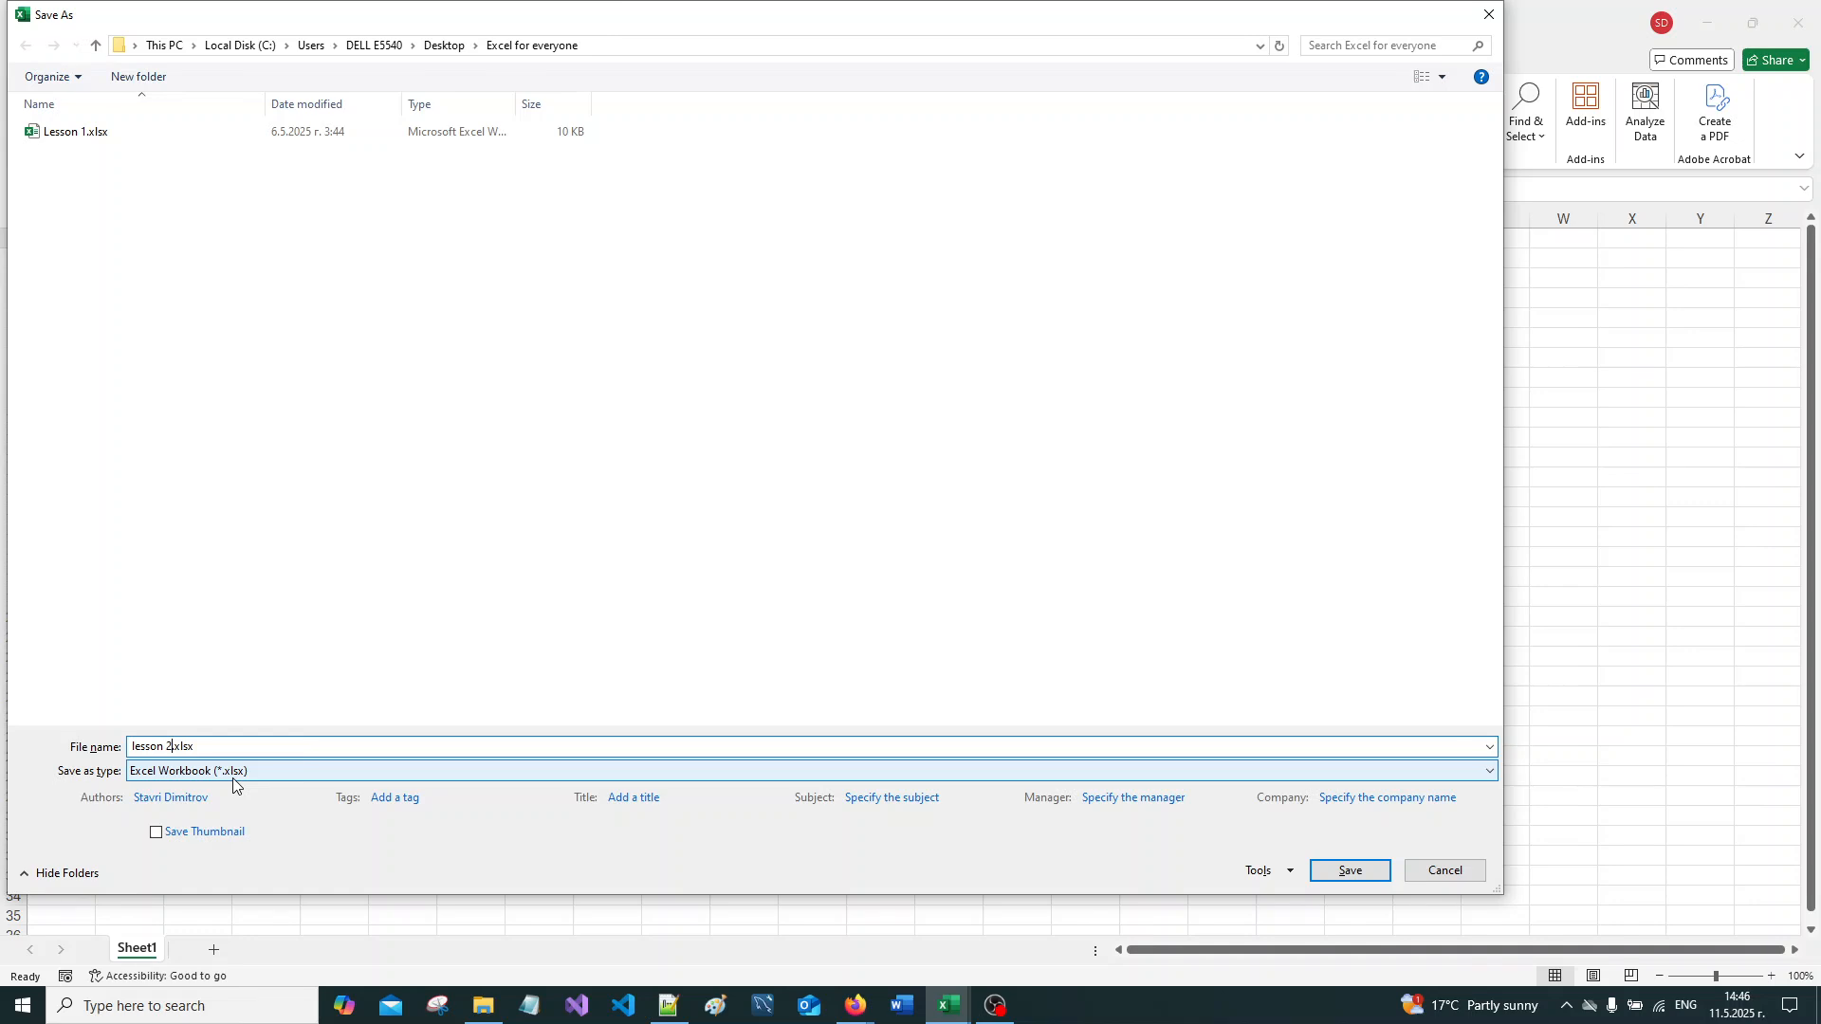
click(1326, 880)
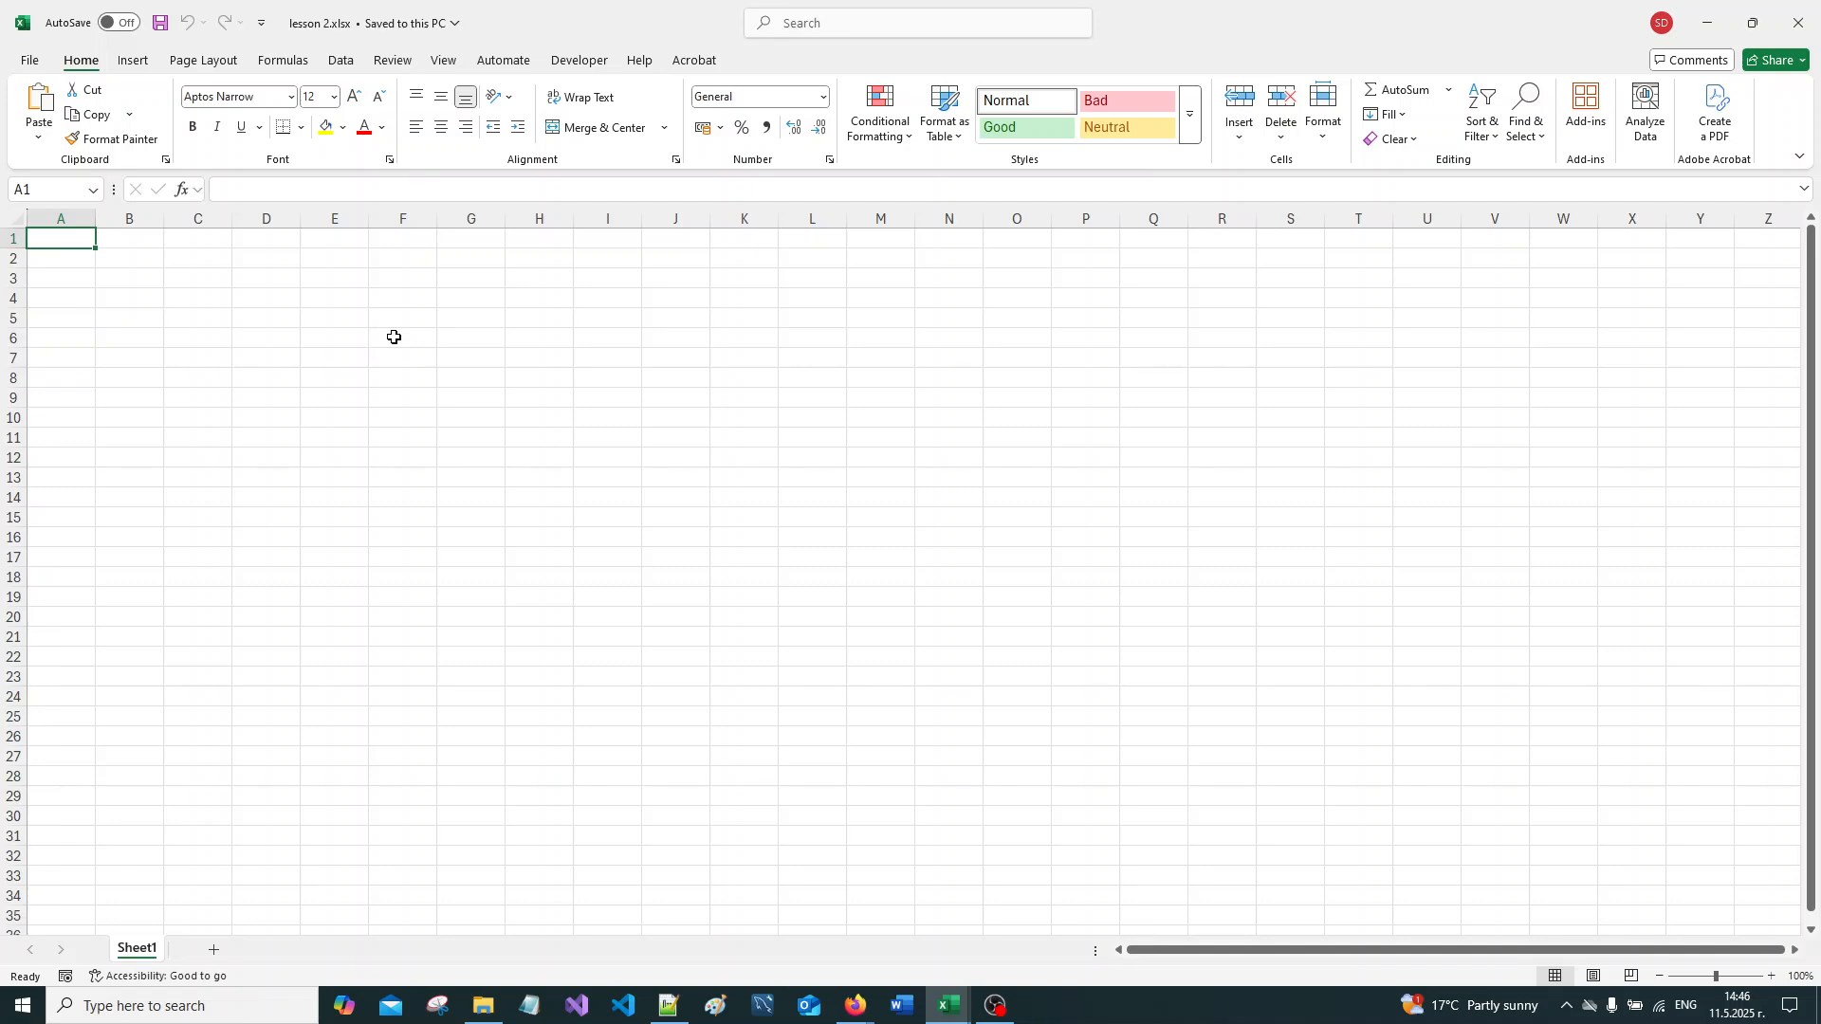
Step: Enter the labels x1, x2, x3, x4 and x5 in cells A1 to A5
text(x1)
key(Return)
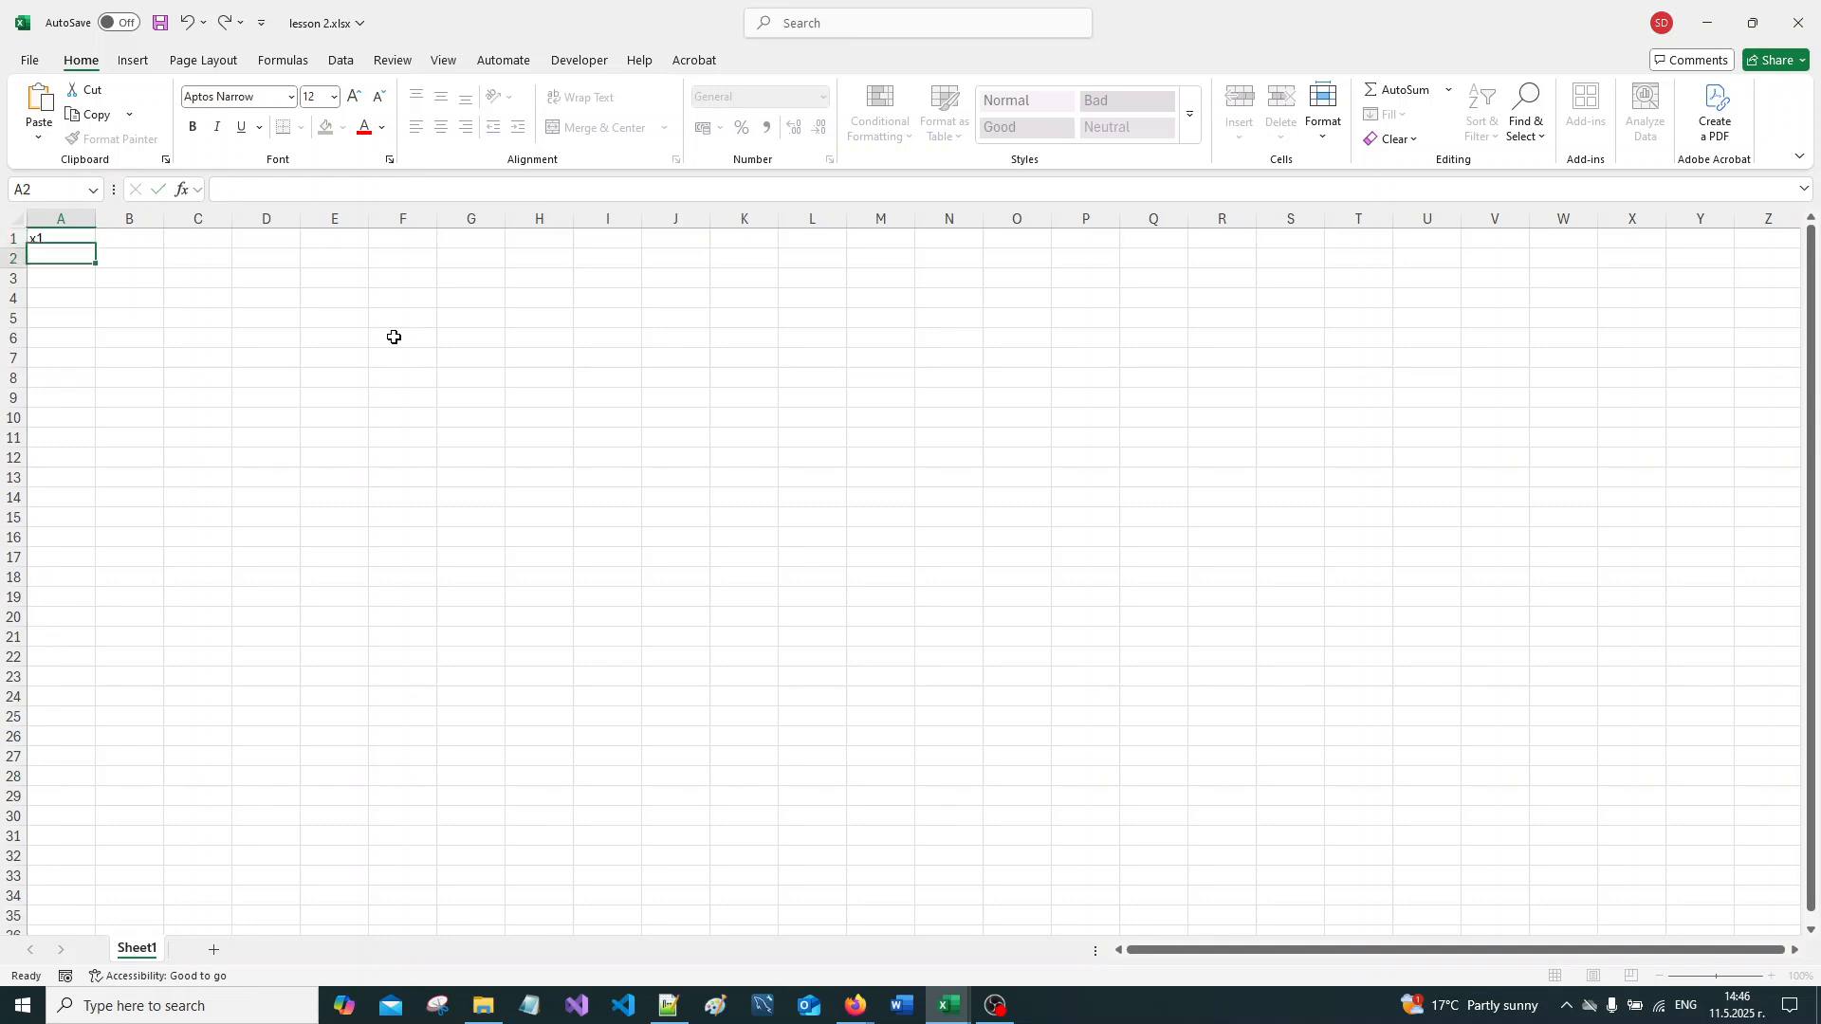
text(x1)
key(BackSpace)
text(2)
key(Return)
text(x3)
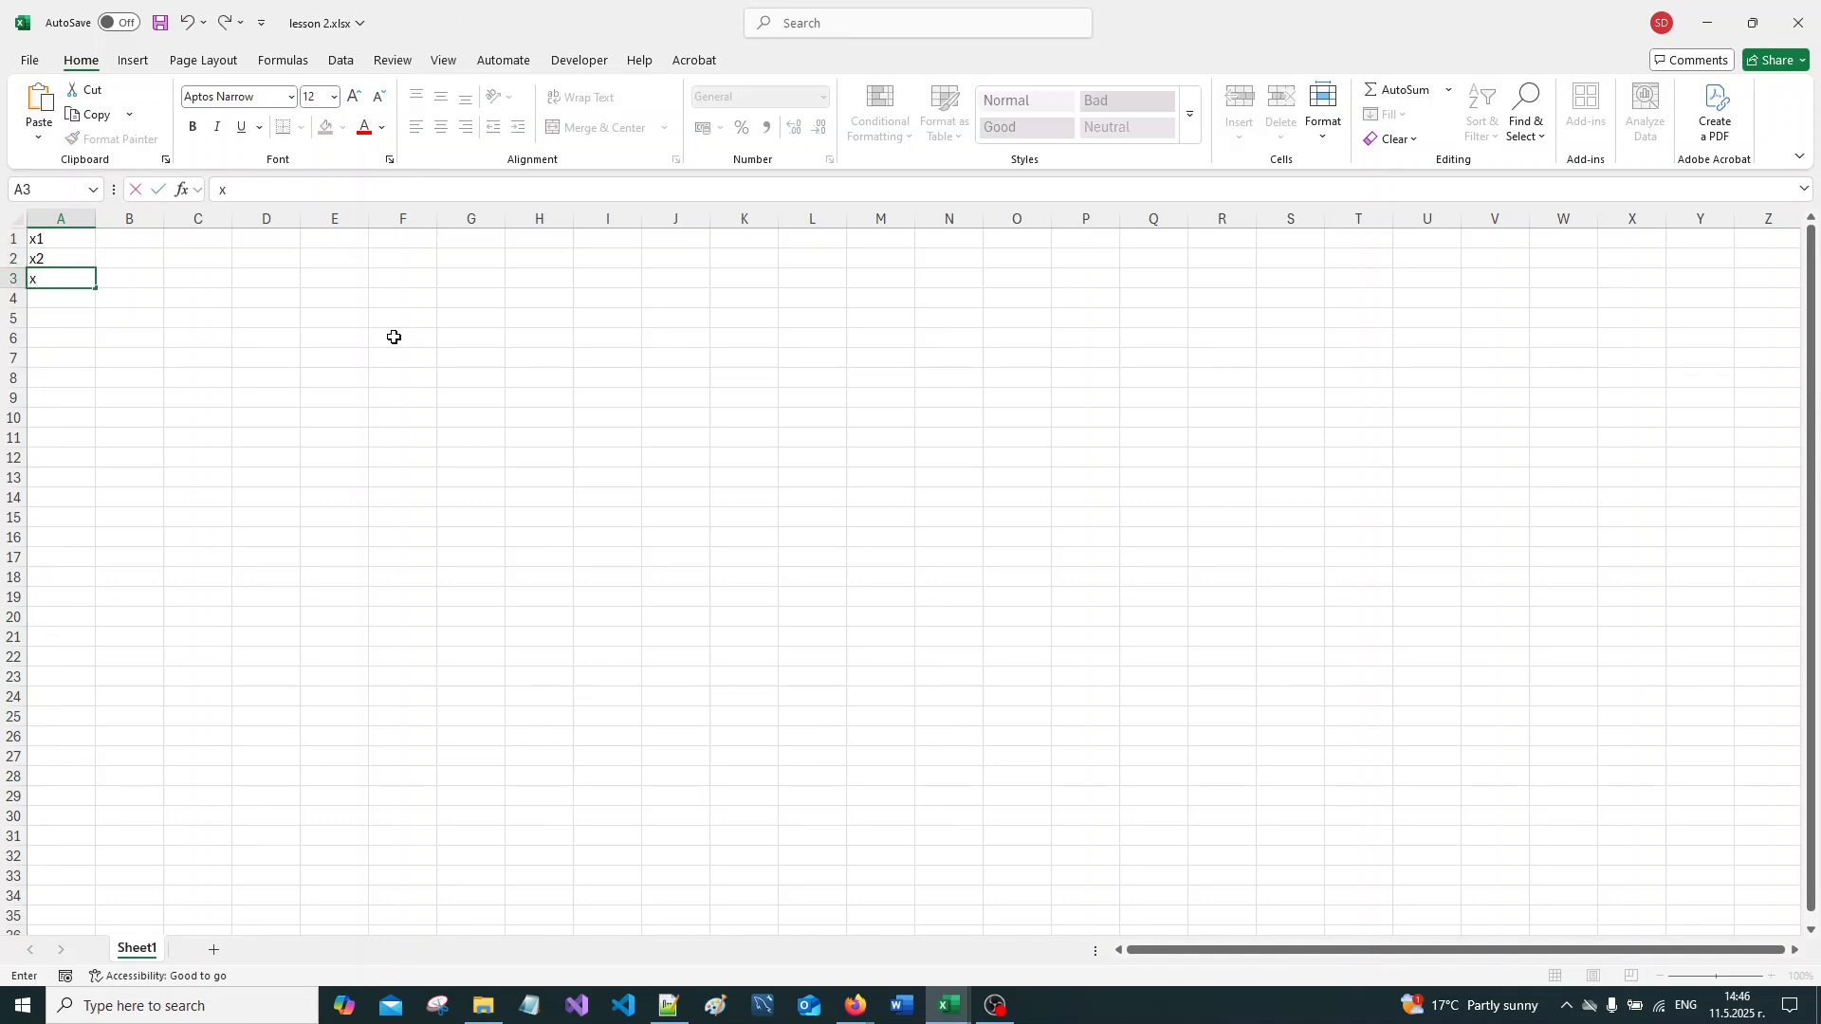
key(Return)
text(x4)
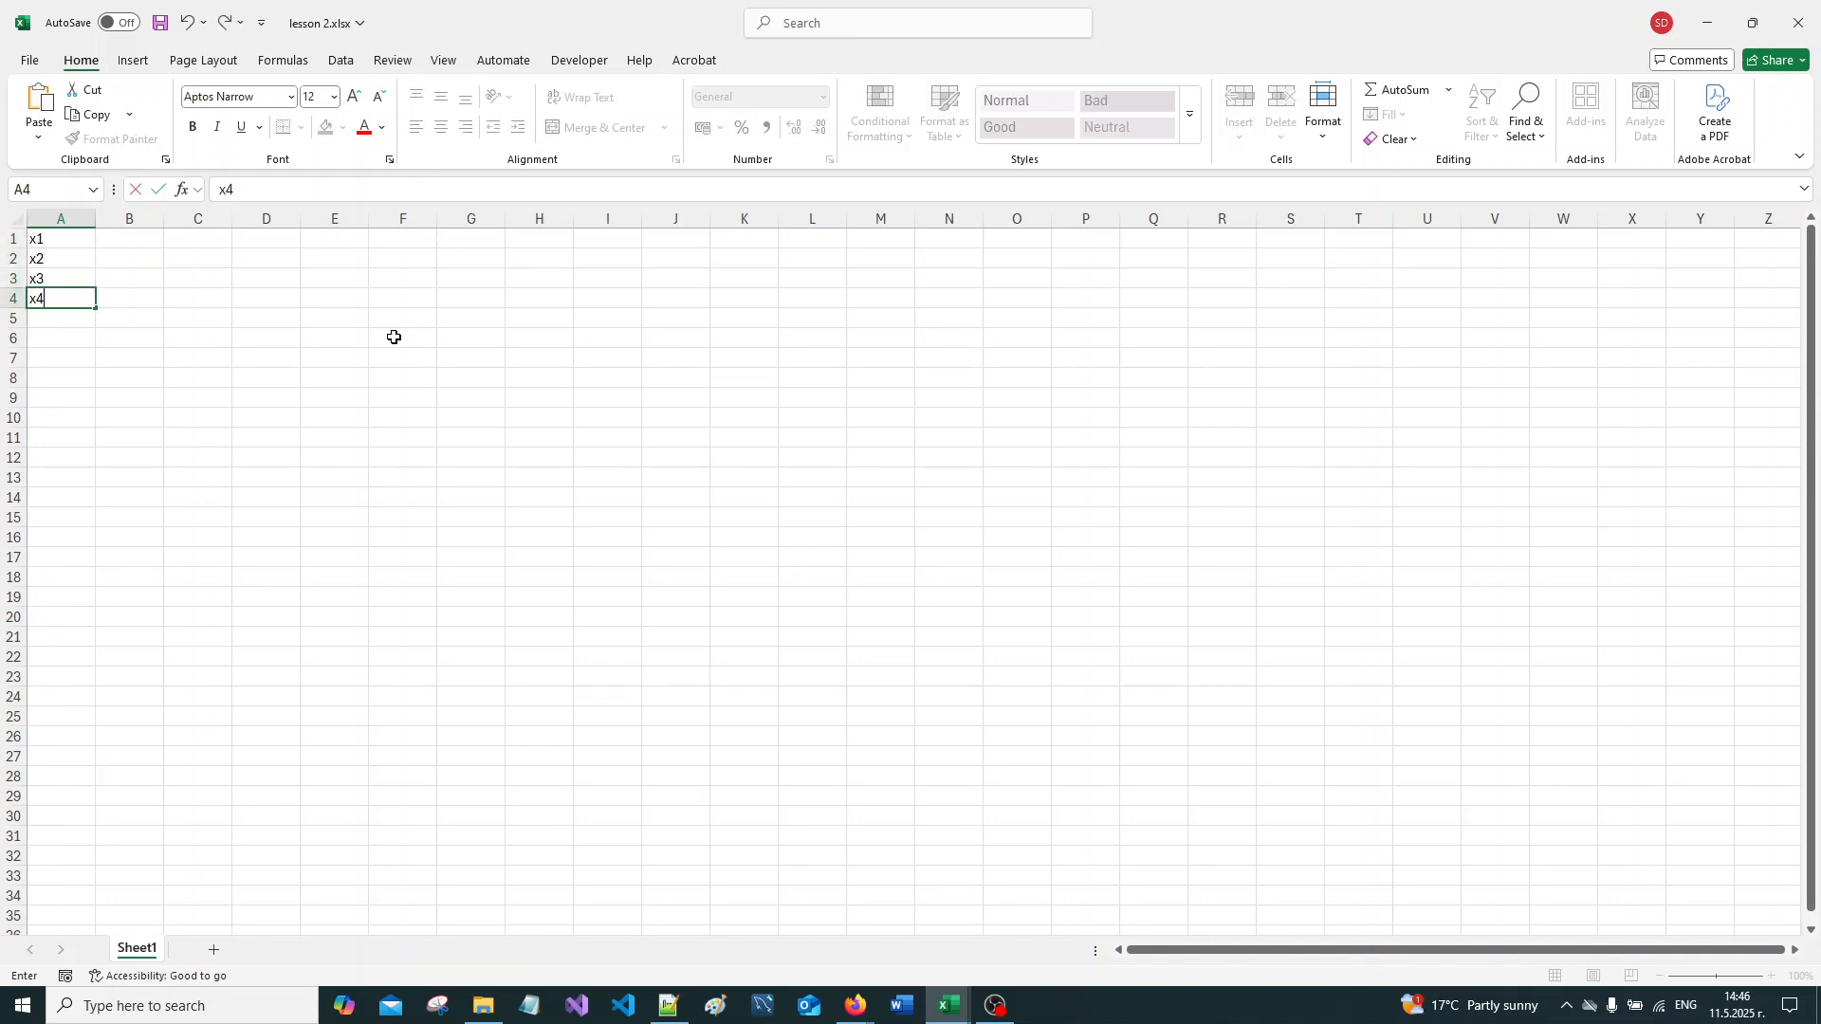
key(Return)
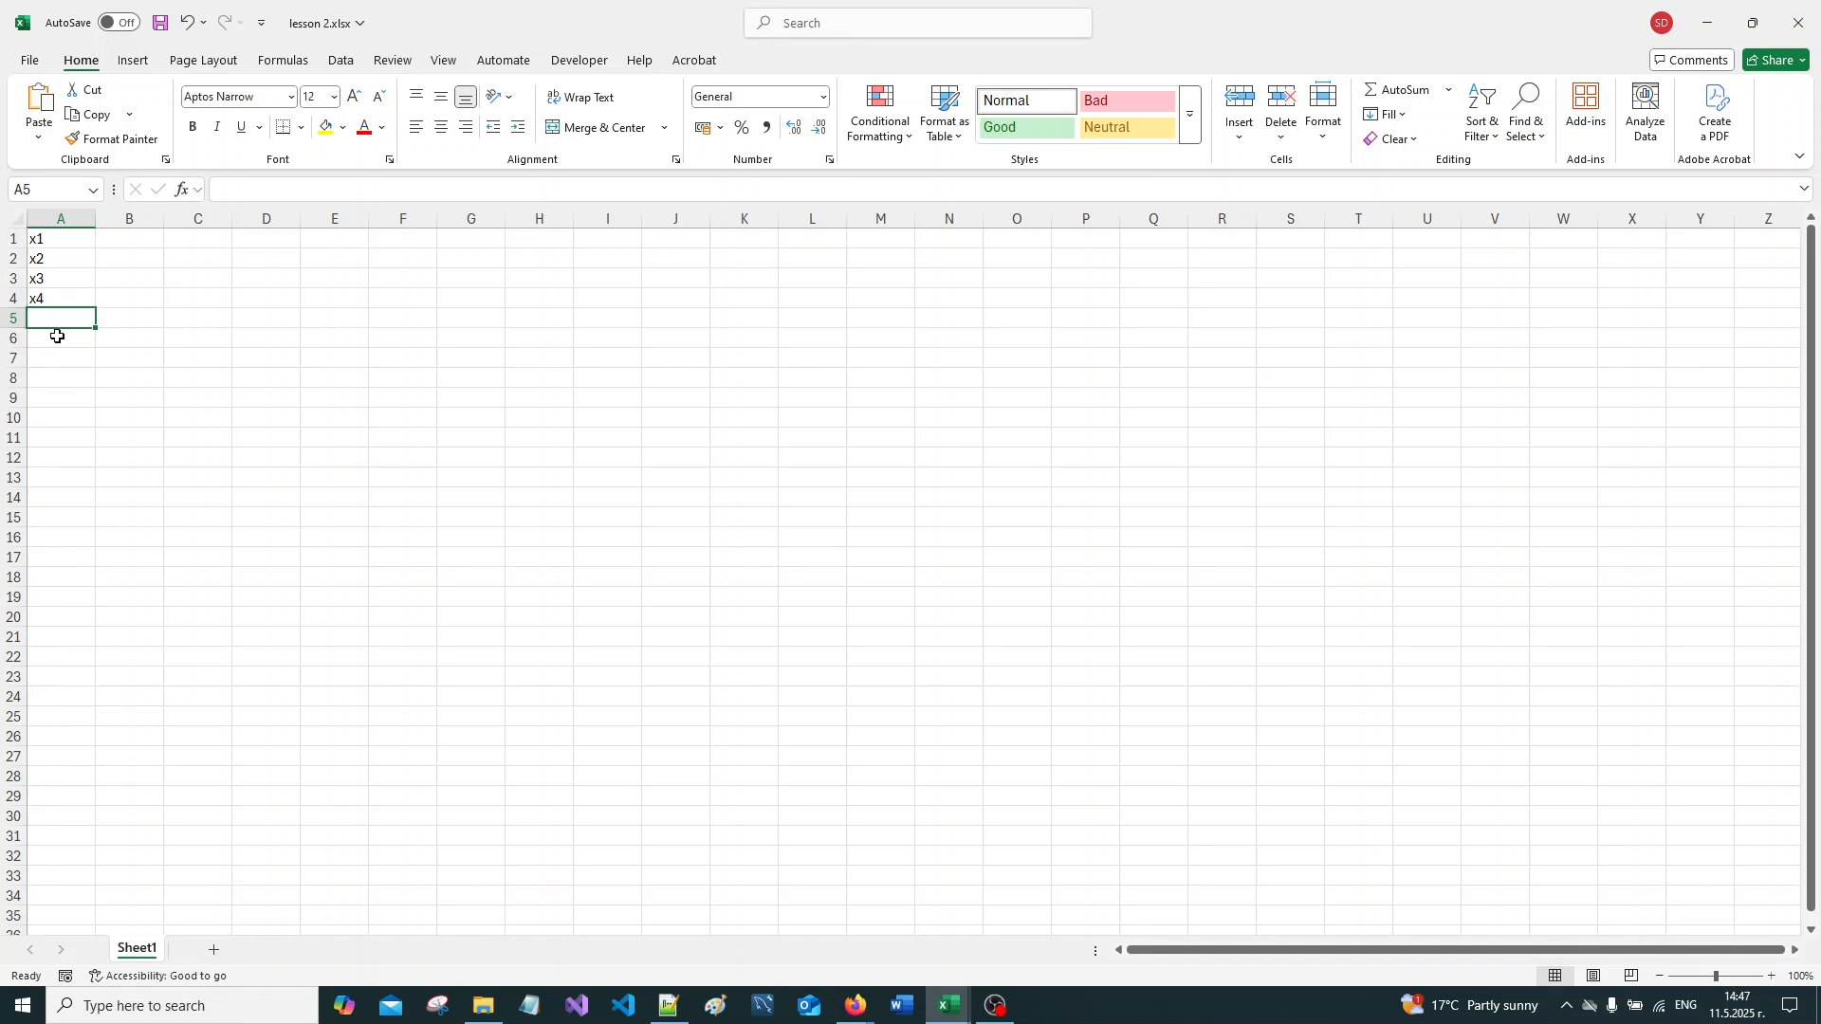
text(x5)
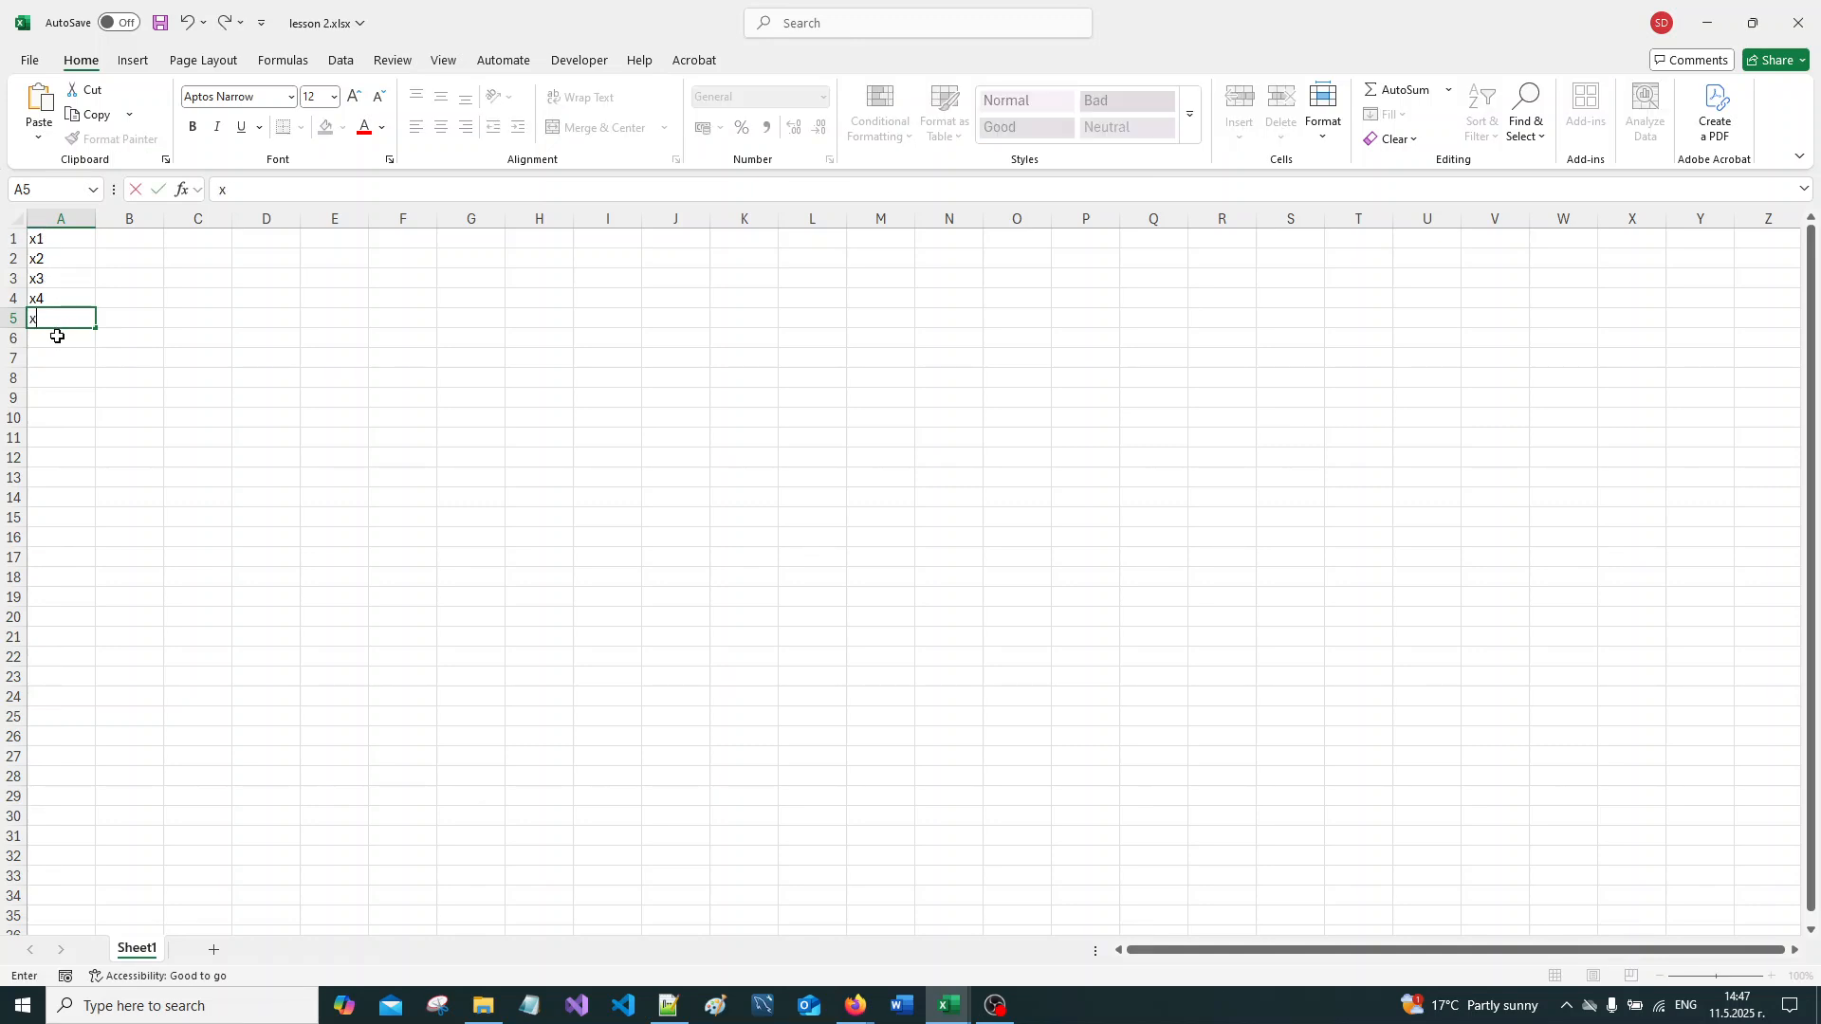
key(Return)
key(Up)
key(Up)
key(Up)
key(Up)
key(Up)
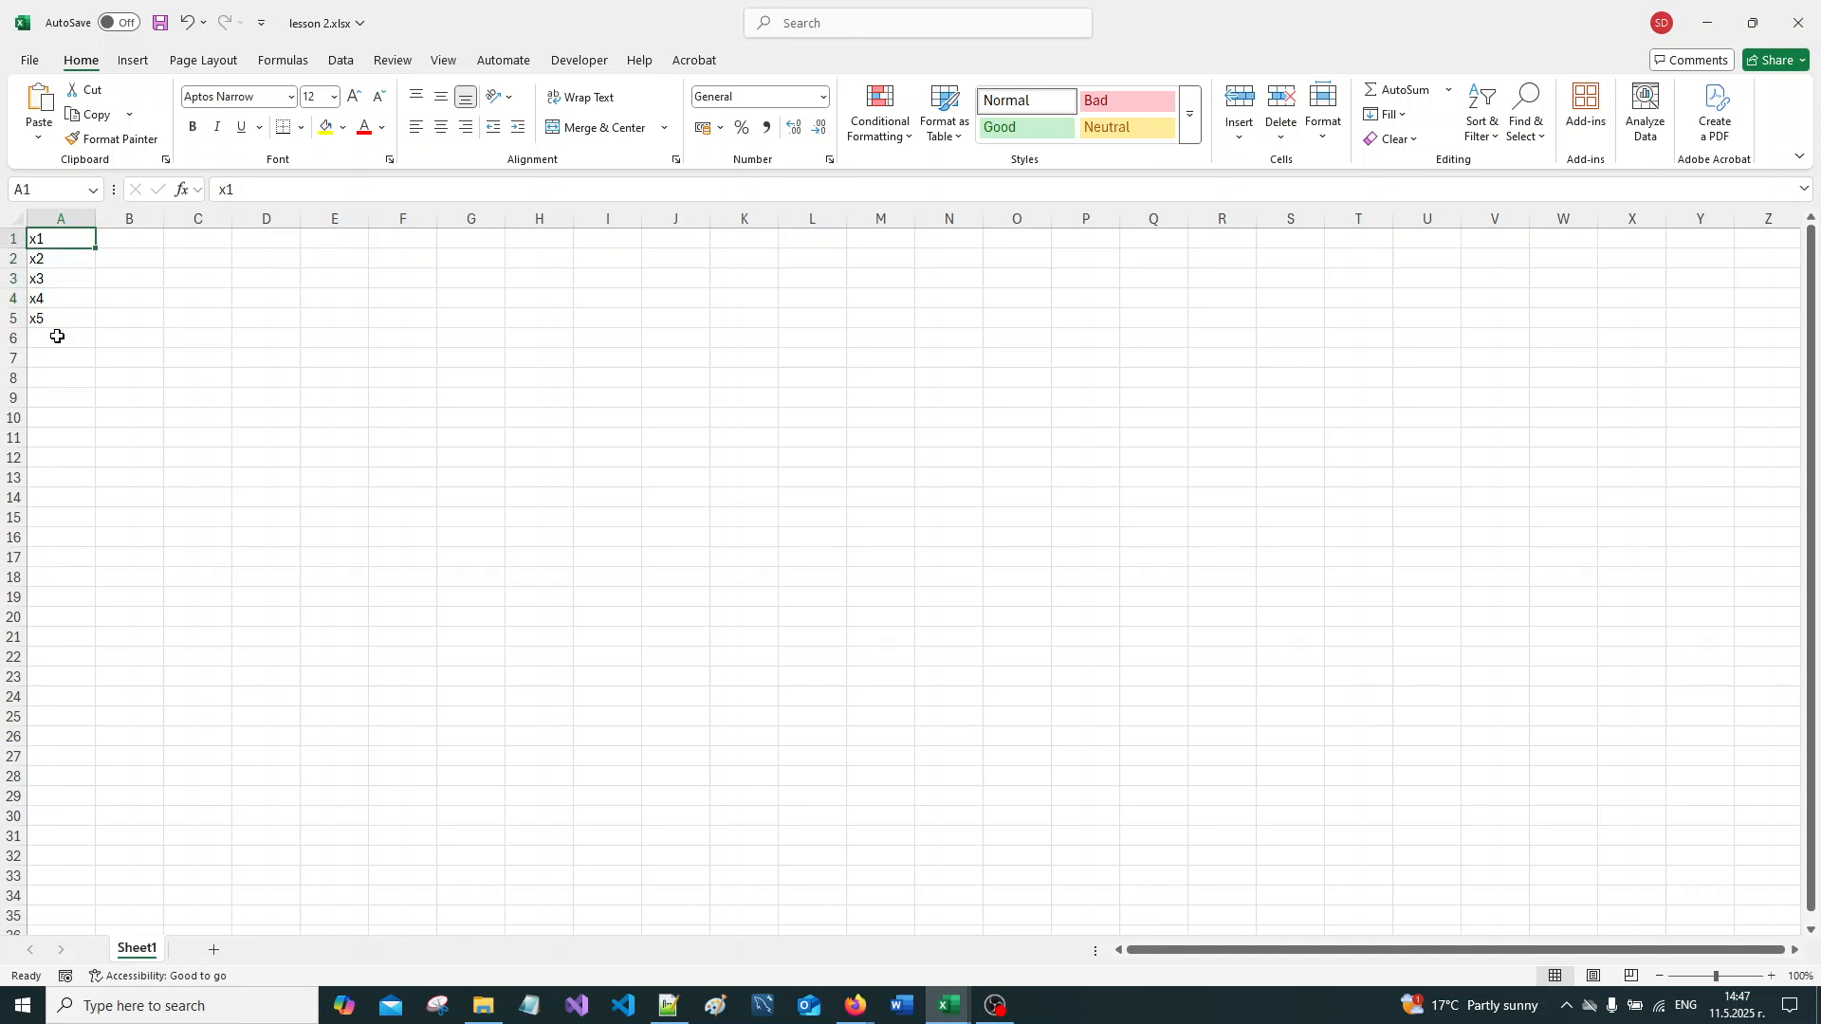
key(shift+Down)
key(shift+Down)
key(shift+Down)
key(shift+Down)
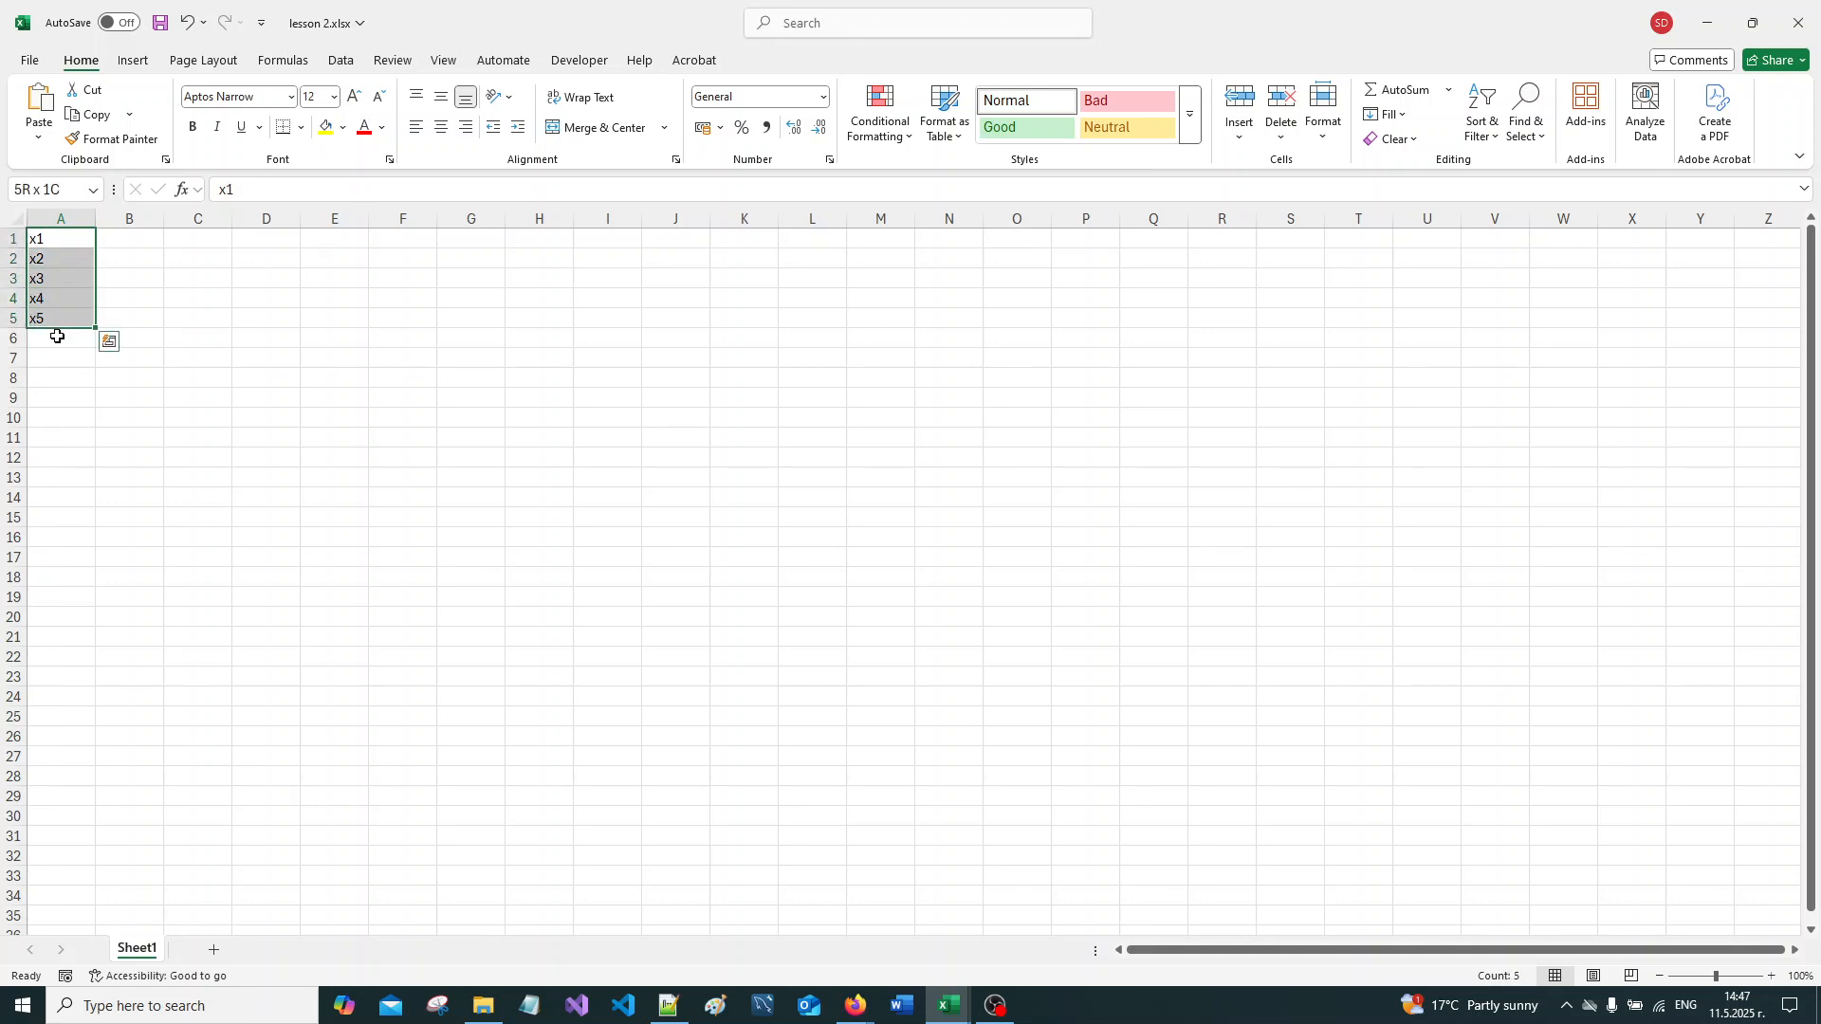
click(57, 337)
Step: Extend the label series in A1:A5 down to A10, ending with x10, and select A1:A10
drag(37, 231, 66, 316)
drag(67, 316, 63, 318)
drag(95, 330, 88, 430)
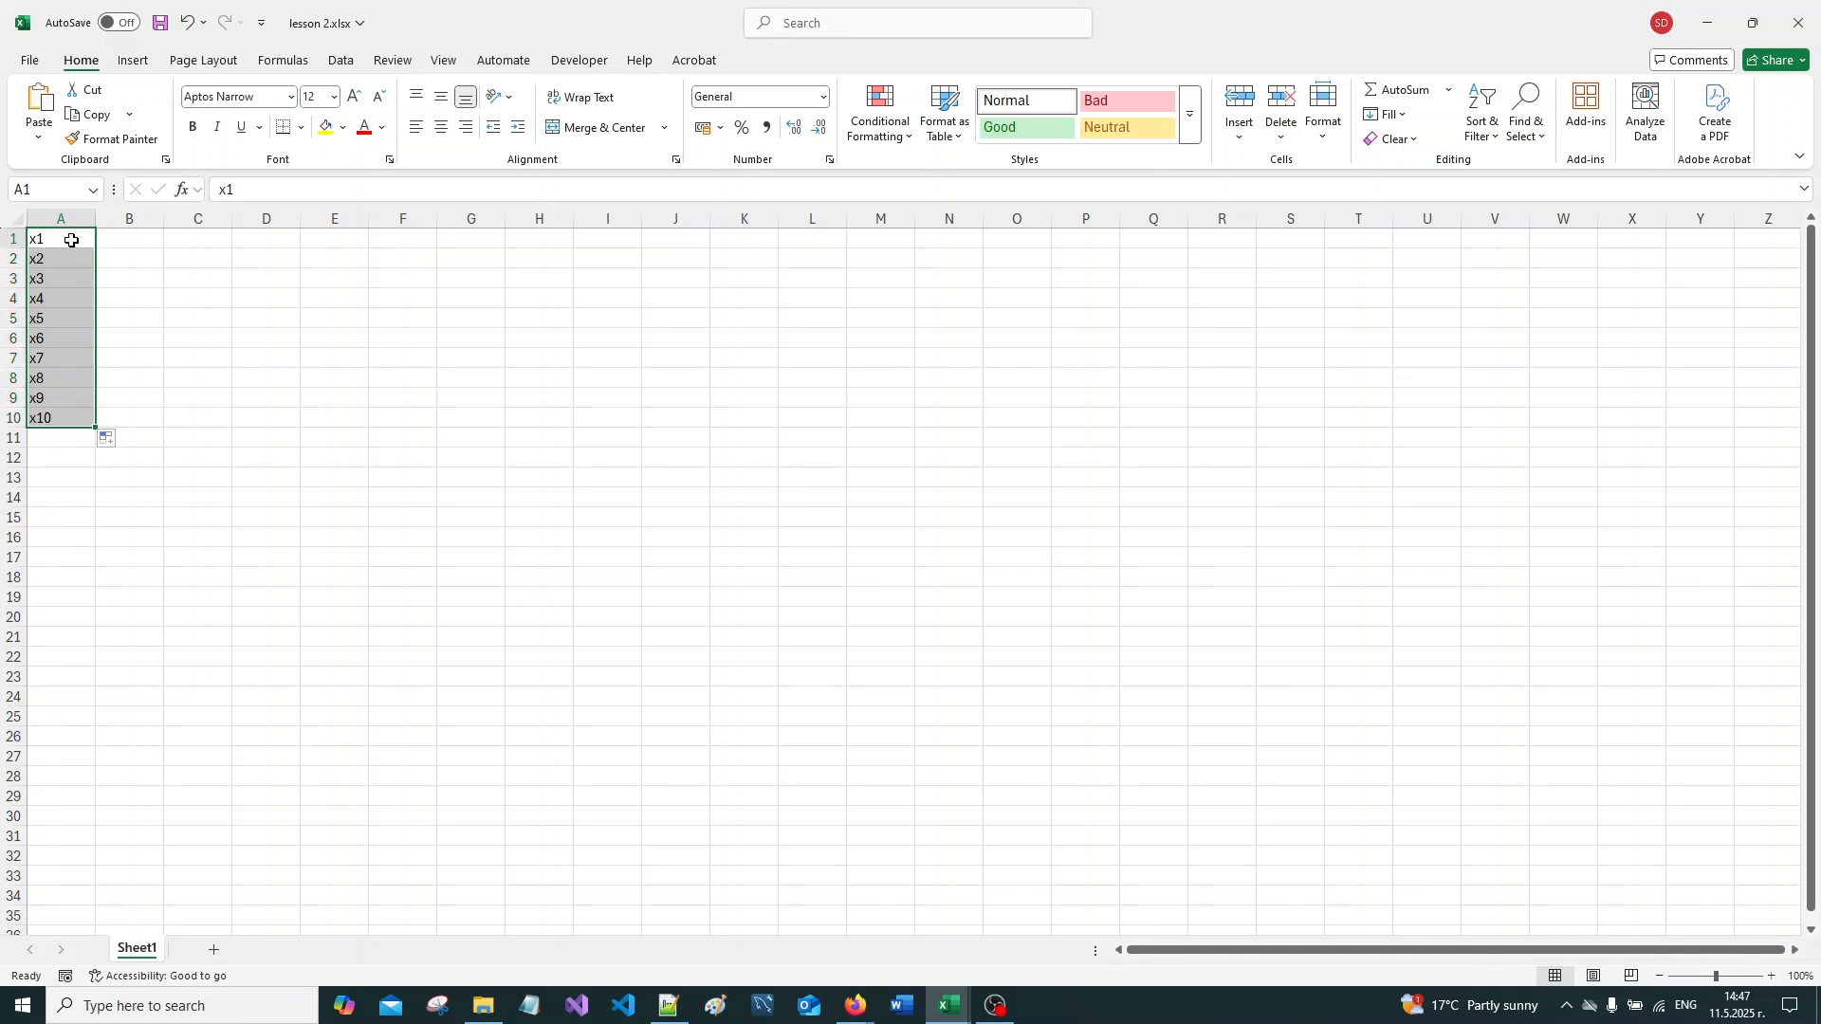
drag(71, 242, 54, 417)
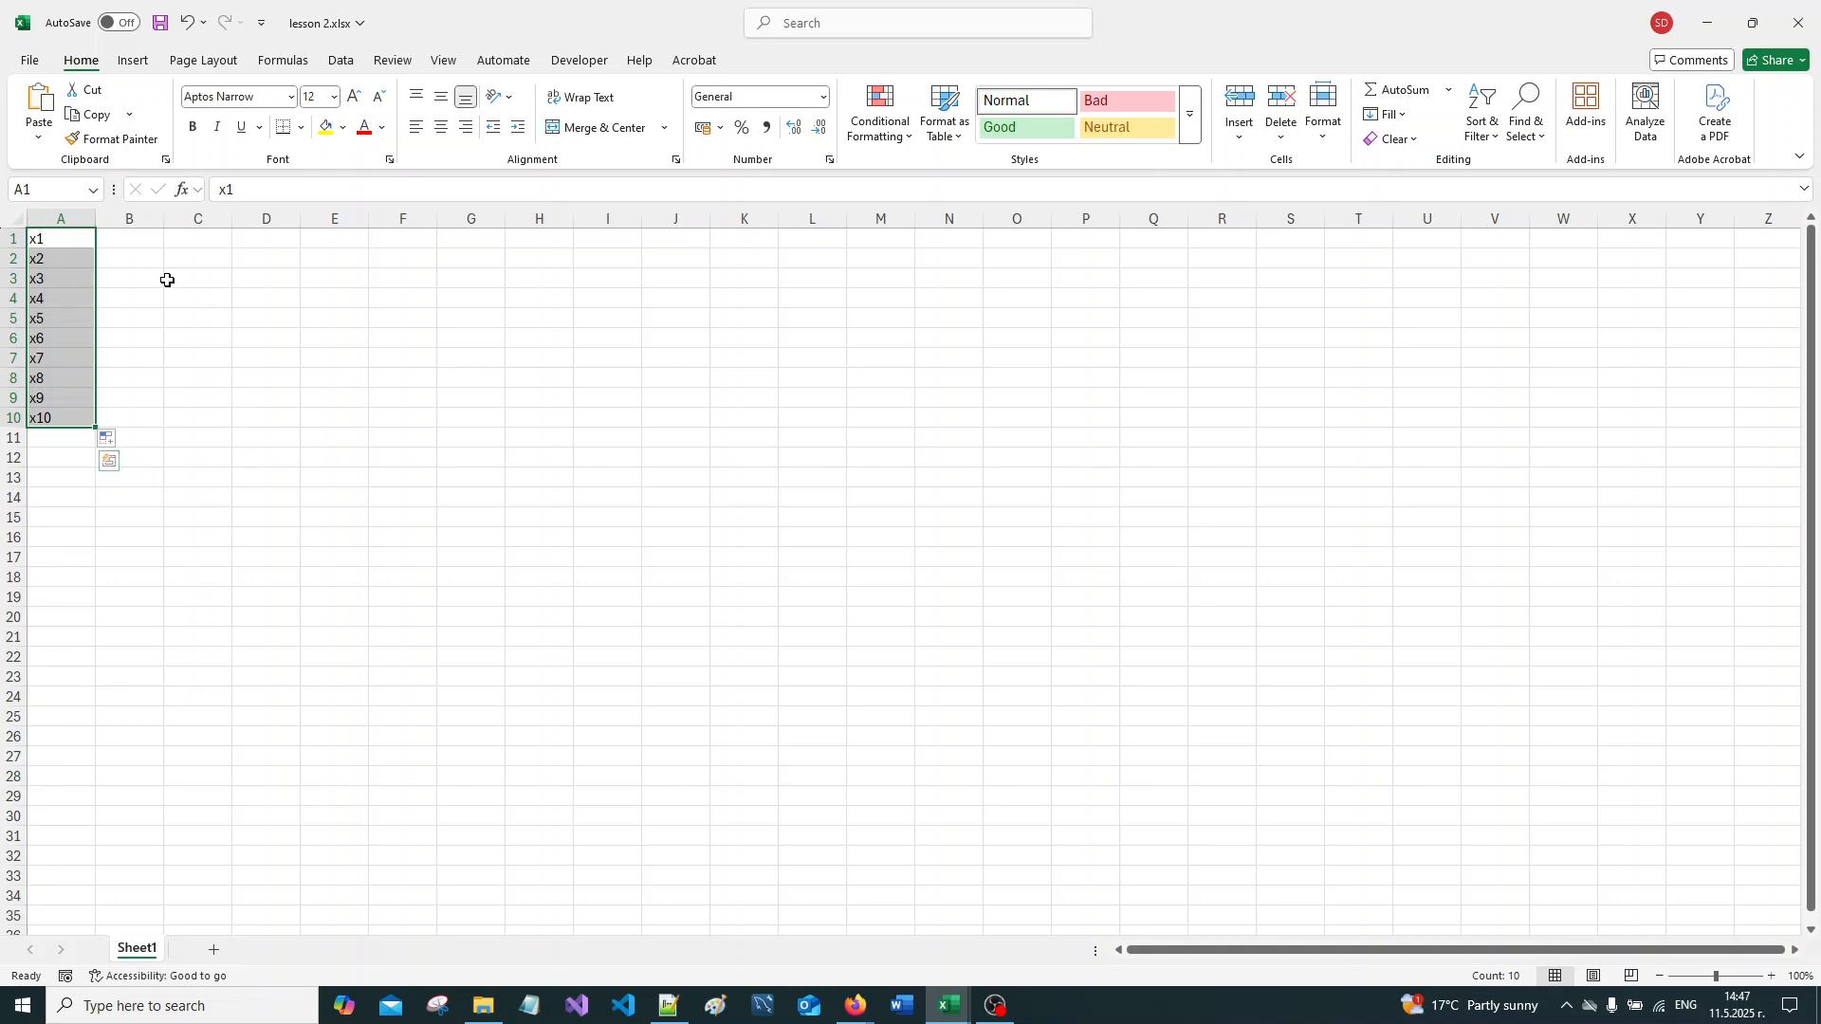
Step: Enter the numbers 2, 34, 4, 6 and 74 in cells B1 to B5
click(149, 239)
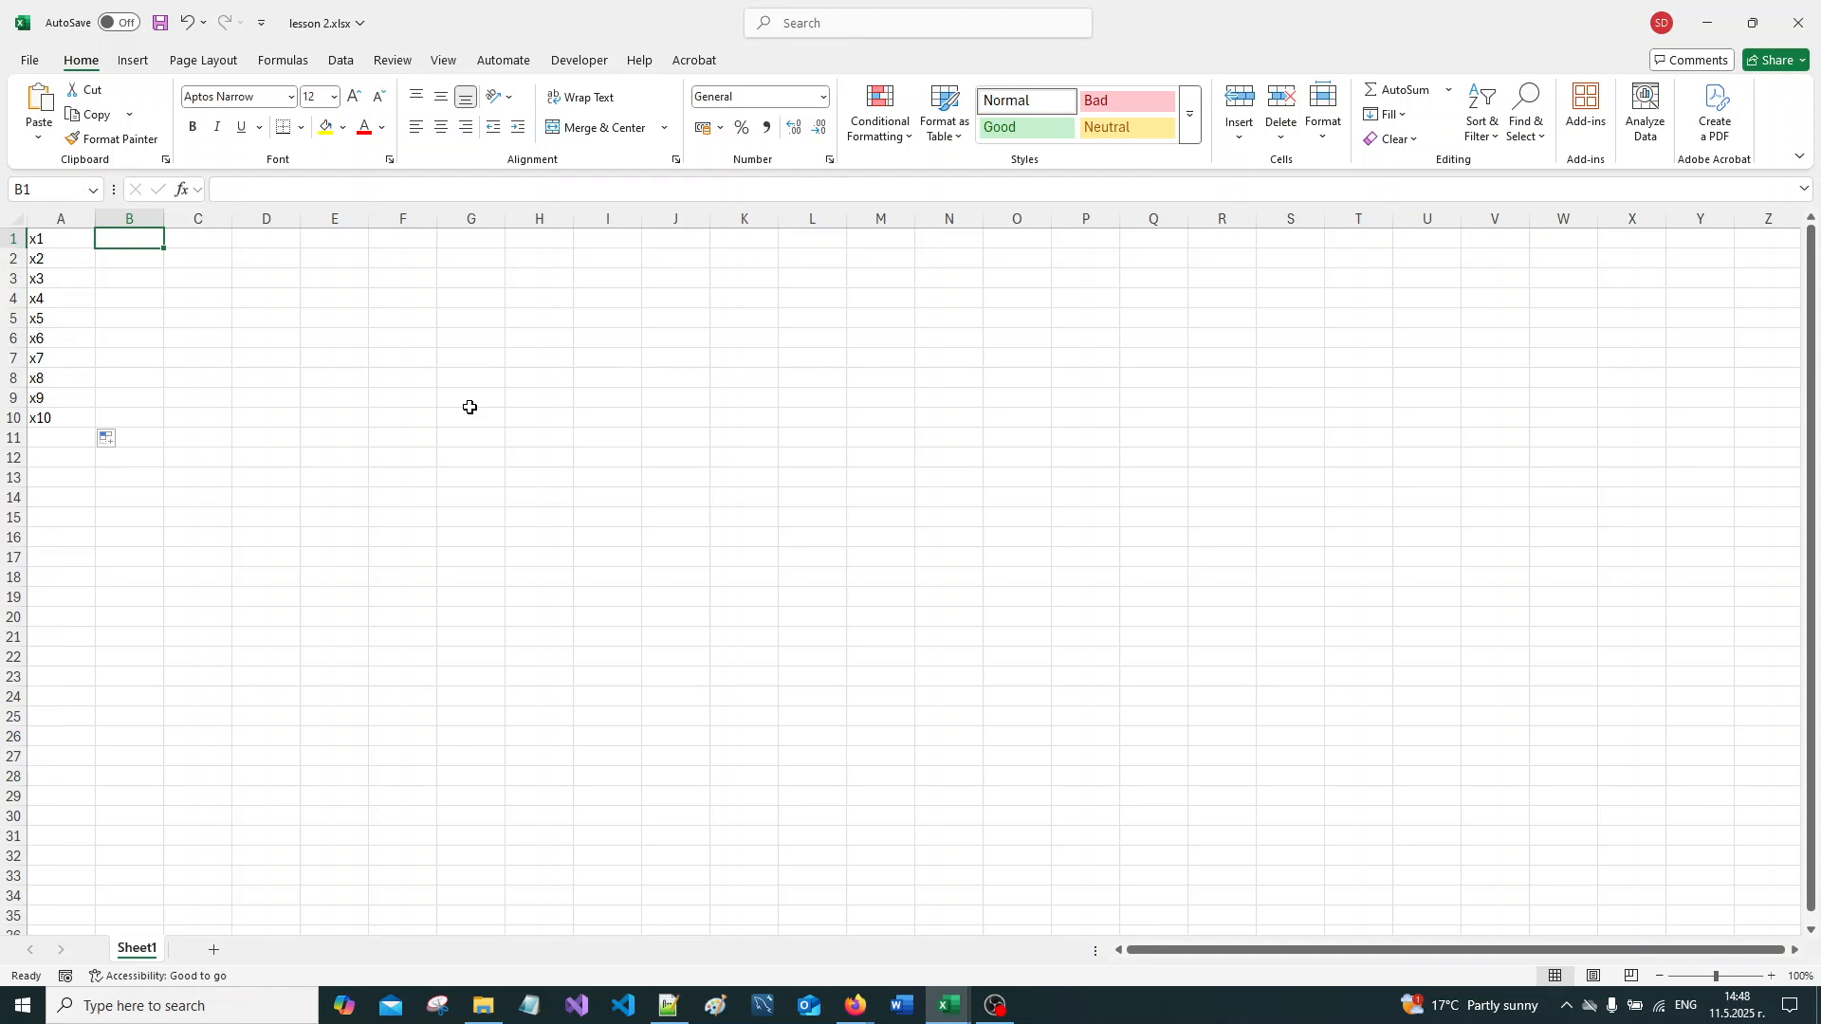
text(2)
key(Return)
text(34)
key(Return)
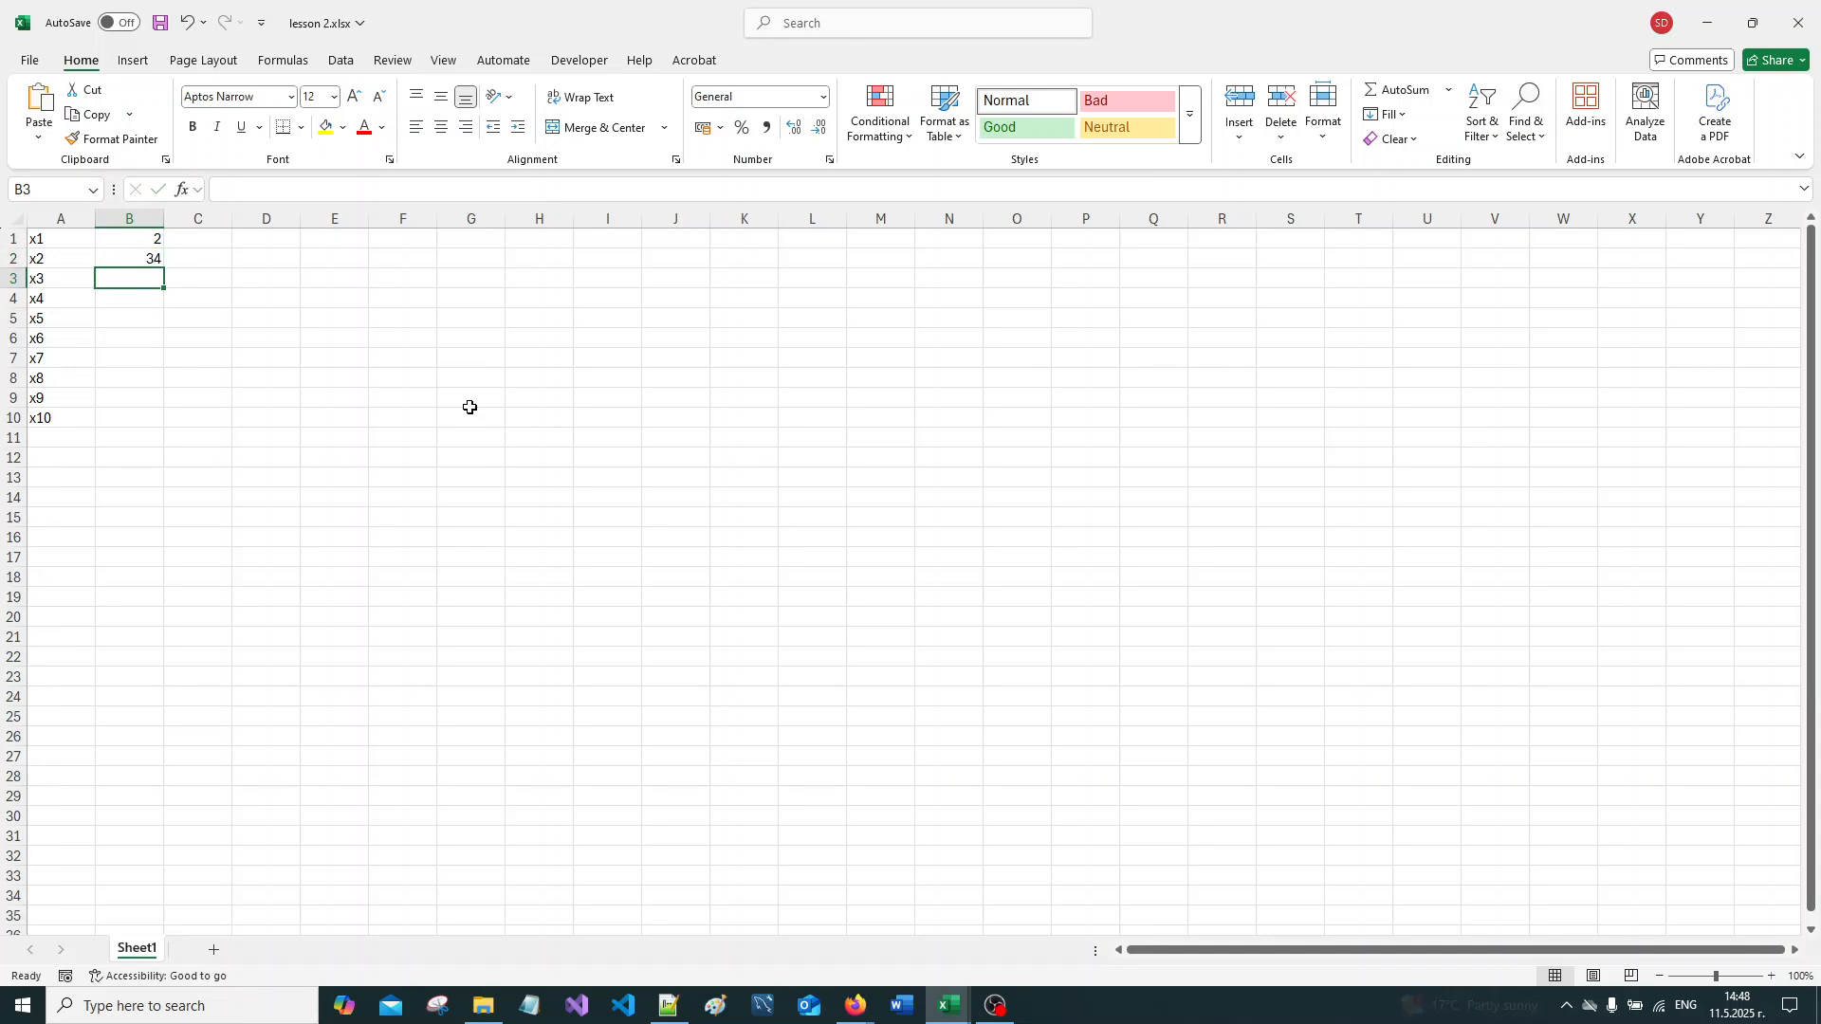
text(4)
key(Return)
text(6)
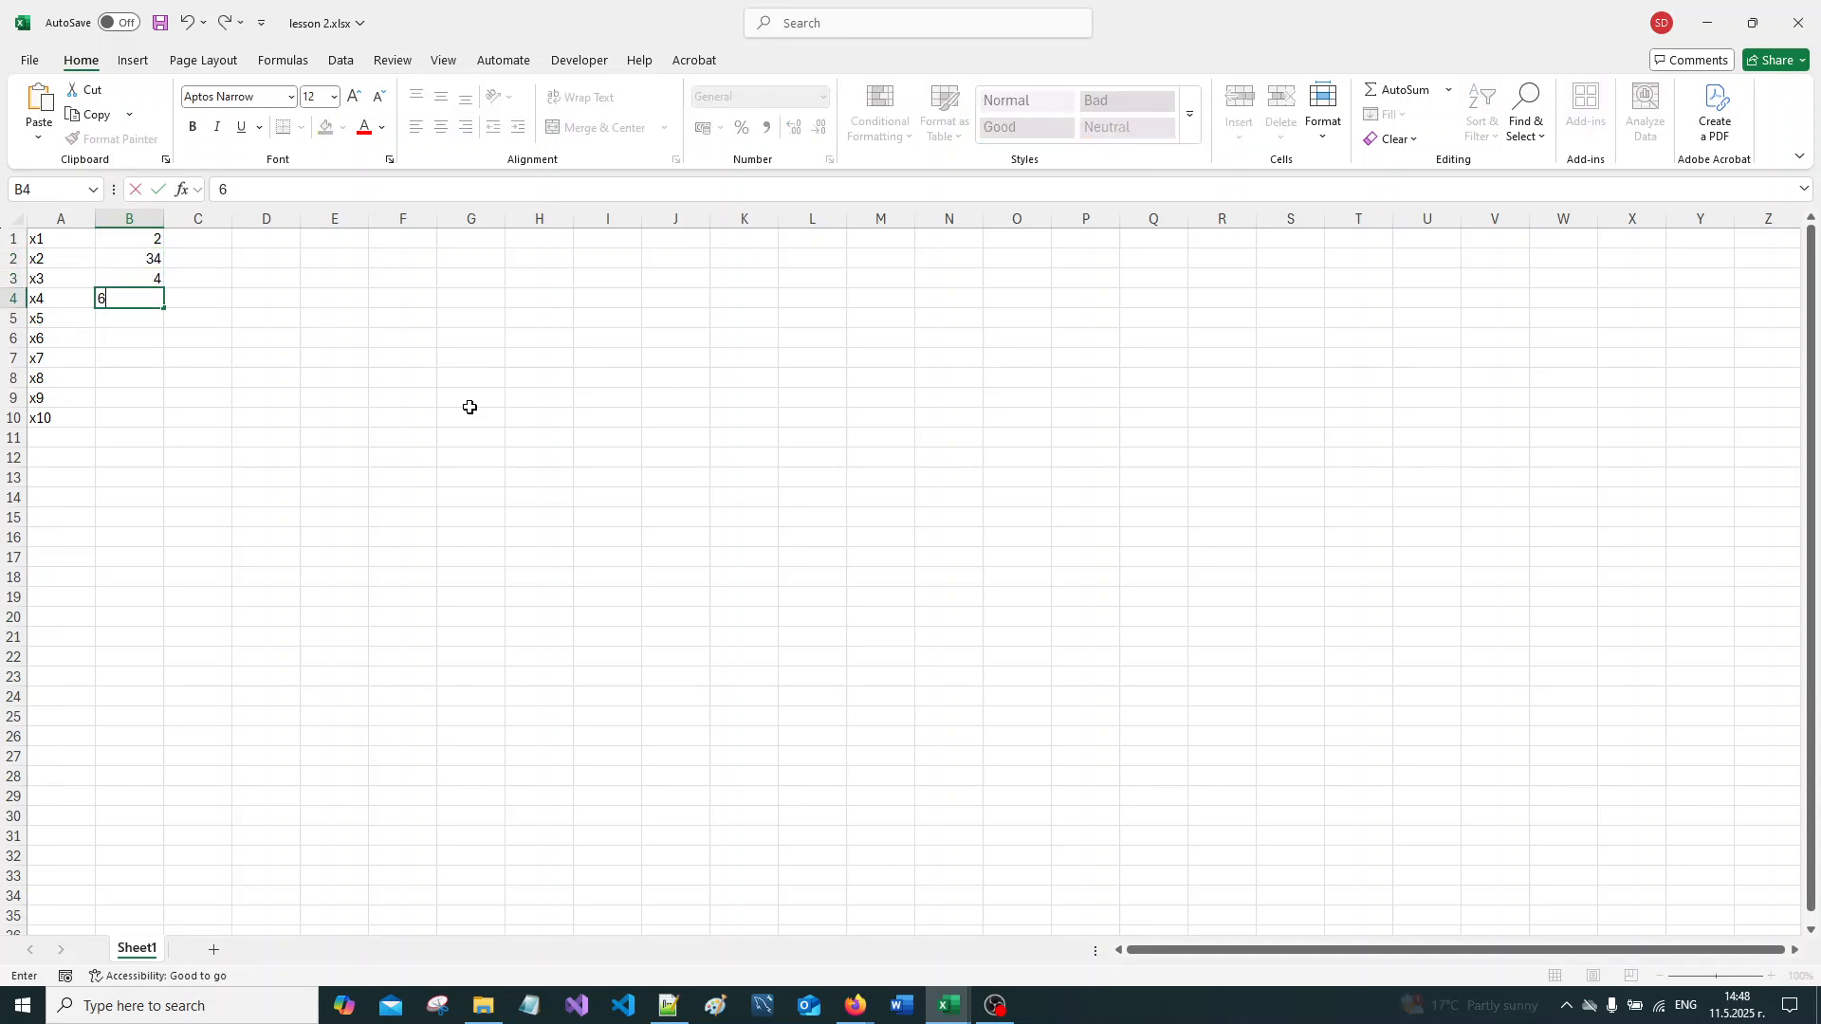
key(Return)
text(7)
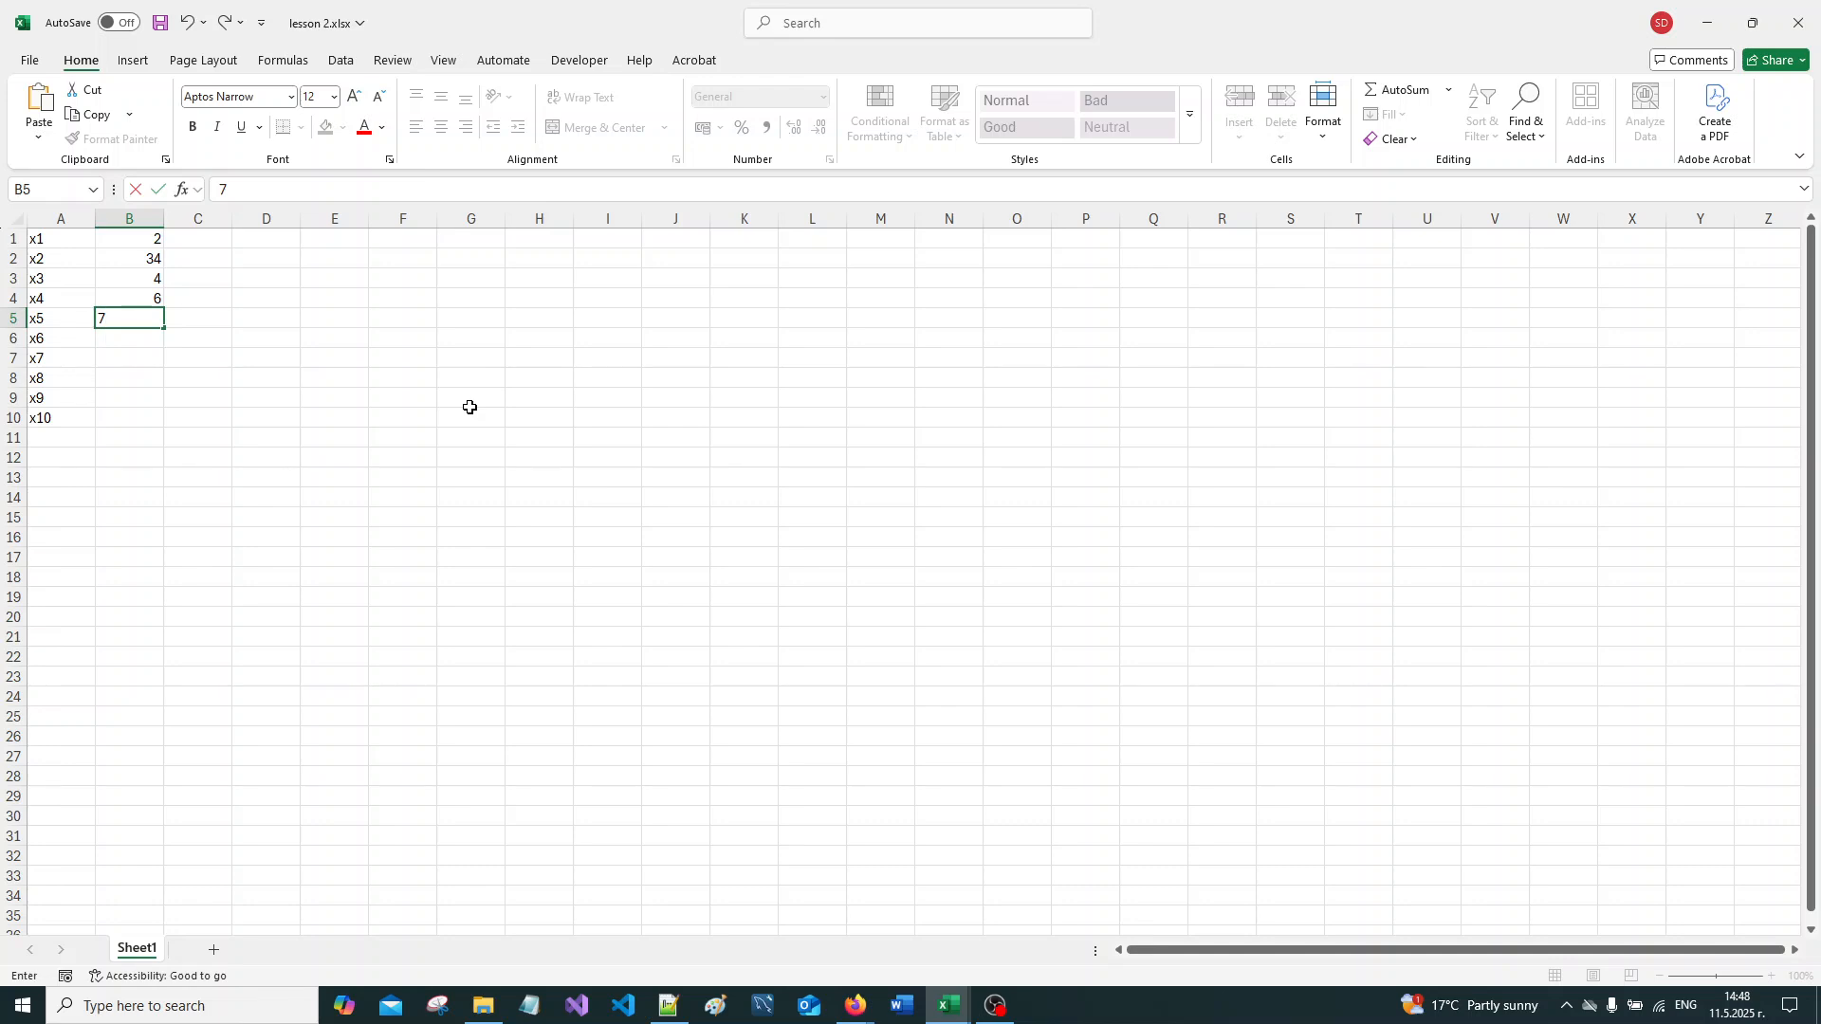
text(4)
key(Return)
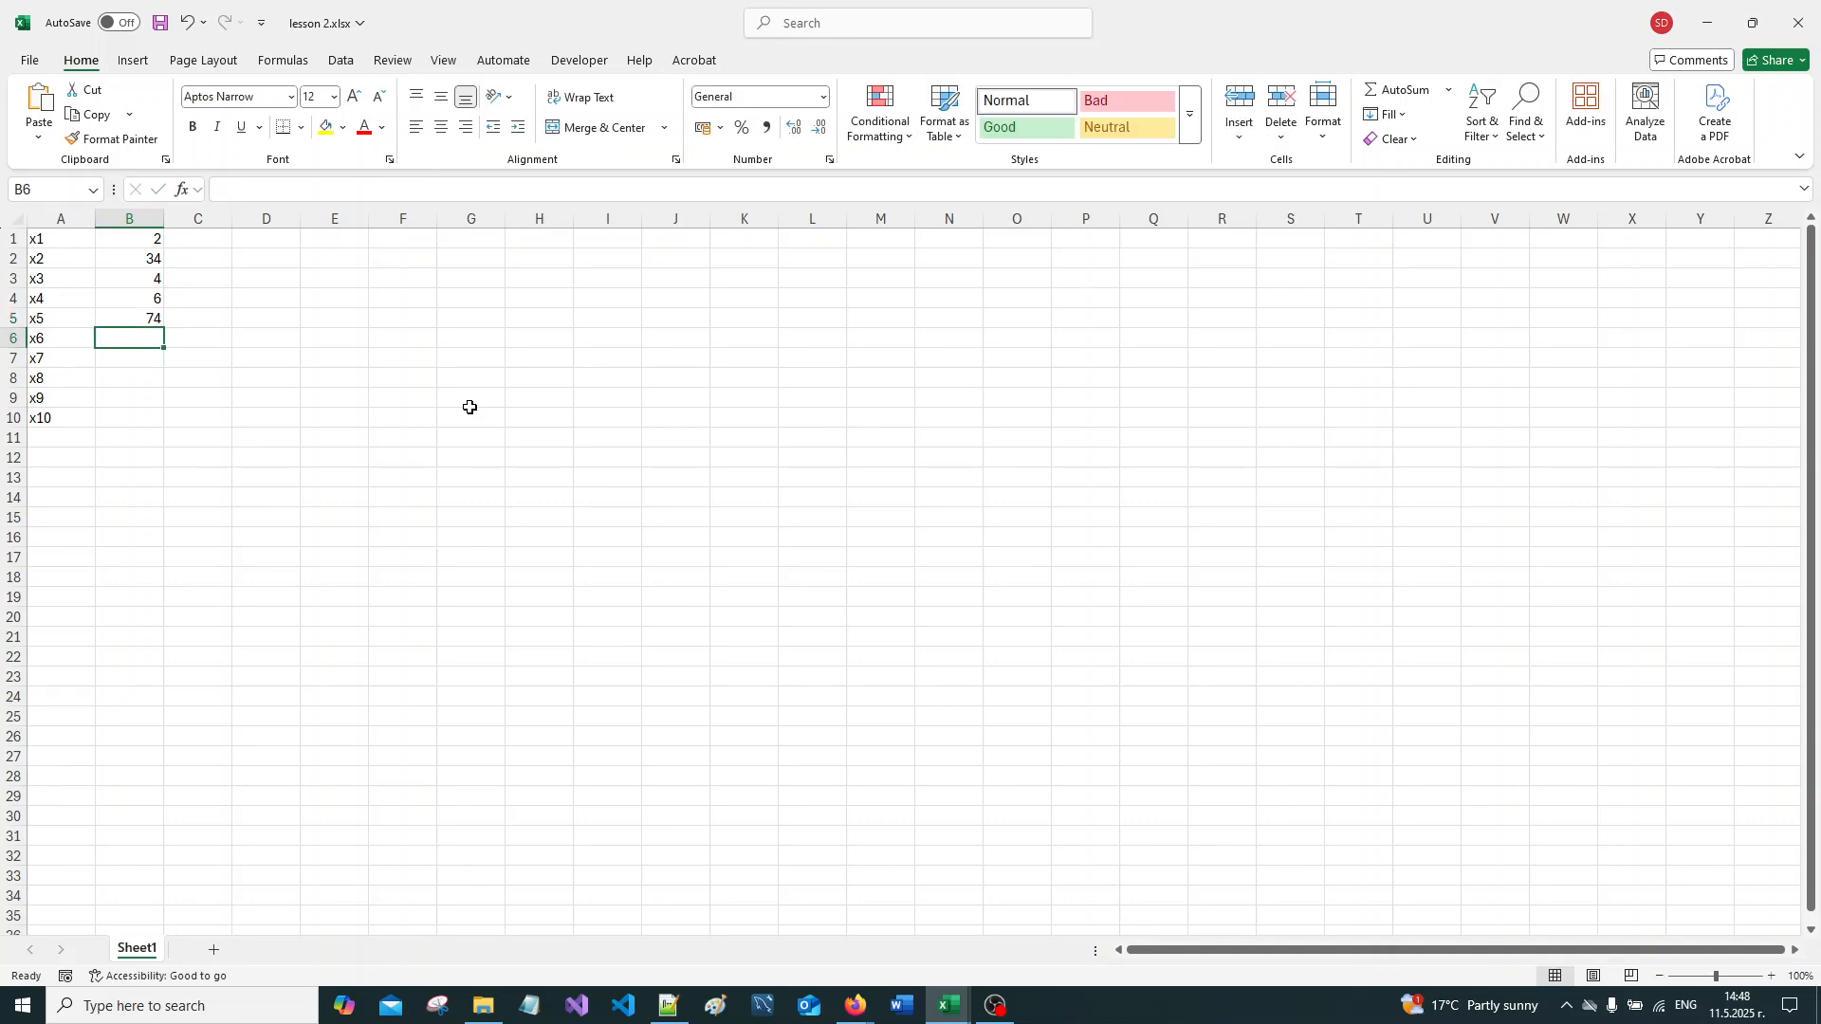
Step: Enter the numbers 23, 1, 9, 24 and 7 in cells B6 to B10
text(23)
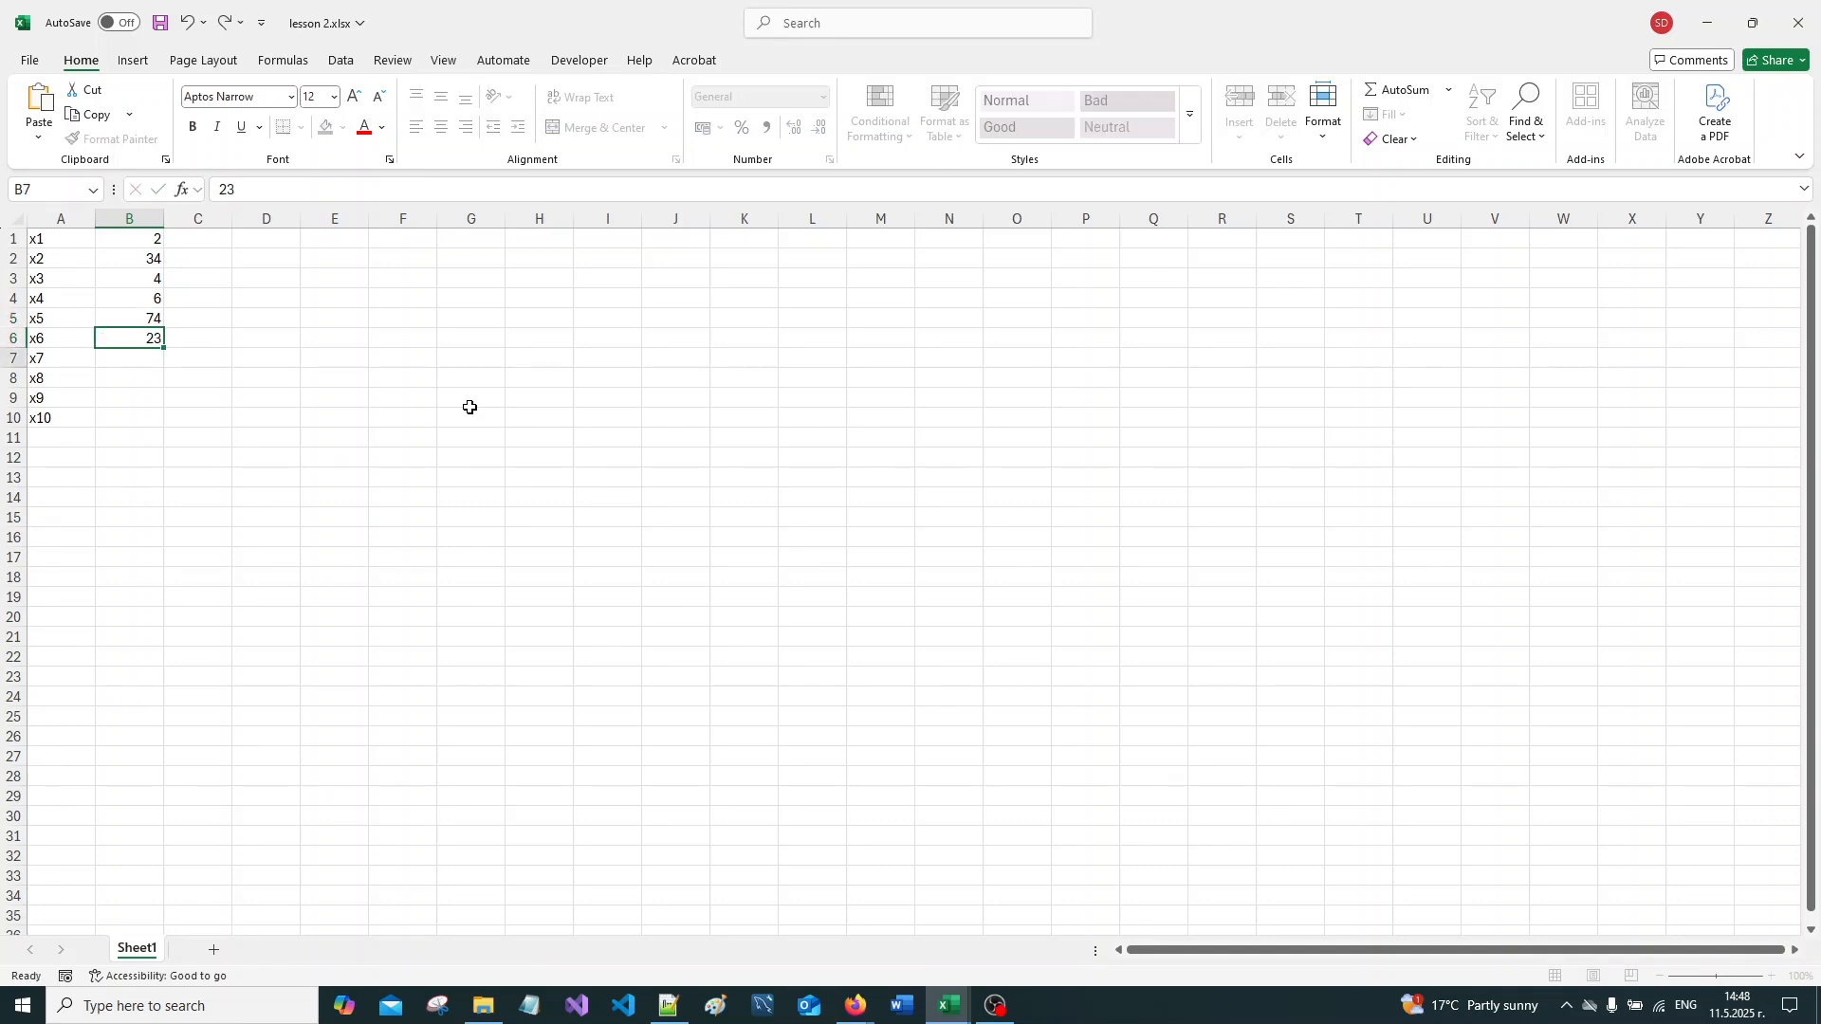
key(Return)
text(1)
key(Return)
text(9)
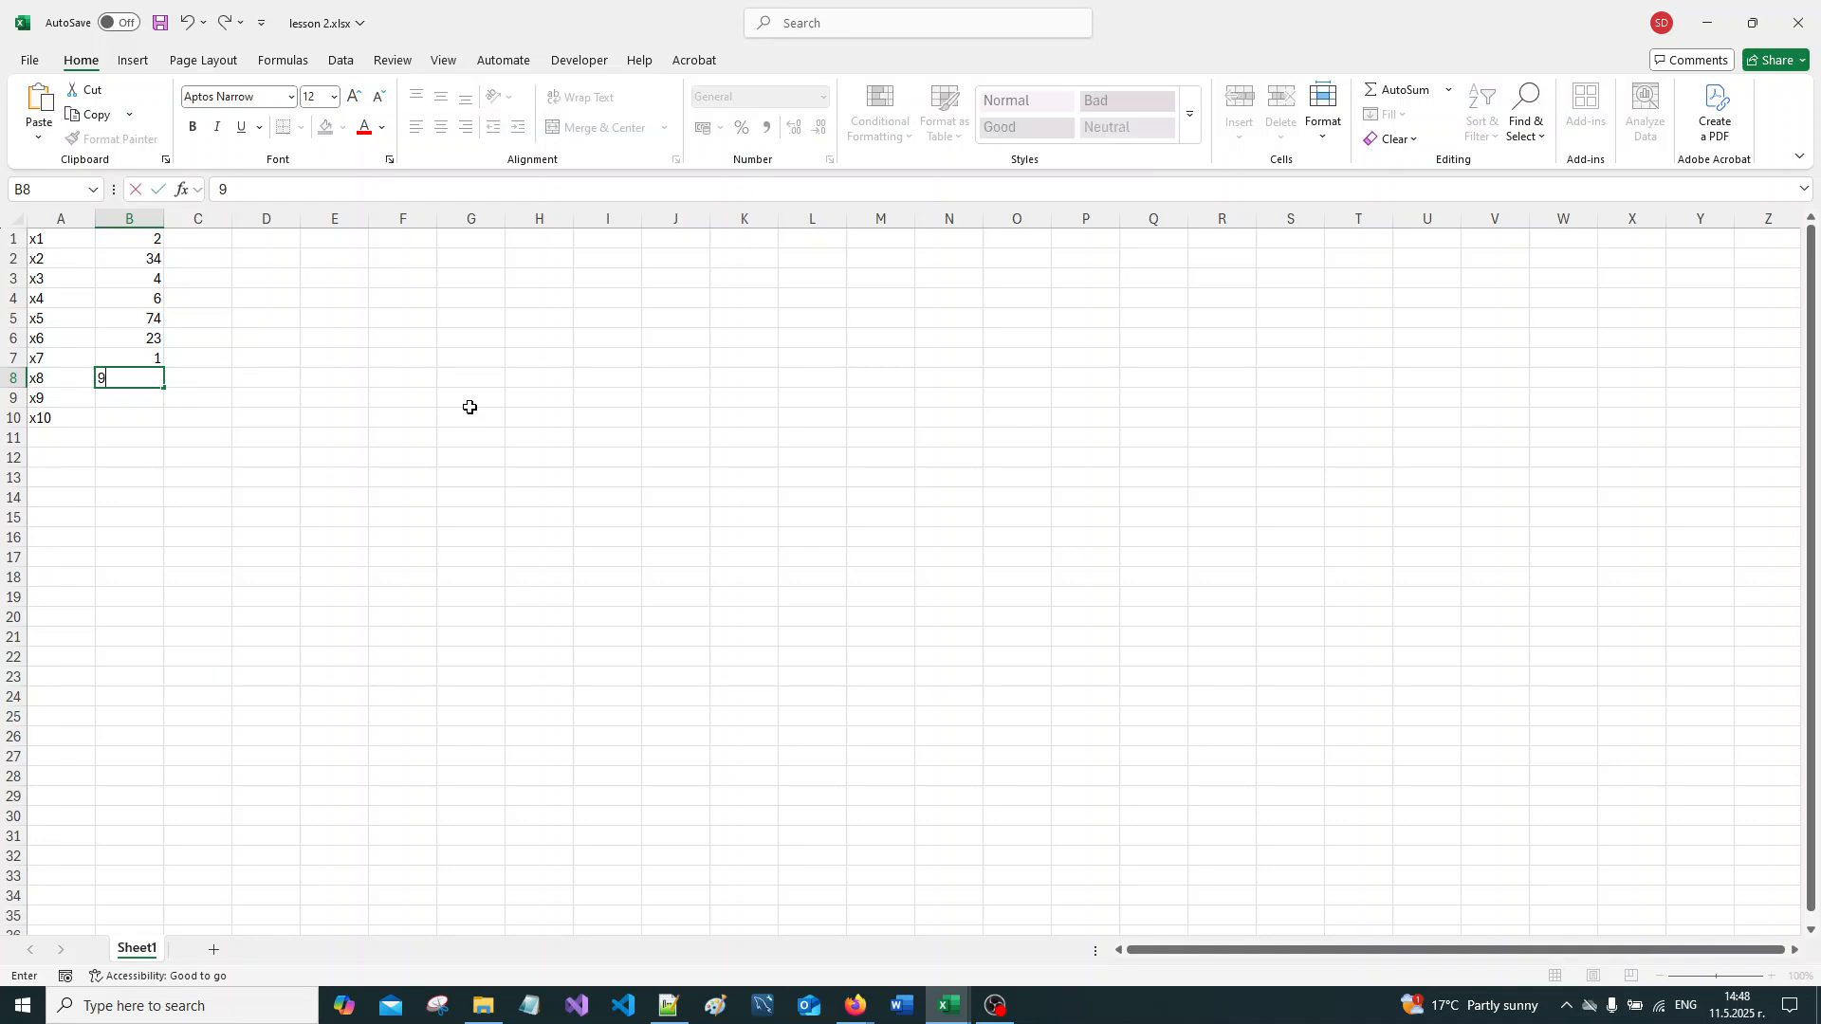
key(Return)
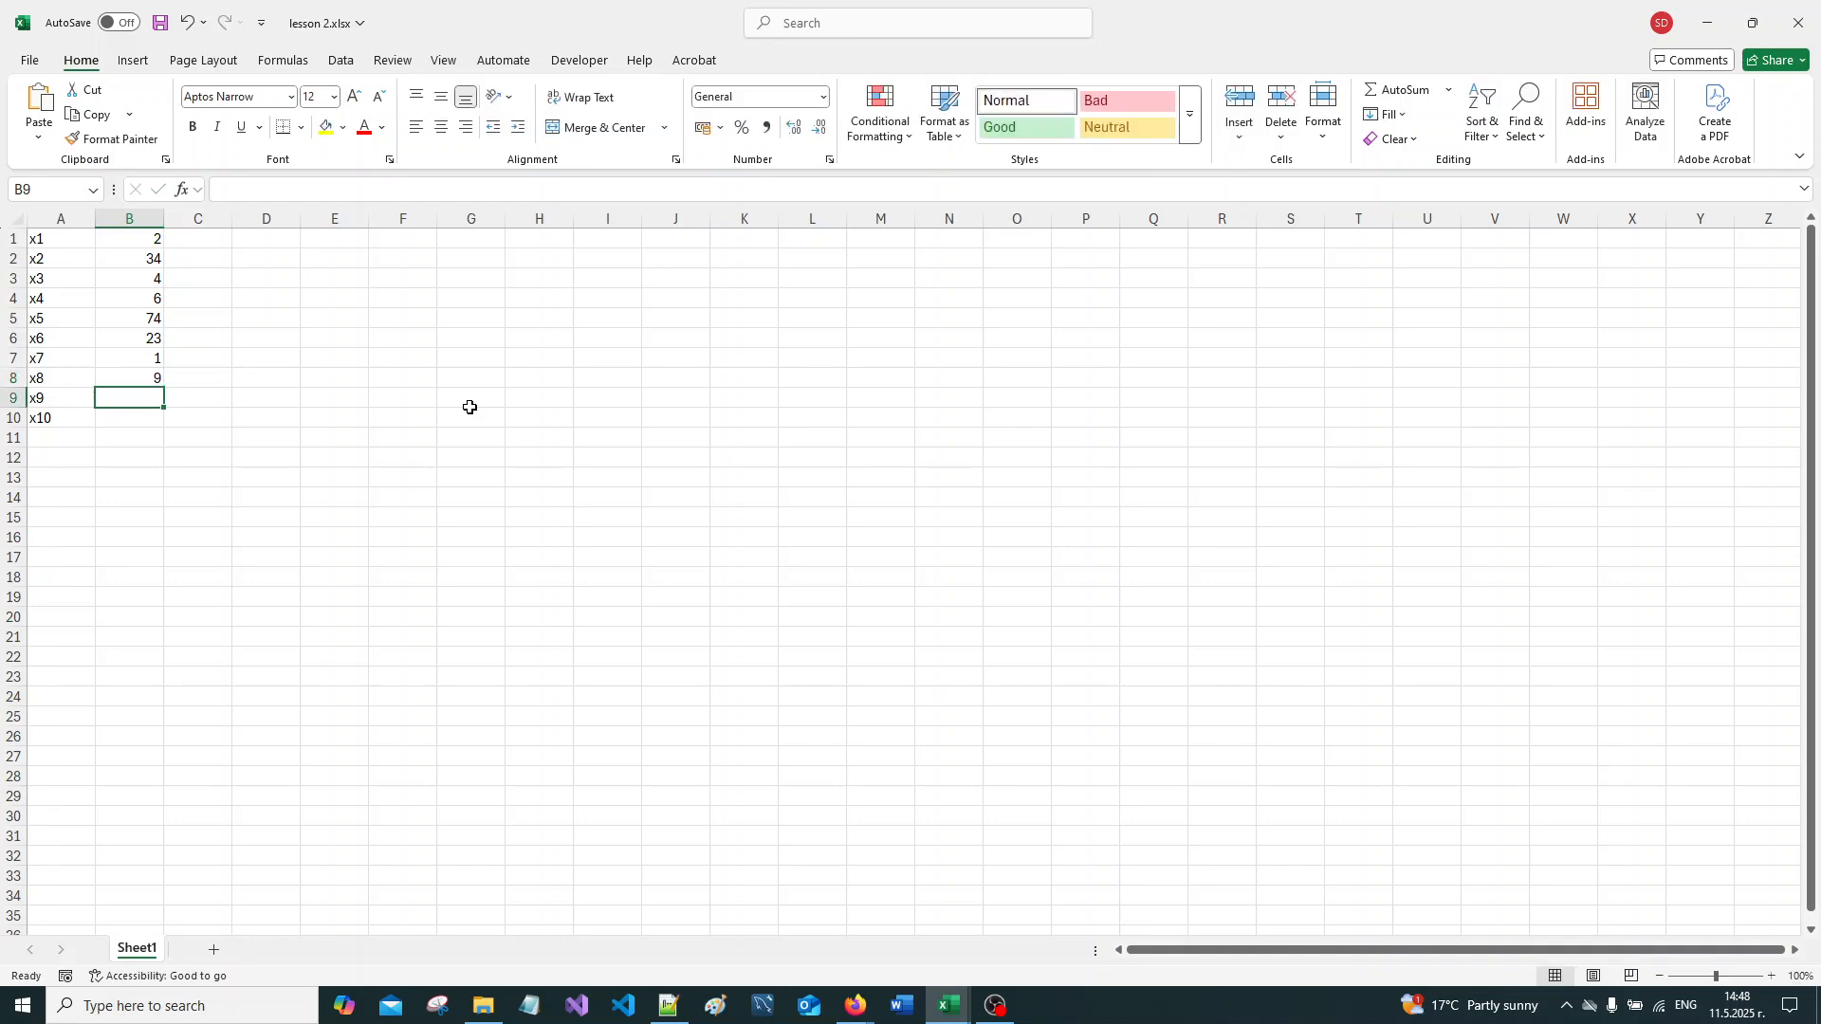
text(24)
key(Return)
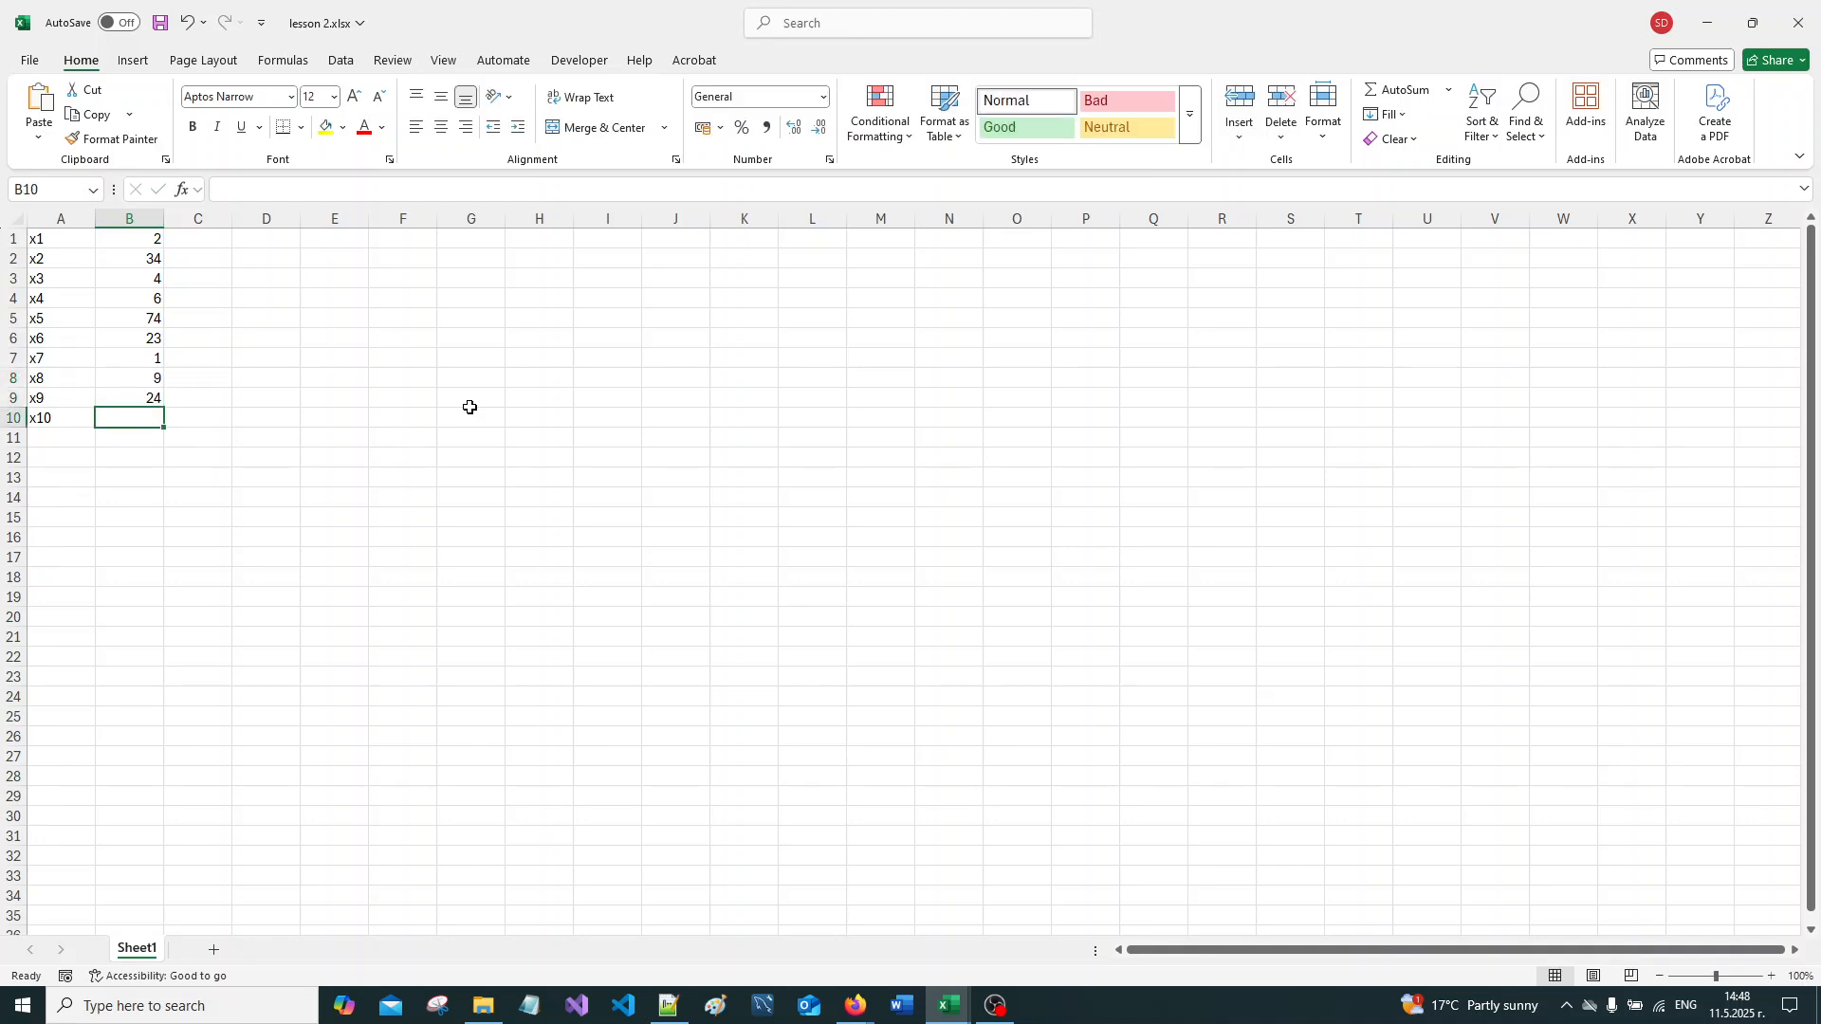
text(7)
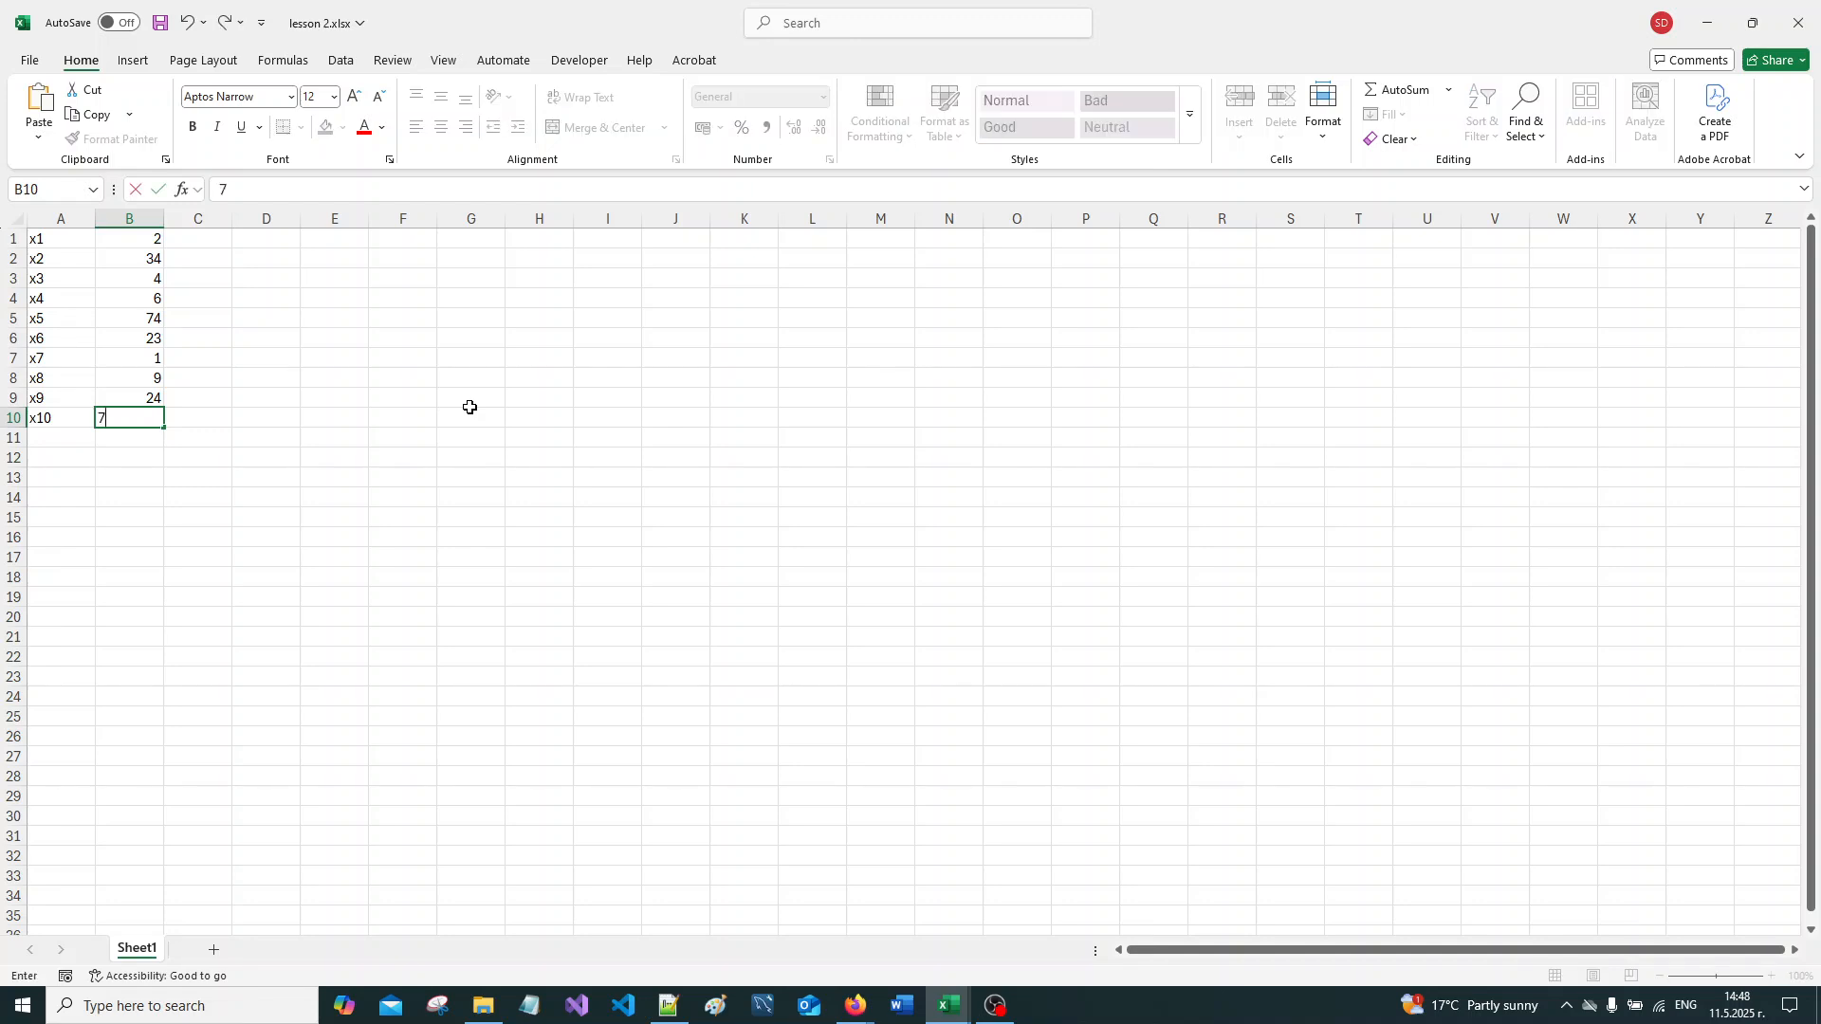
key(Return)
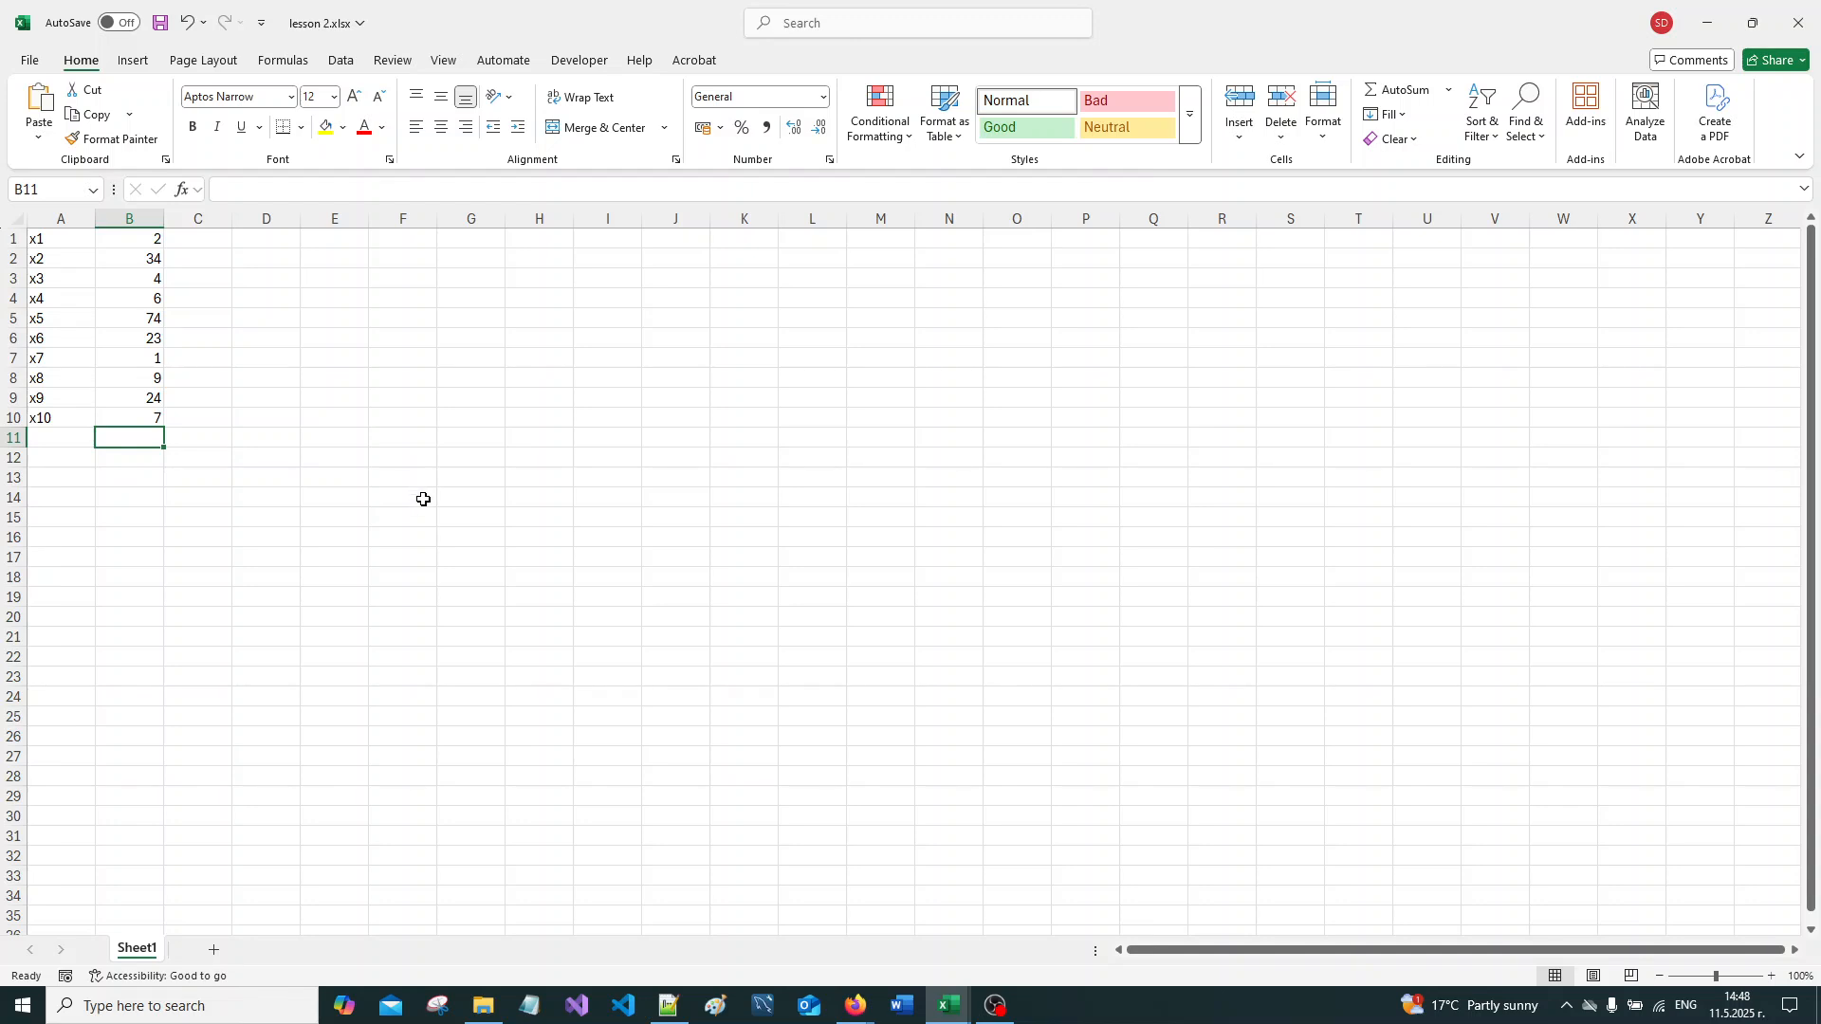
Step: Enter the formula =B1+B2+B4 in cell B11 by adding the individual cell references
text(=)
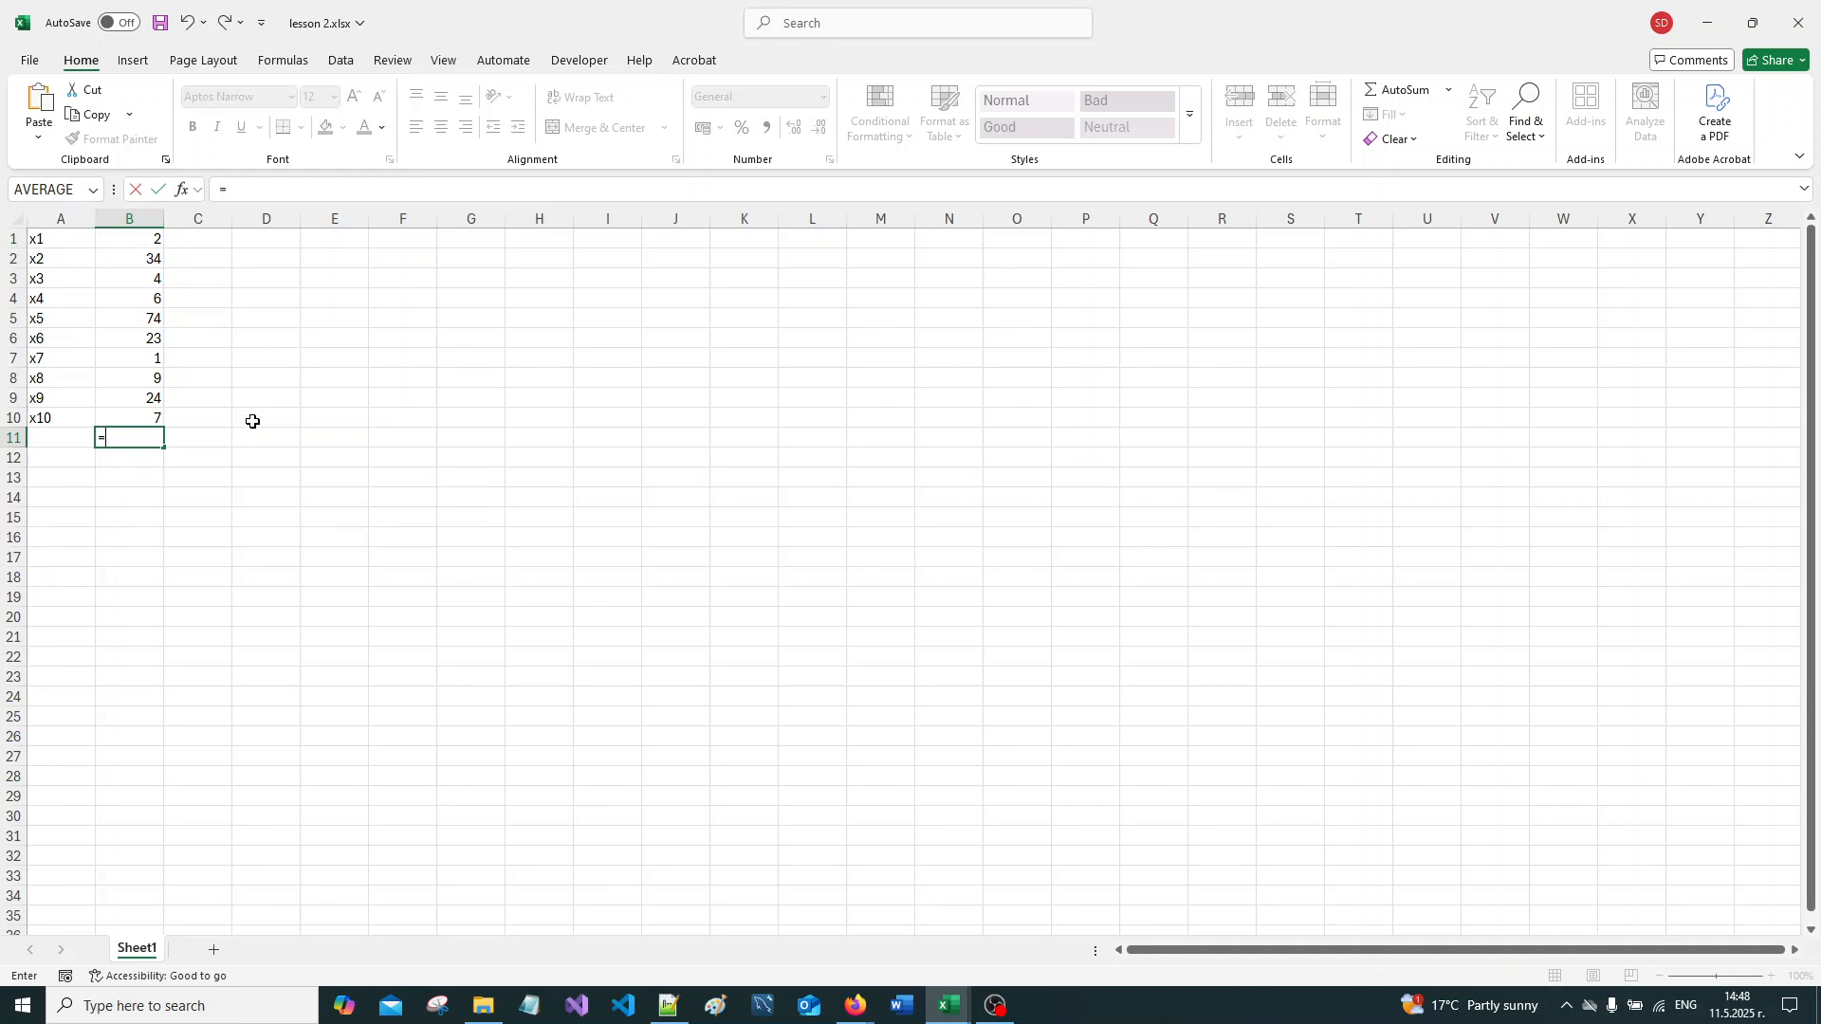
click(147, 241)
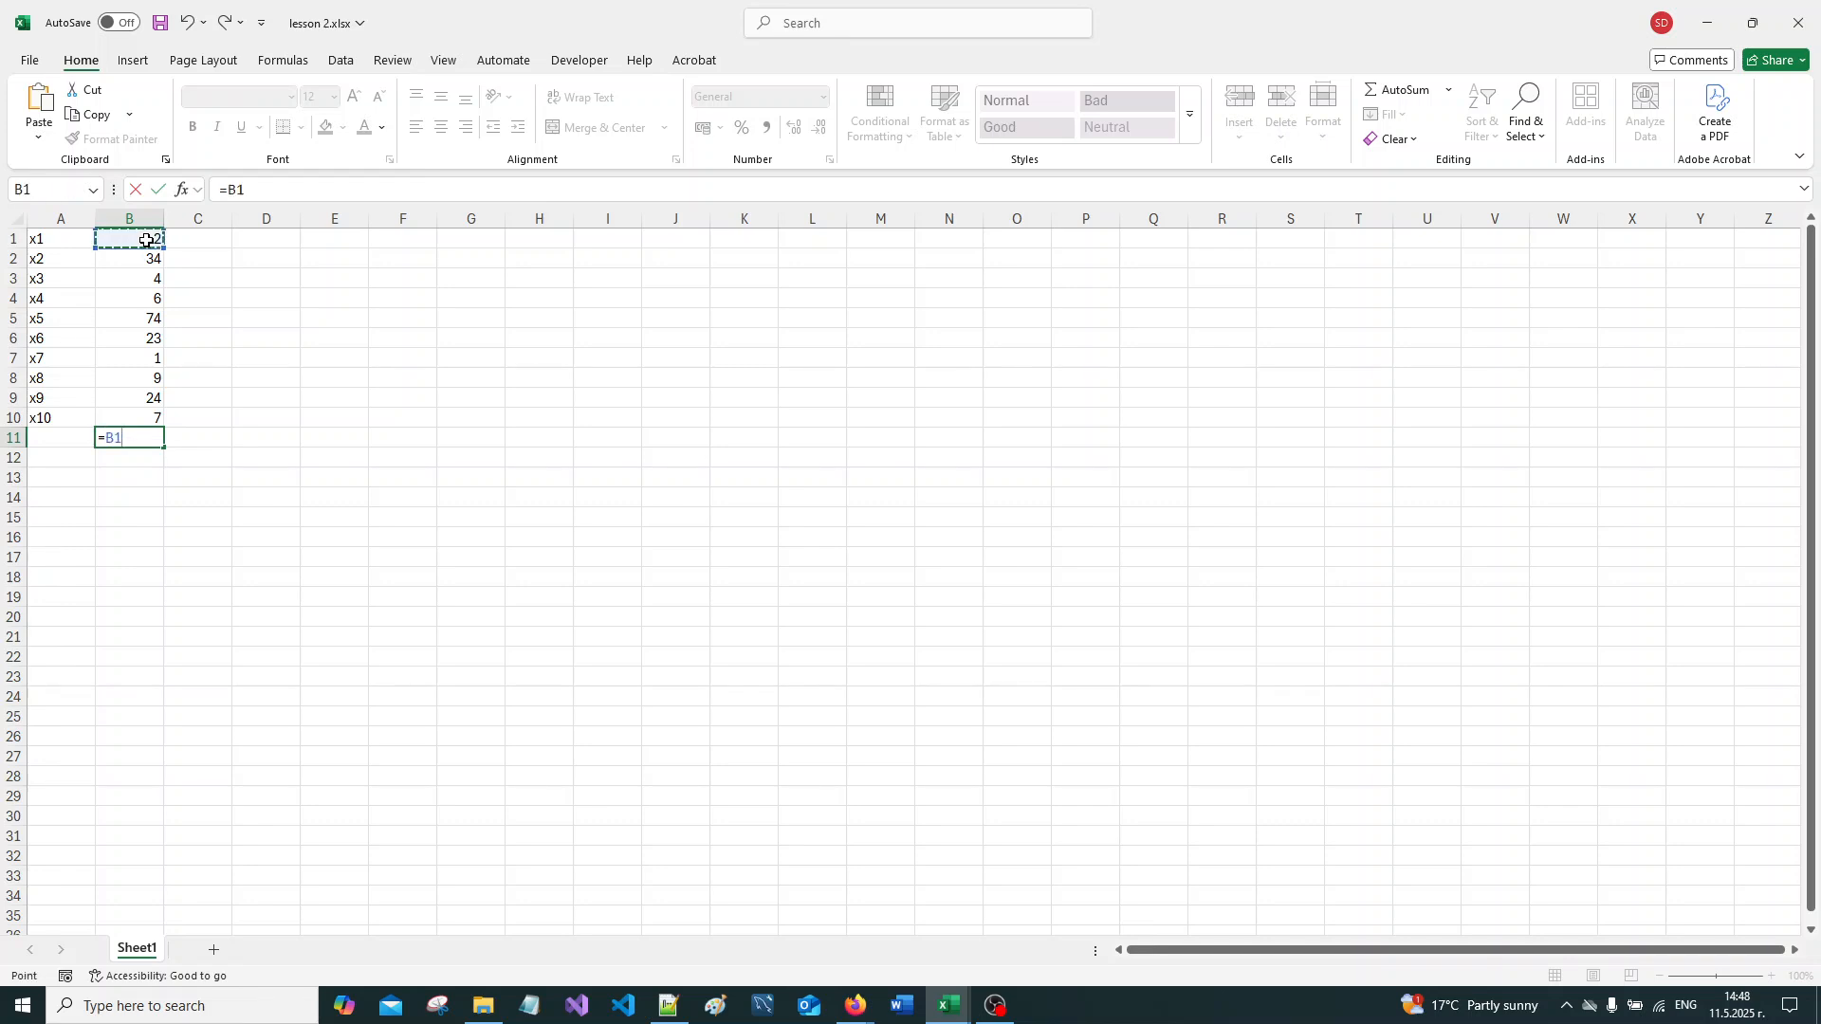
text(+)
click(140, 259)
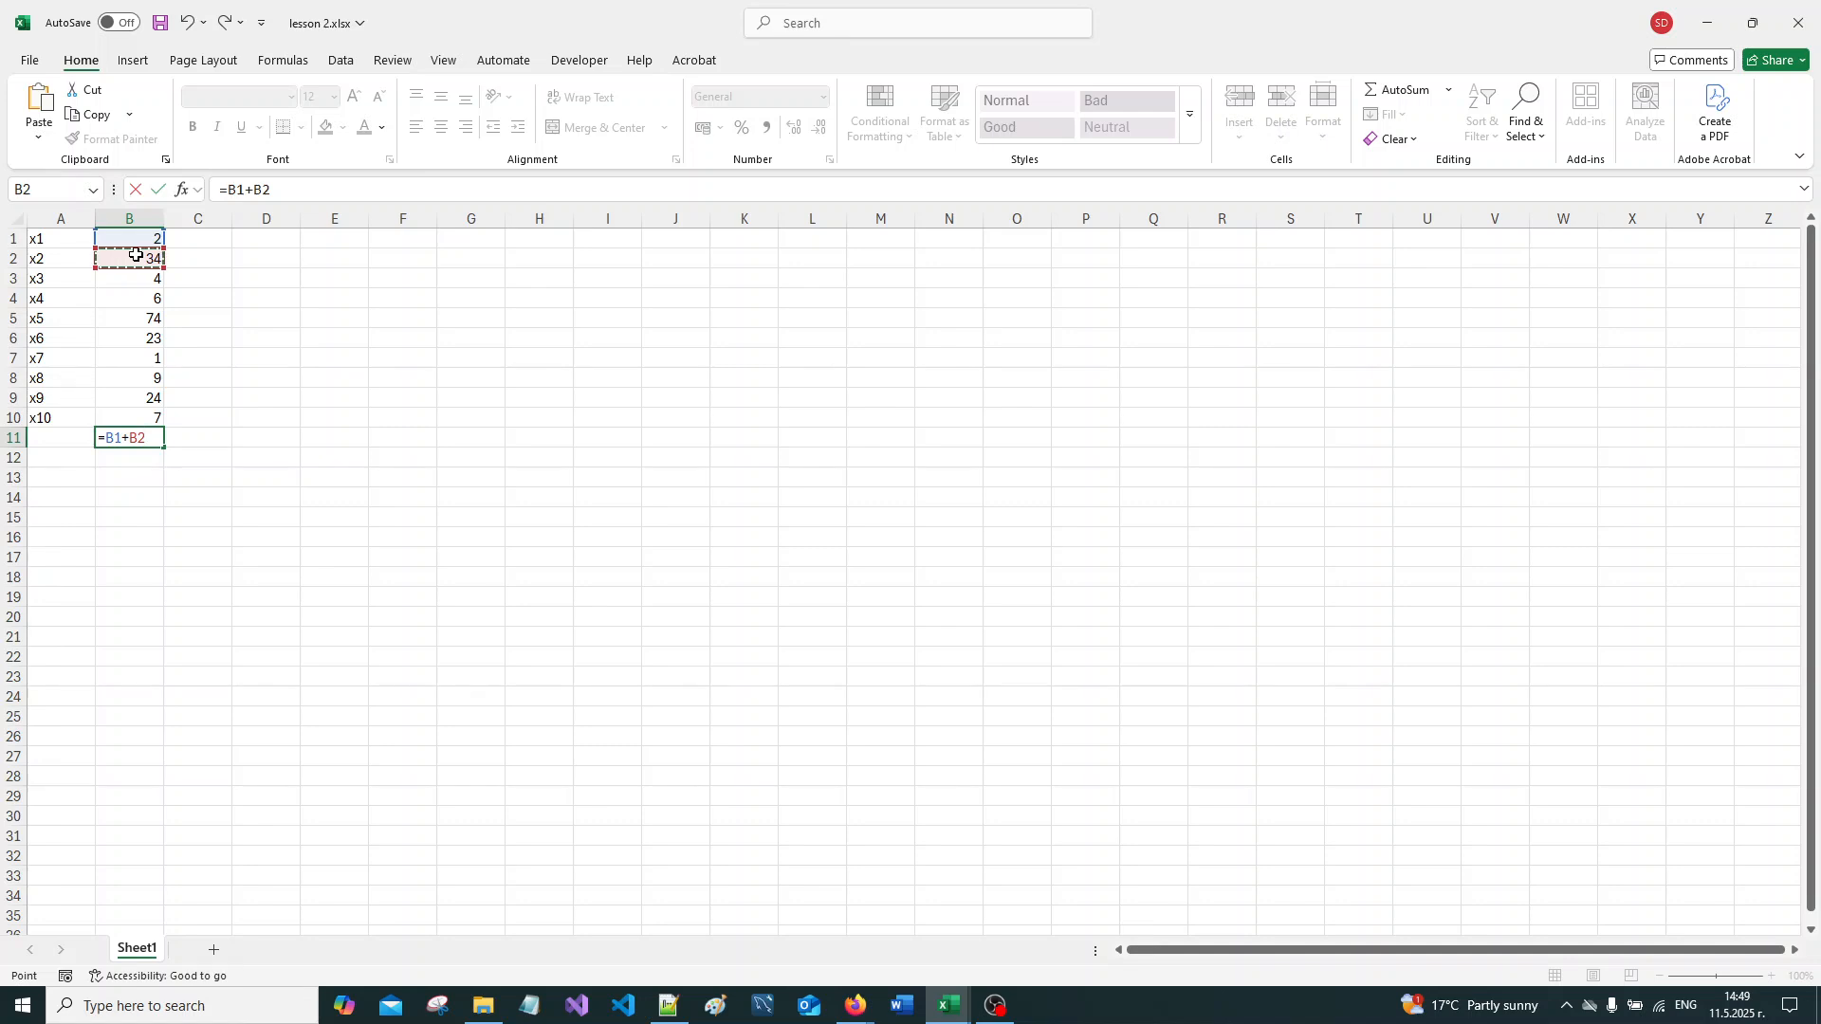
click(300, 189)
text(+)
click(123, 300)
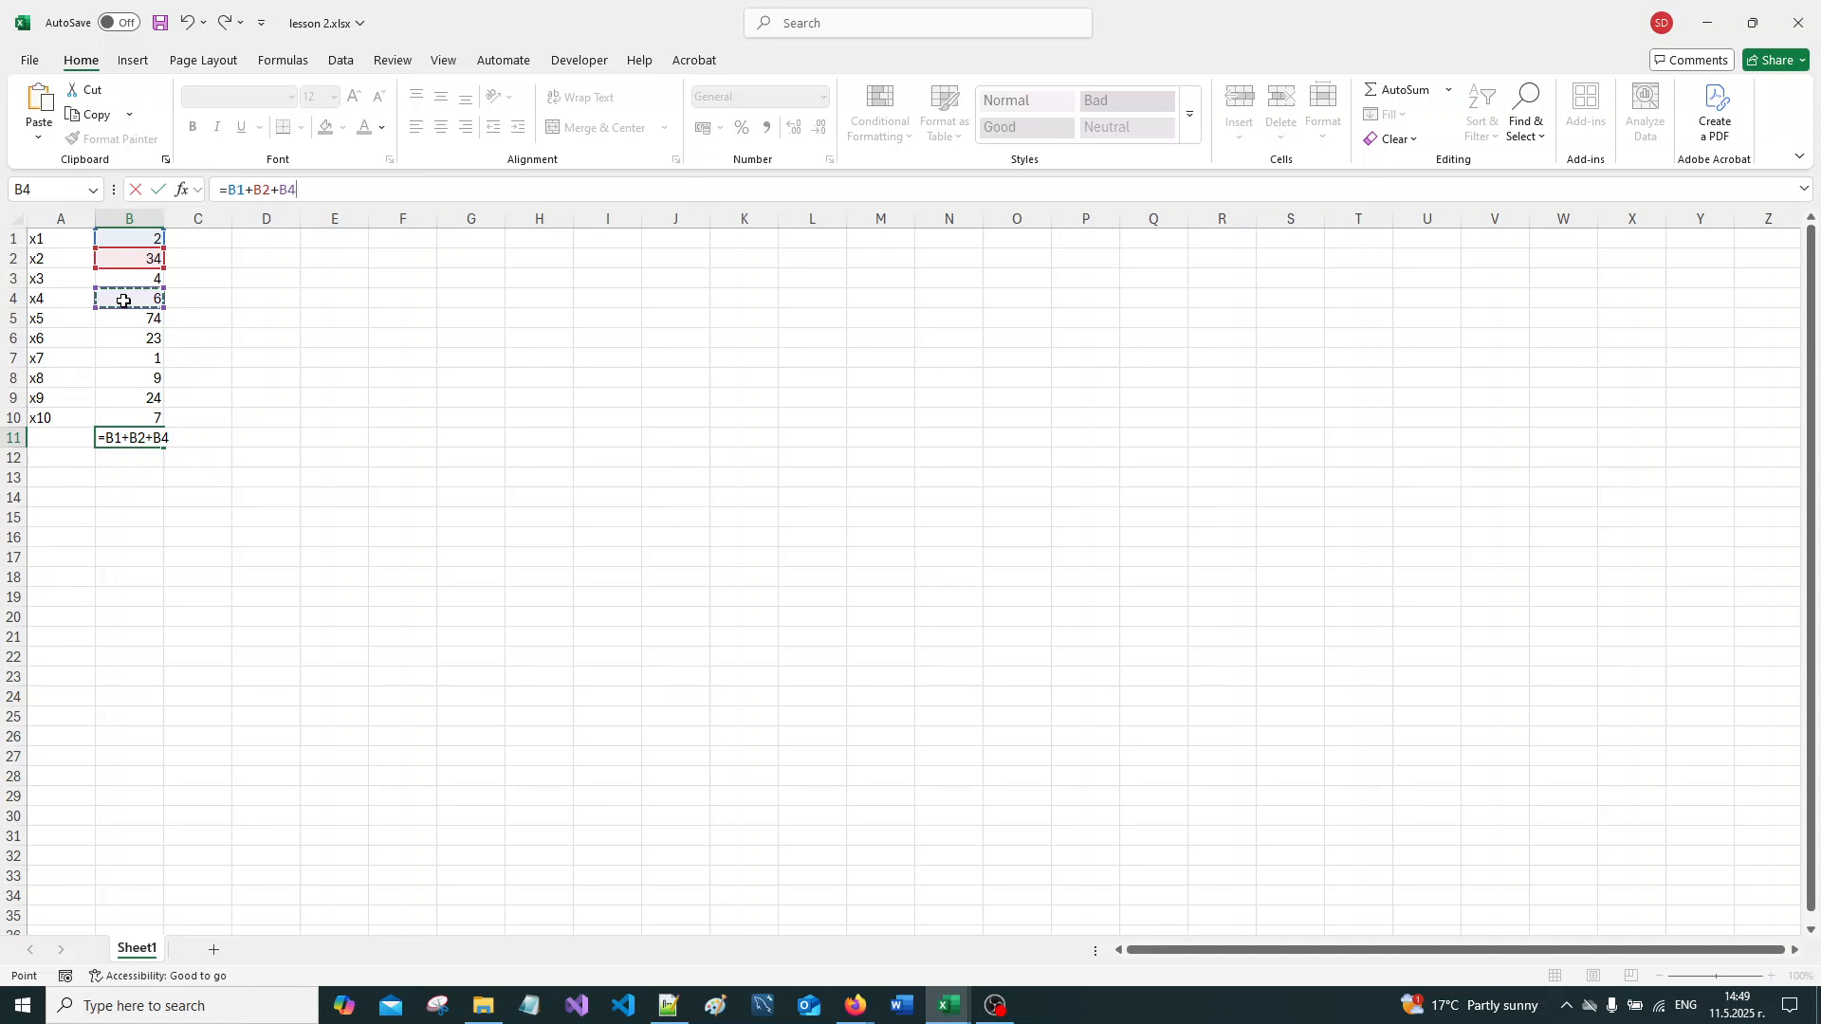
key(Return)
Step: Replace the addition formula in B11 with =SUM(B1:B10)
click(135, 438)
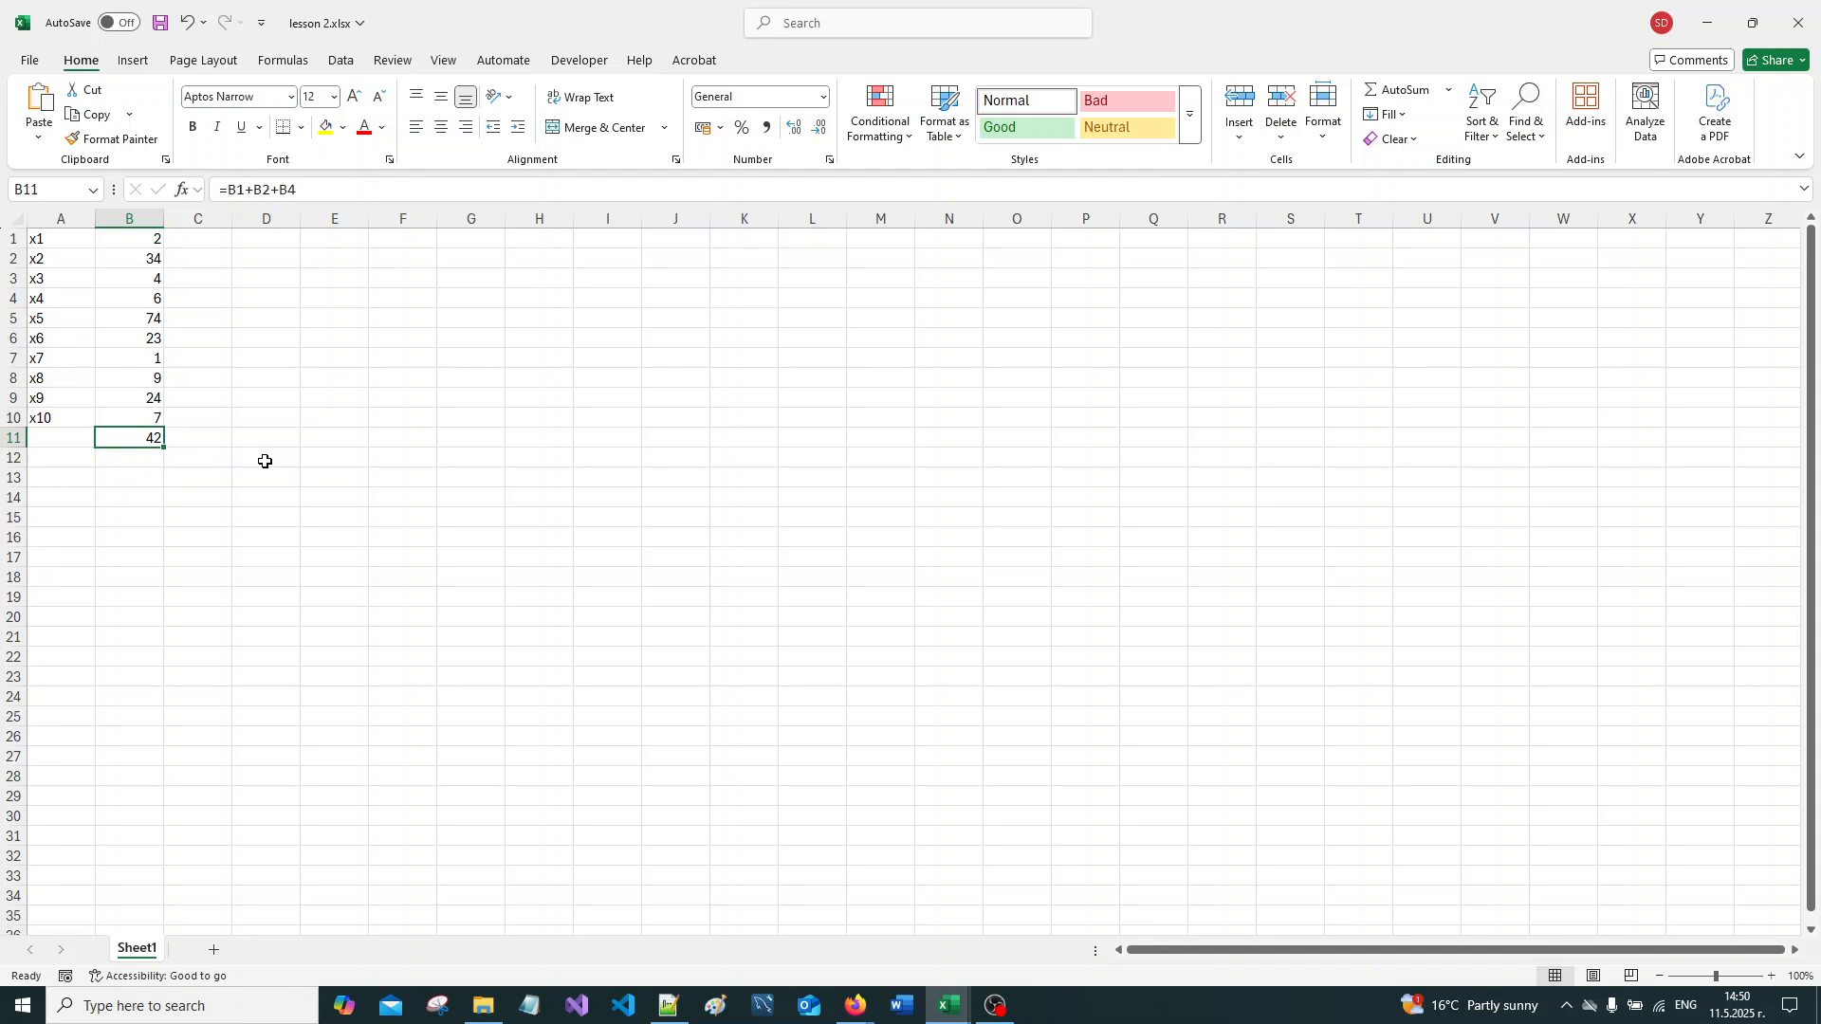
key(Delete)
text(=)
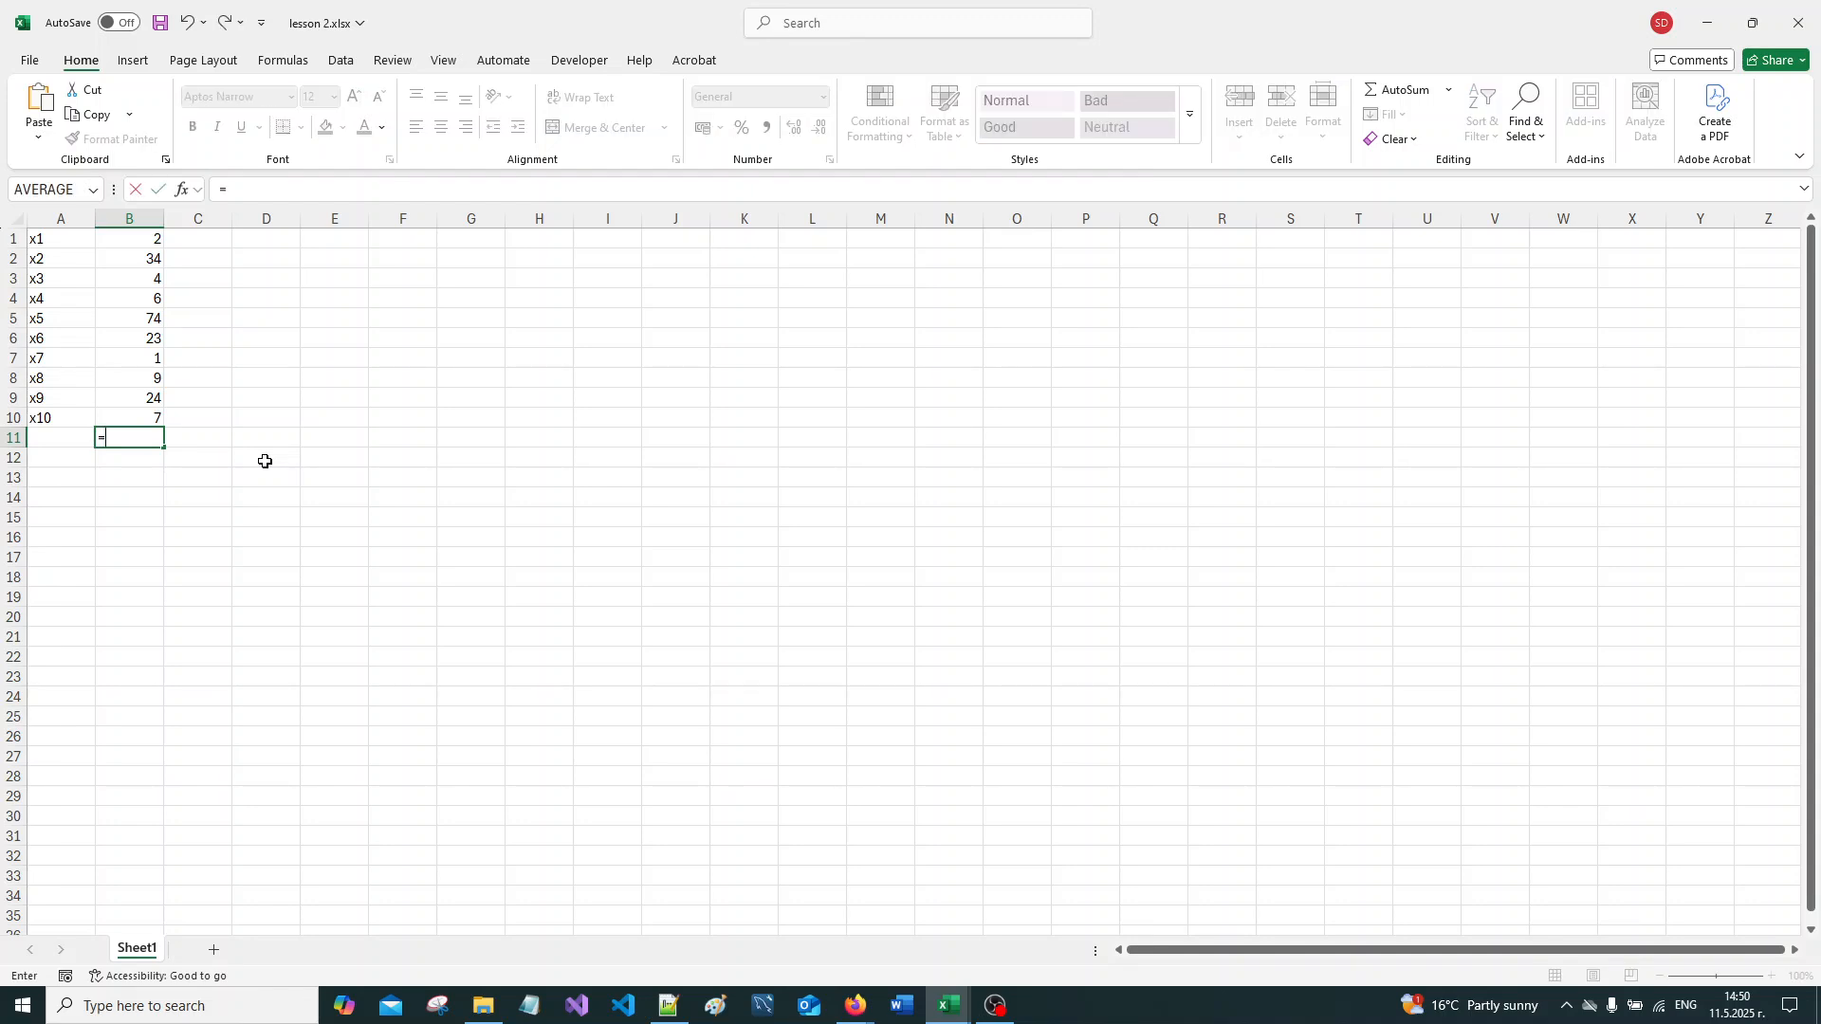
text(SUM()
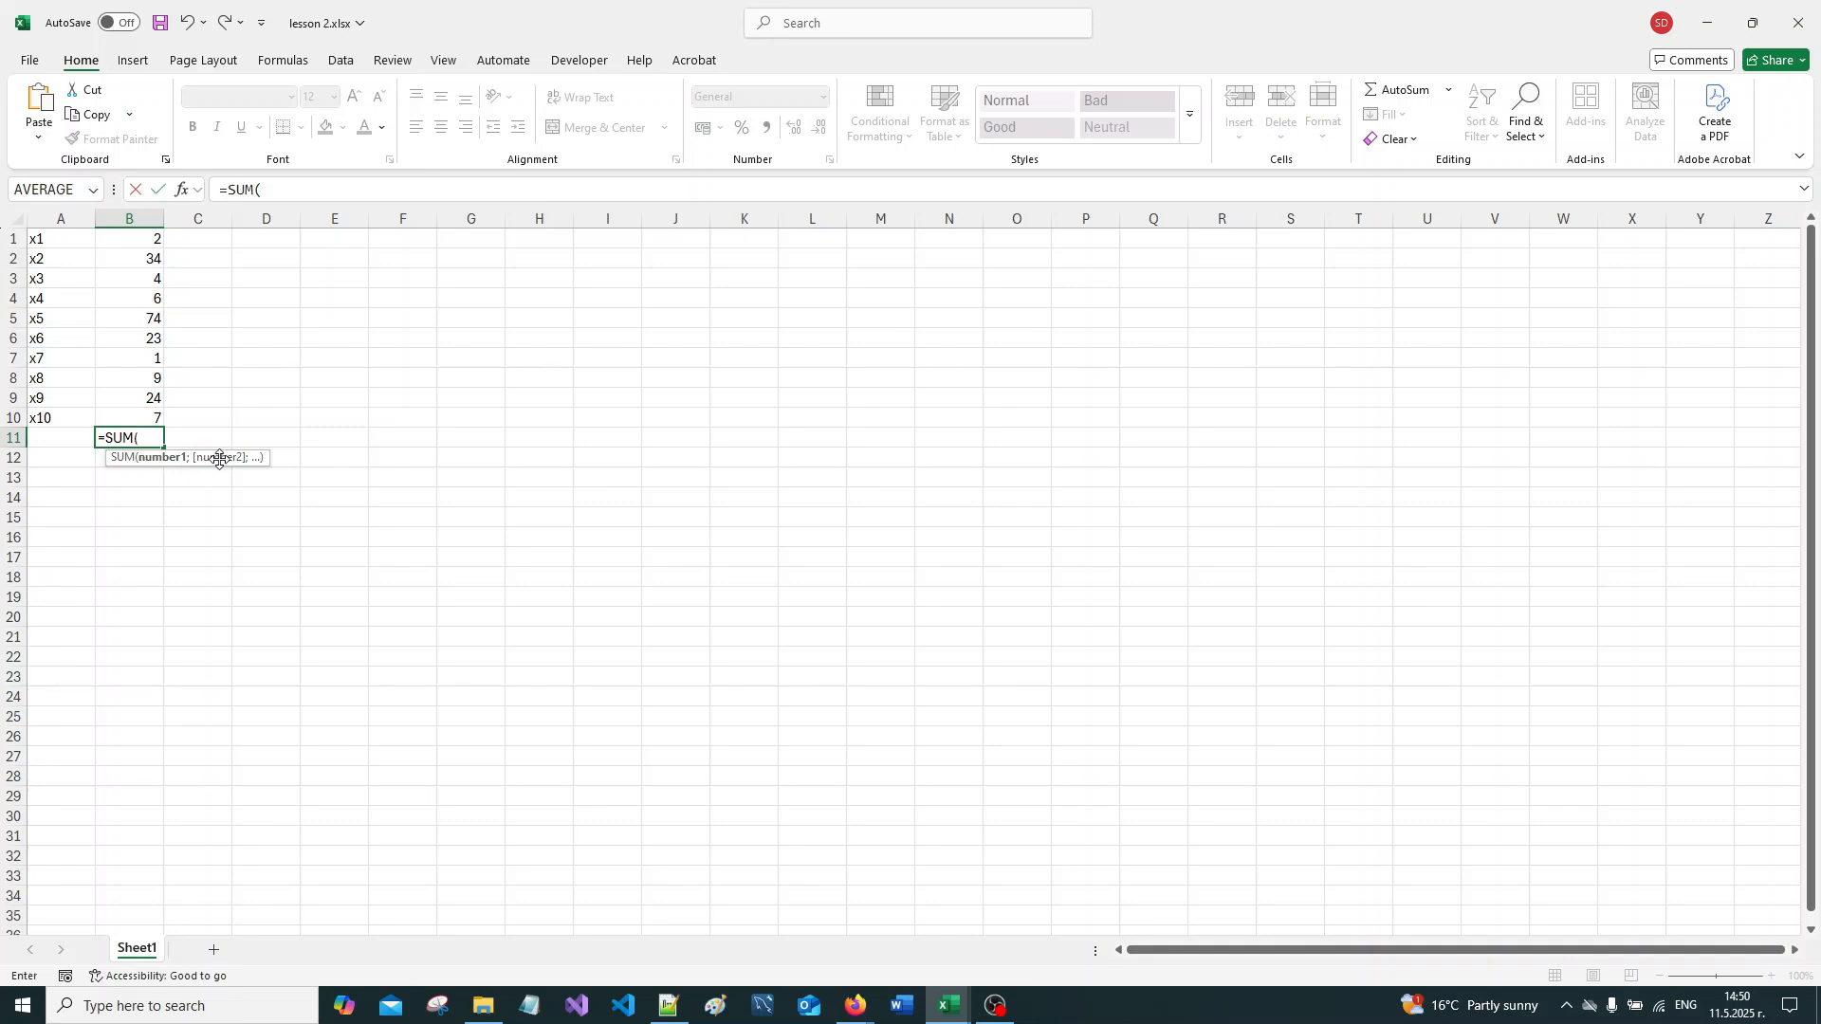
click(145, 236)
drag(145, 236, 137, 415)
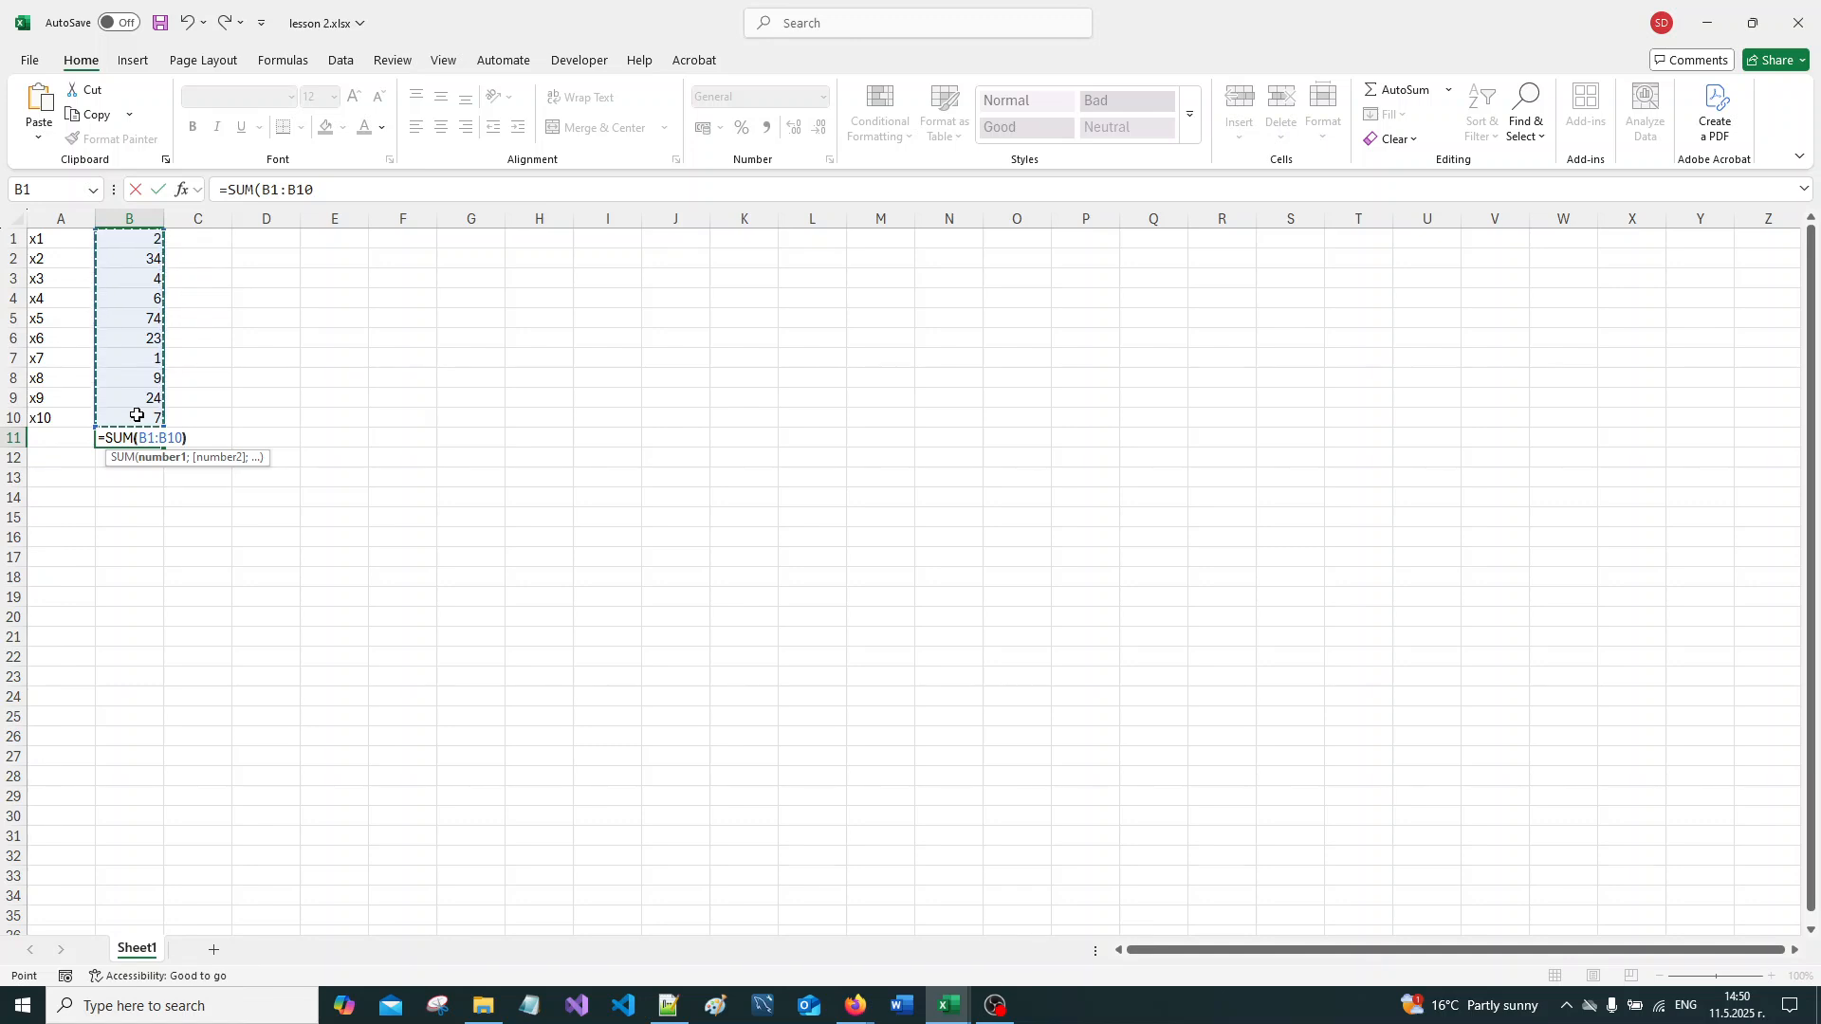
text())
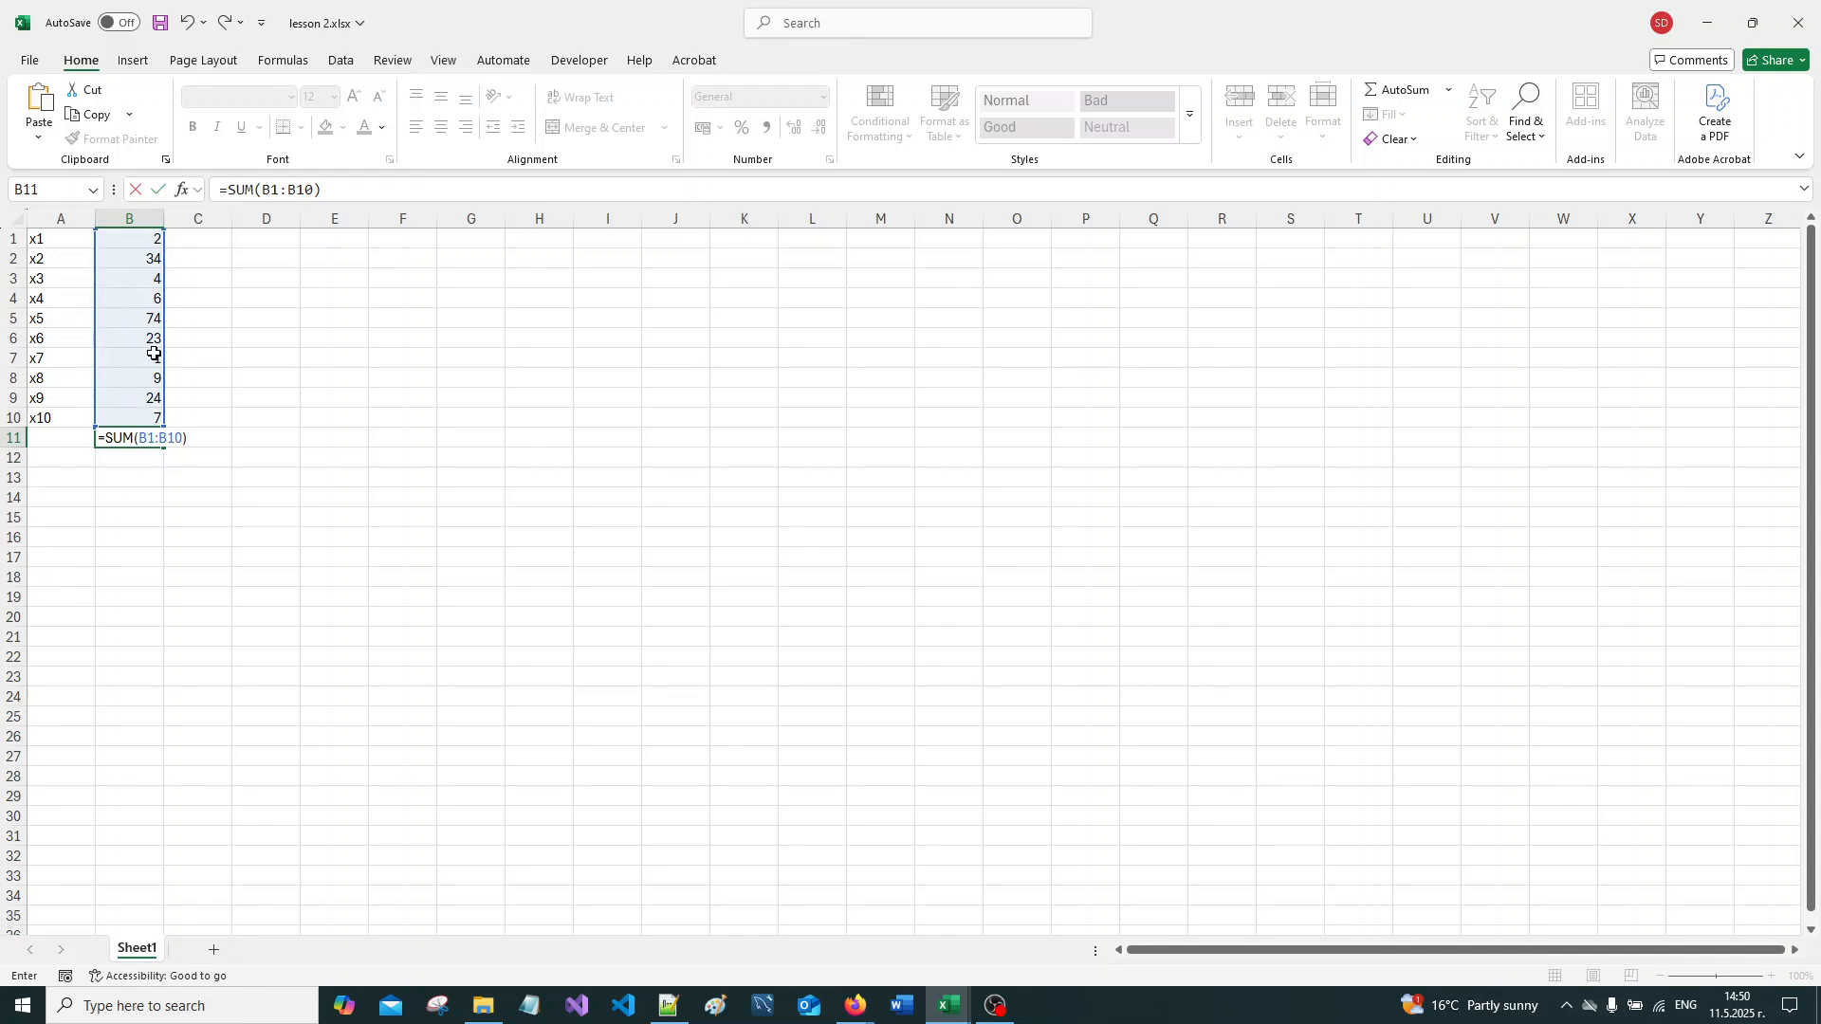
key(Return)
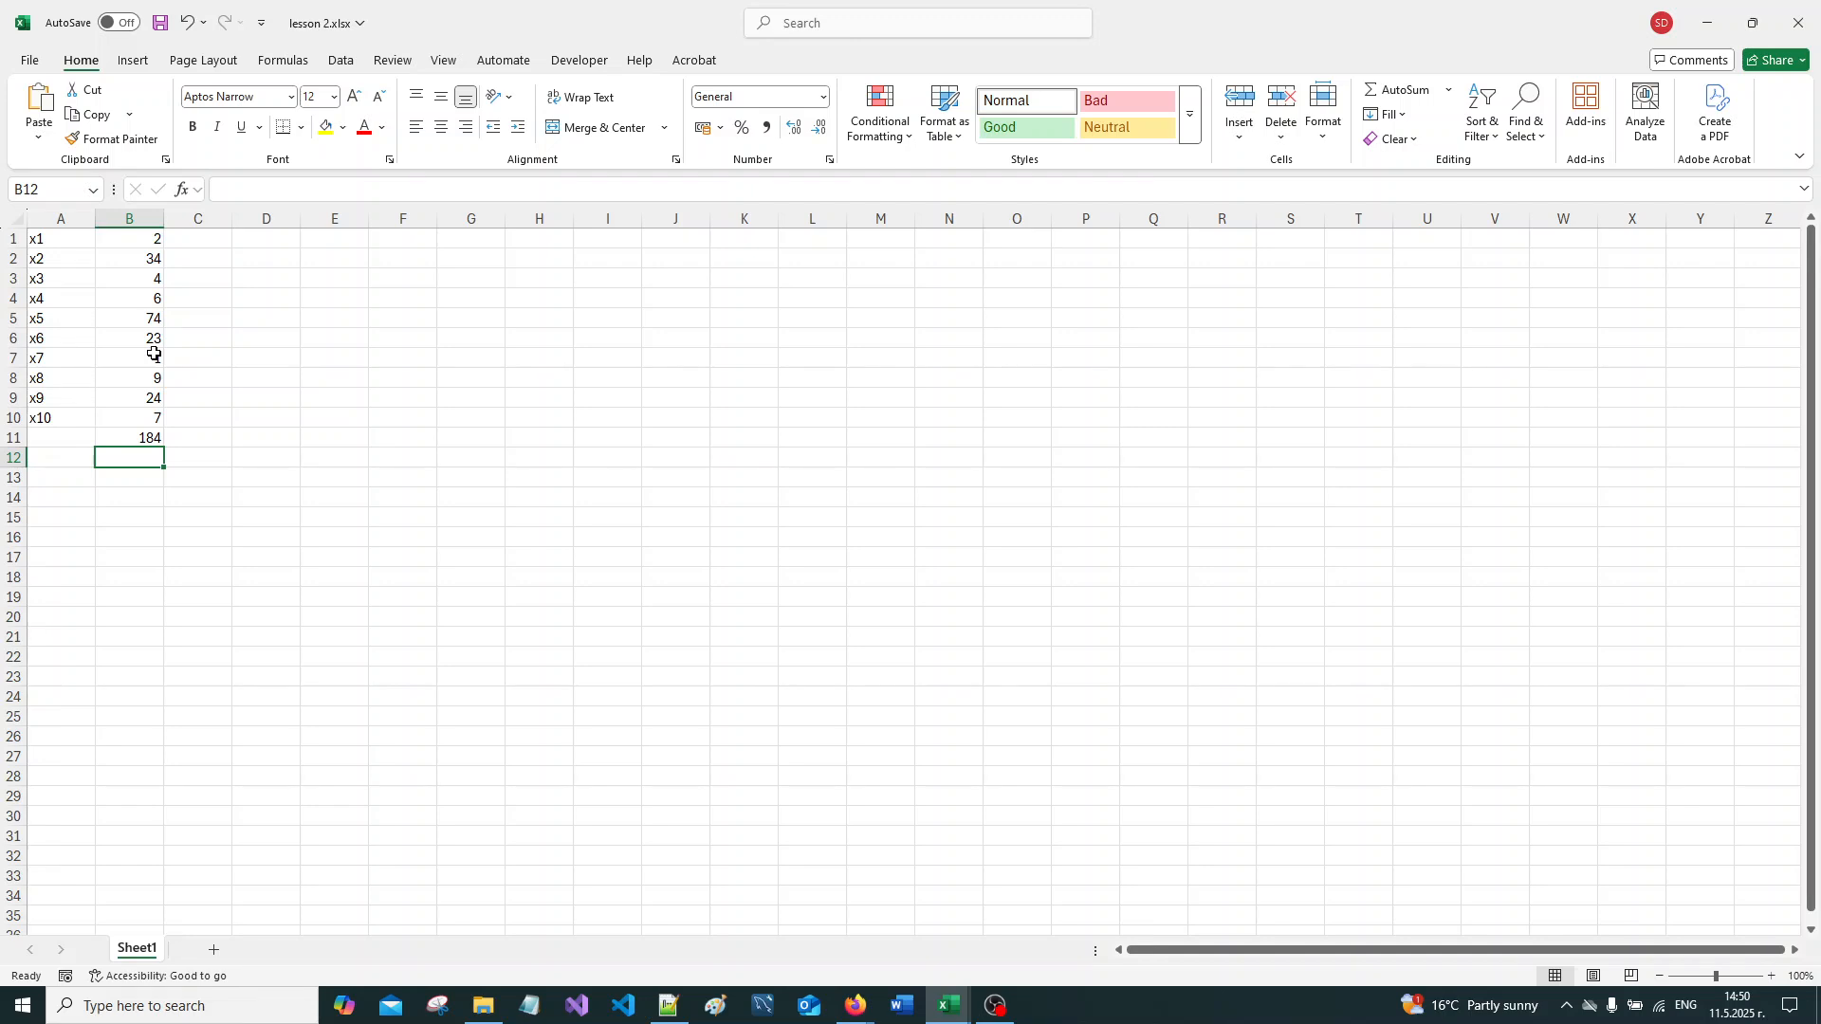
Step: Check the formula in B11 and enter the label "Sum:" in cell A11
click(144, 438)
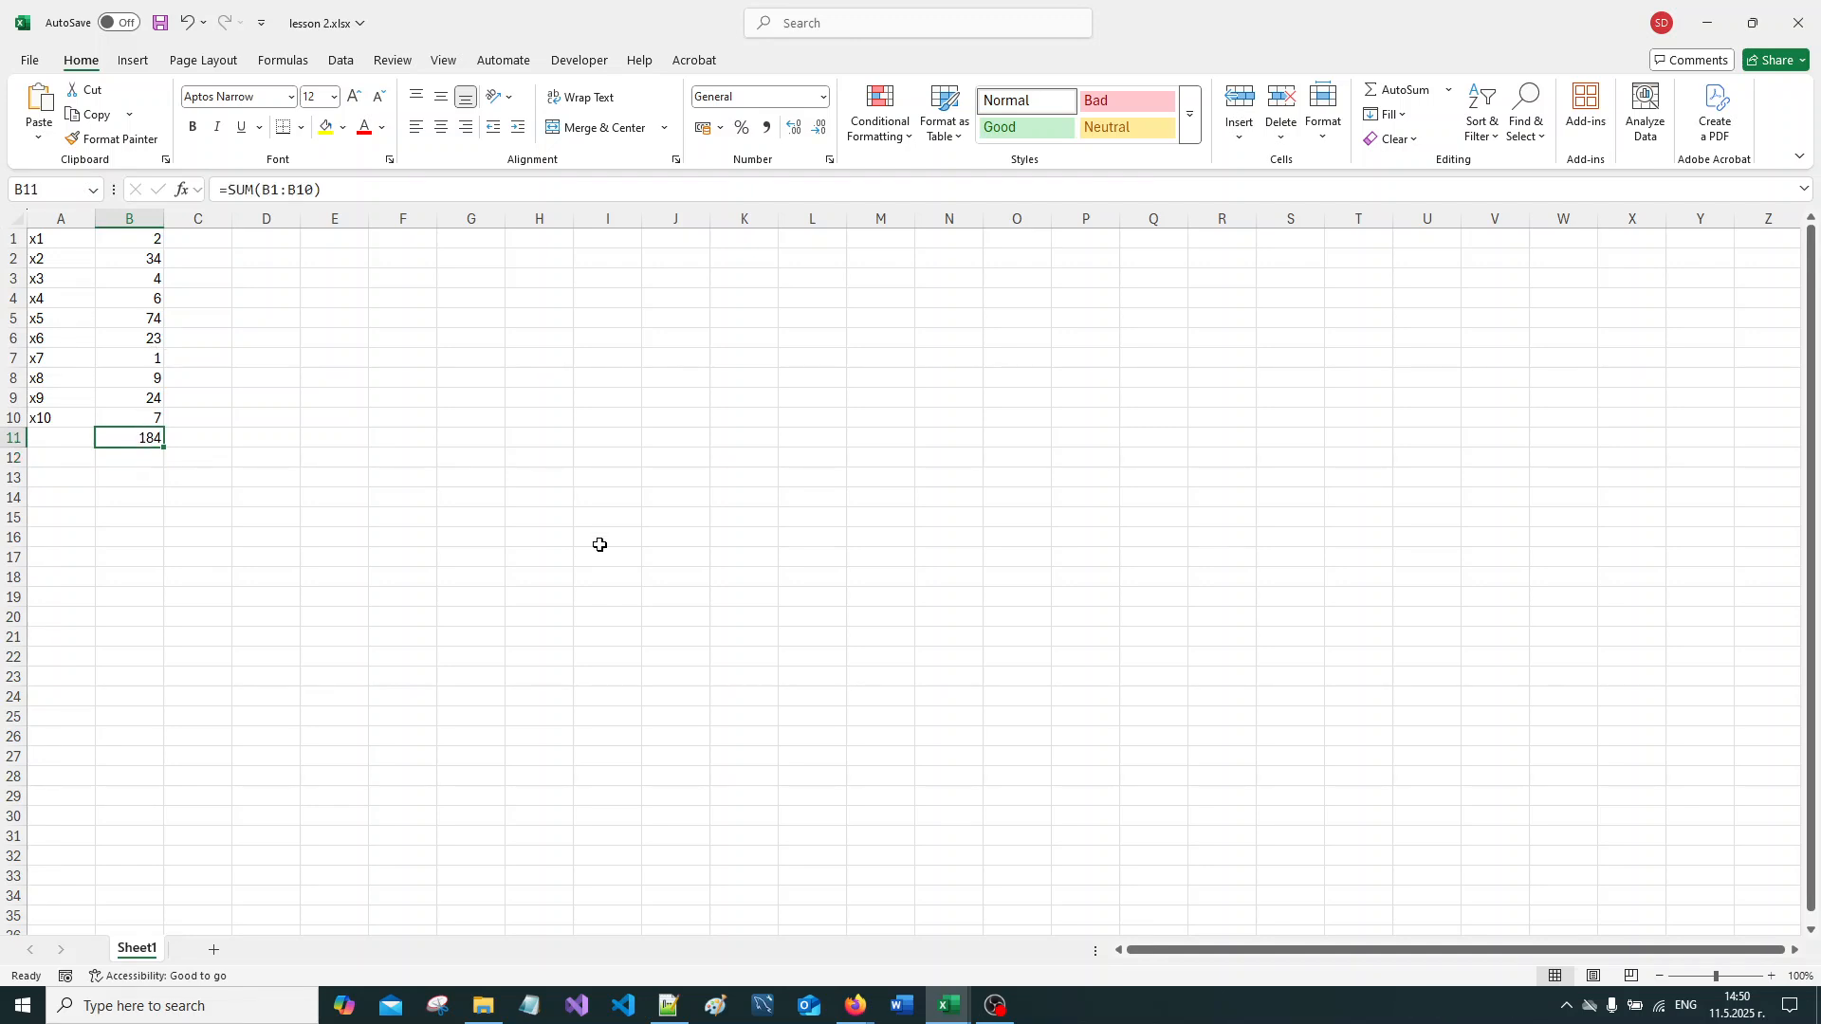
click(17, 437)
click(48, 434)
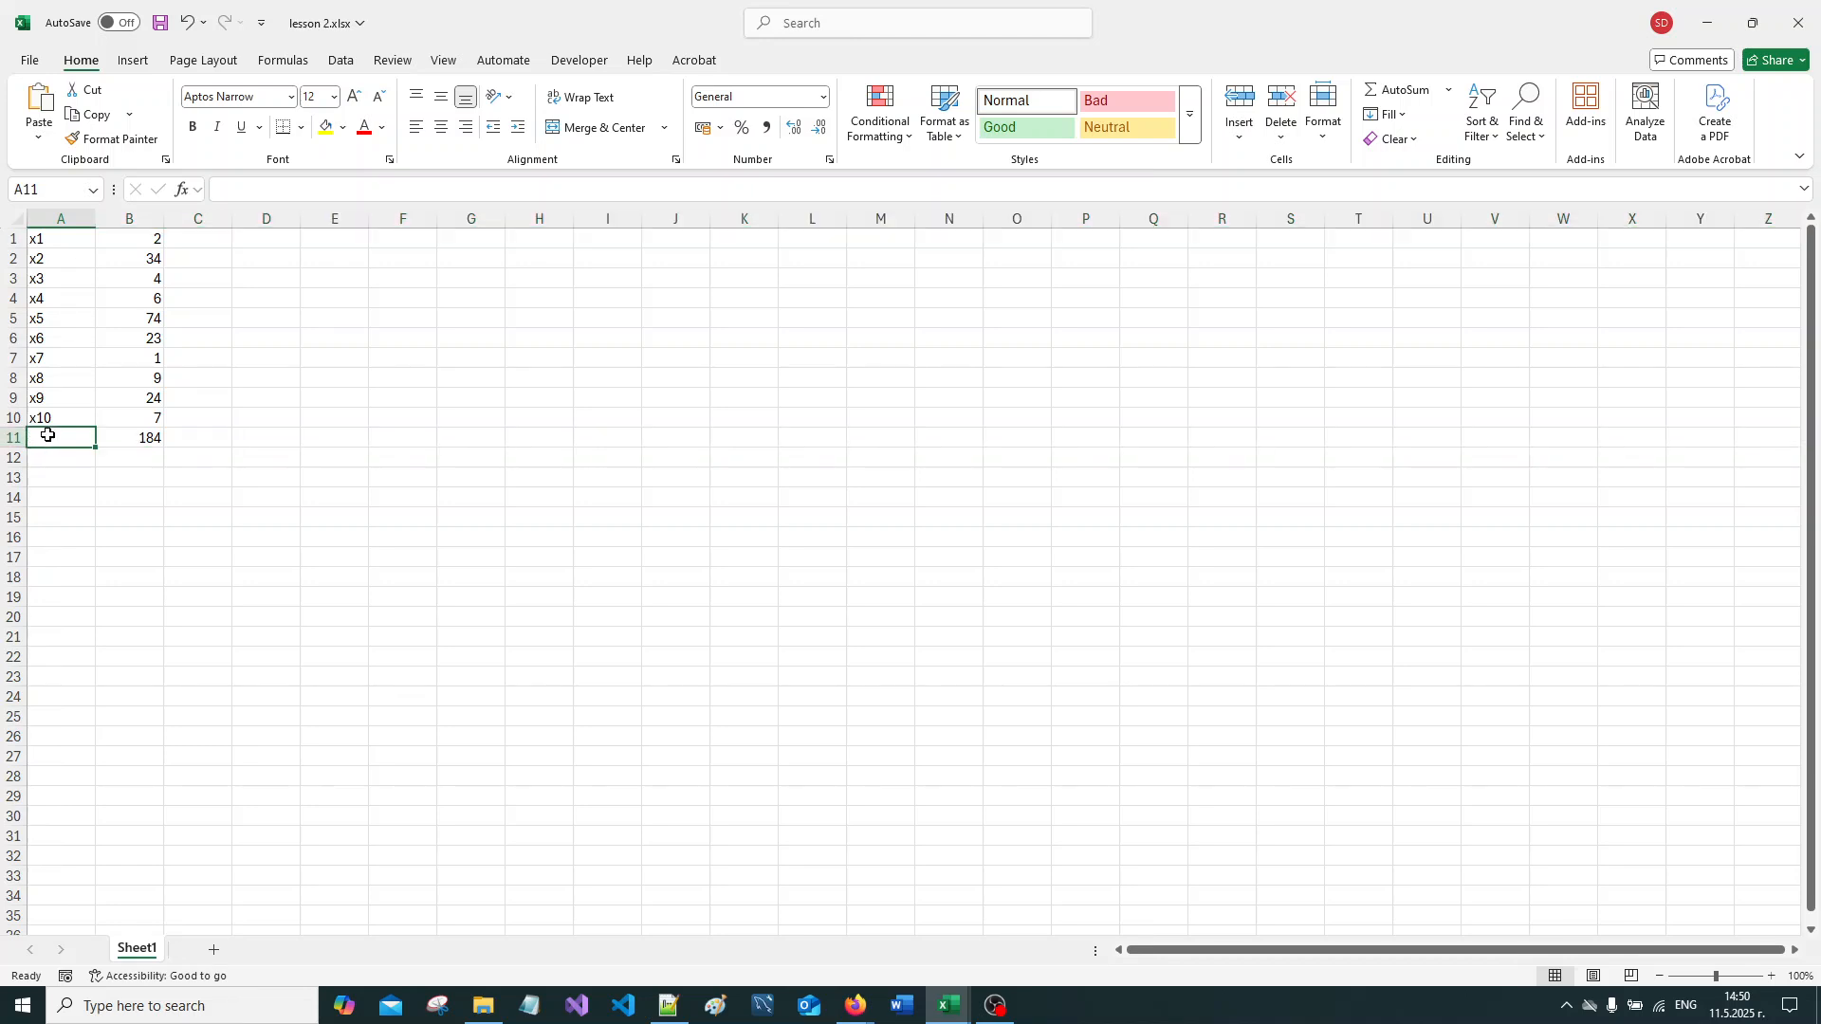
text(Sum:)
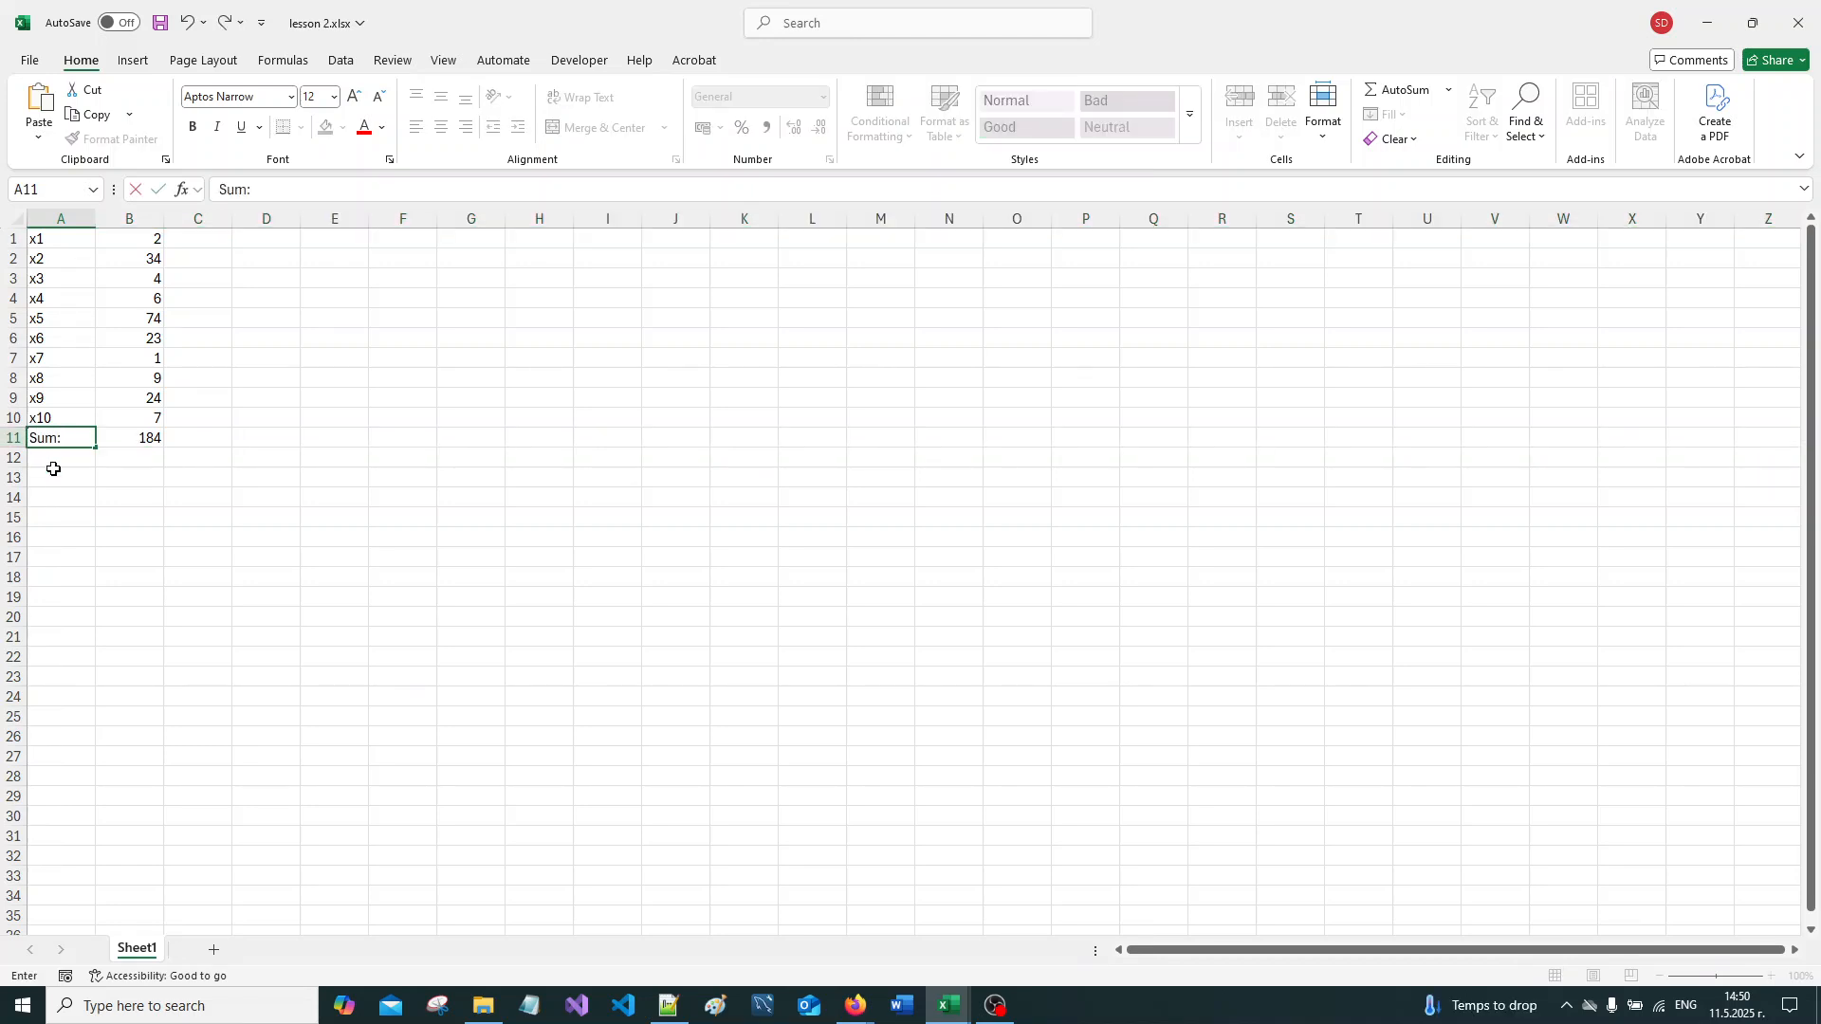
key(Return)
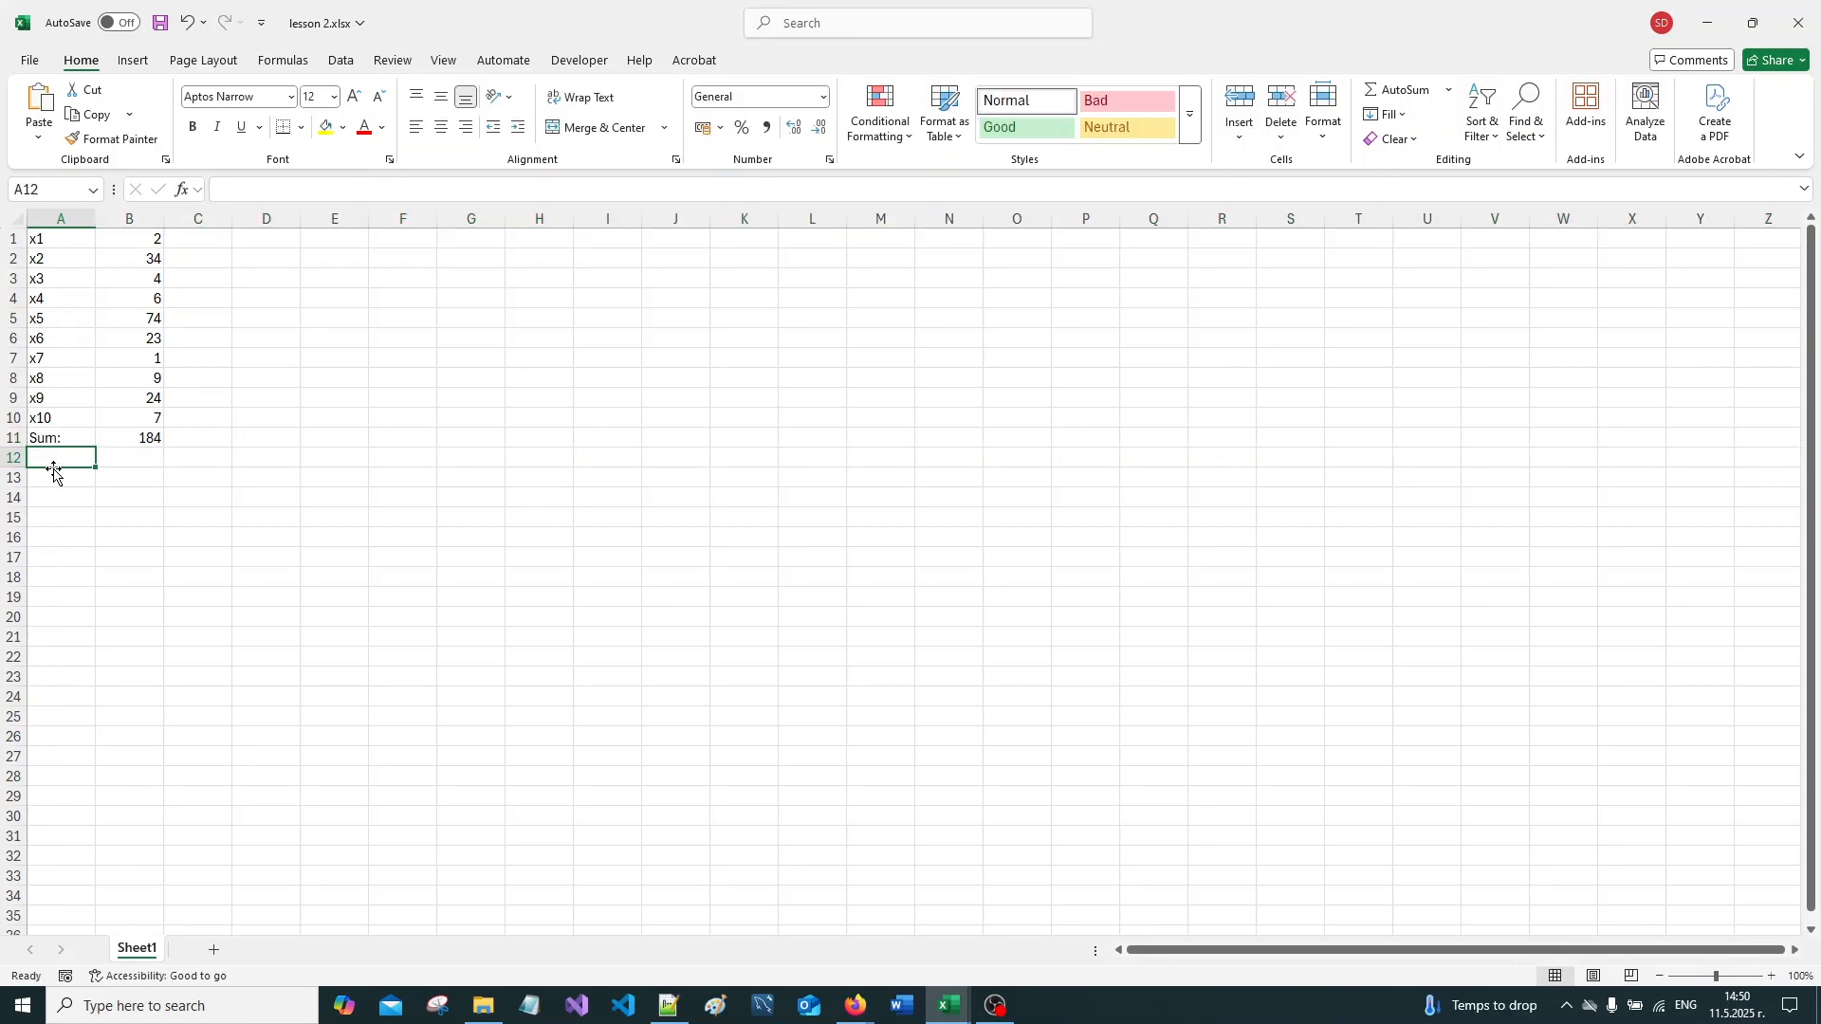
key(Up)
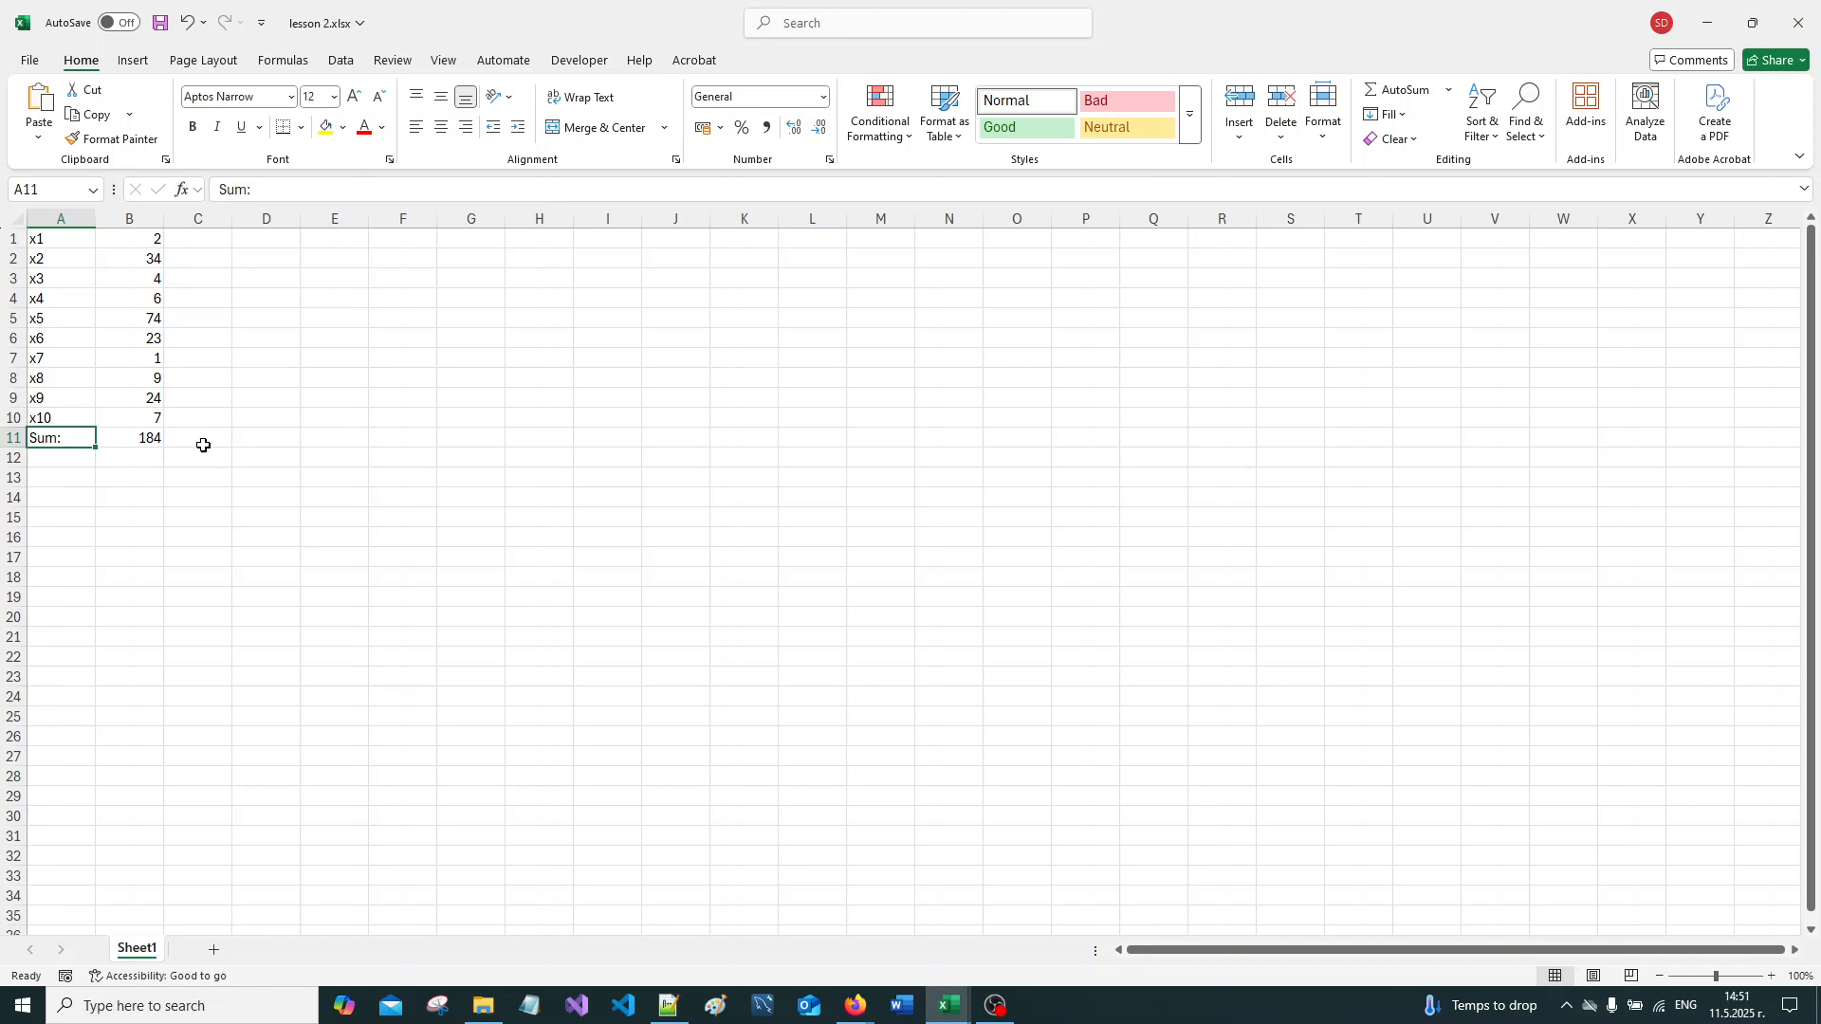
Step: Clear the formula from B11 and open the Insert Function dialog for that cell
click(134, 441)
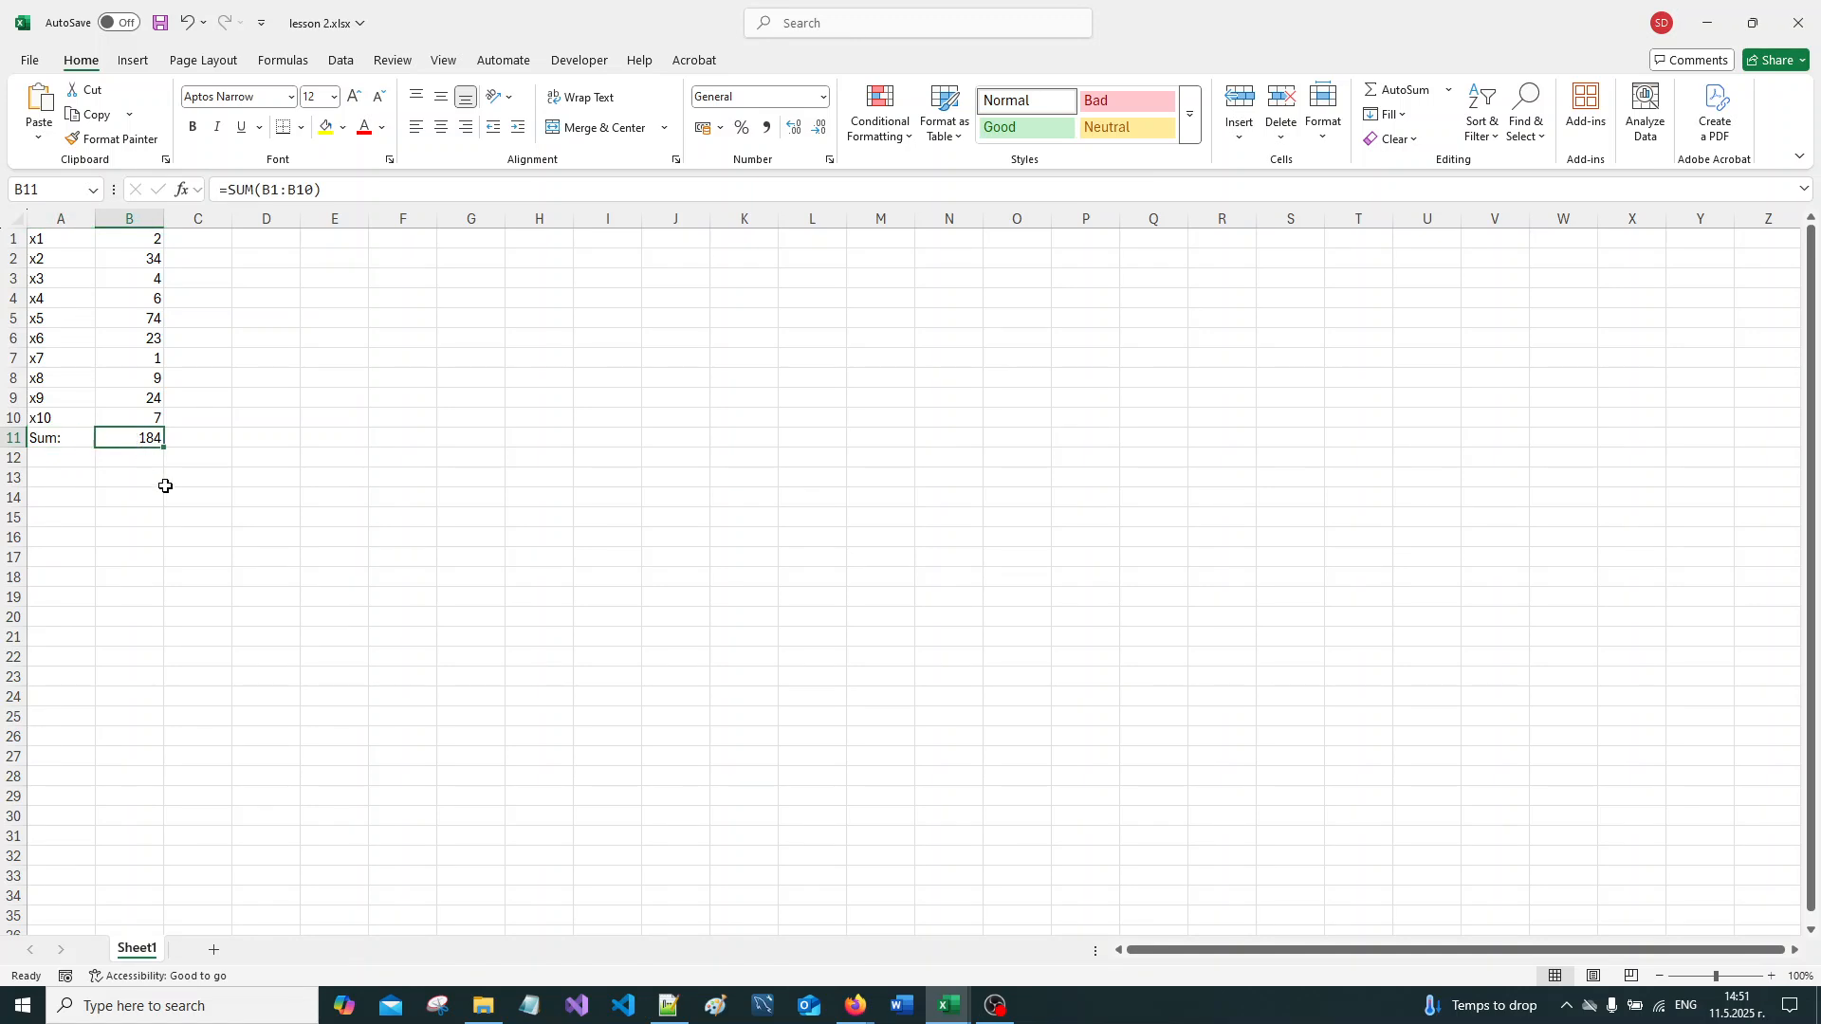
key(Delete)
click(133, 61)
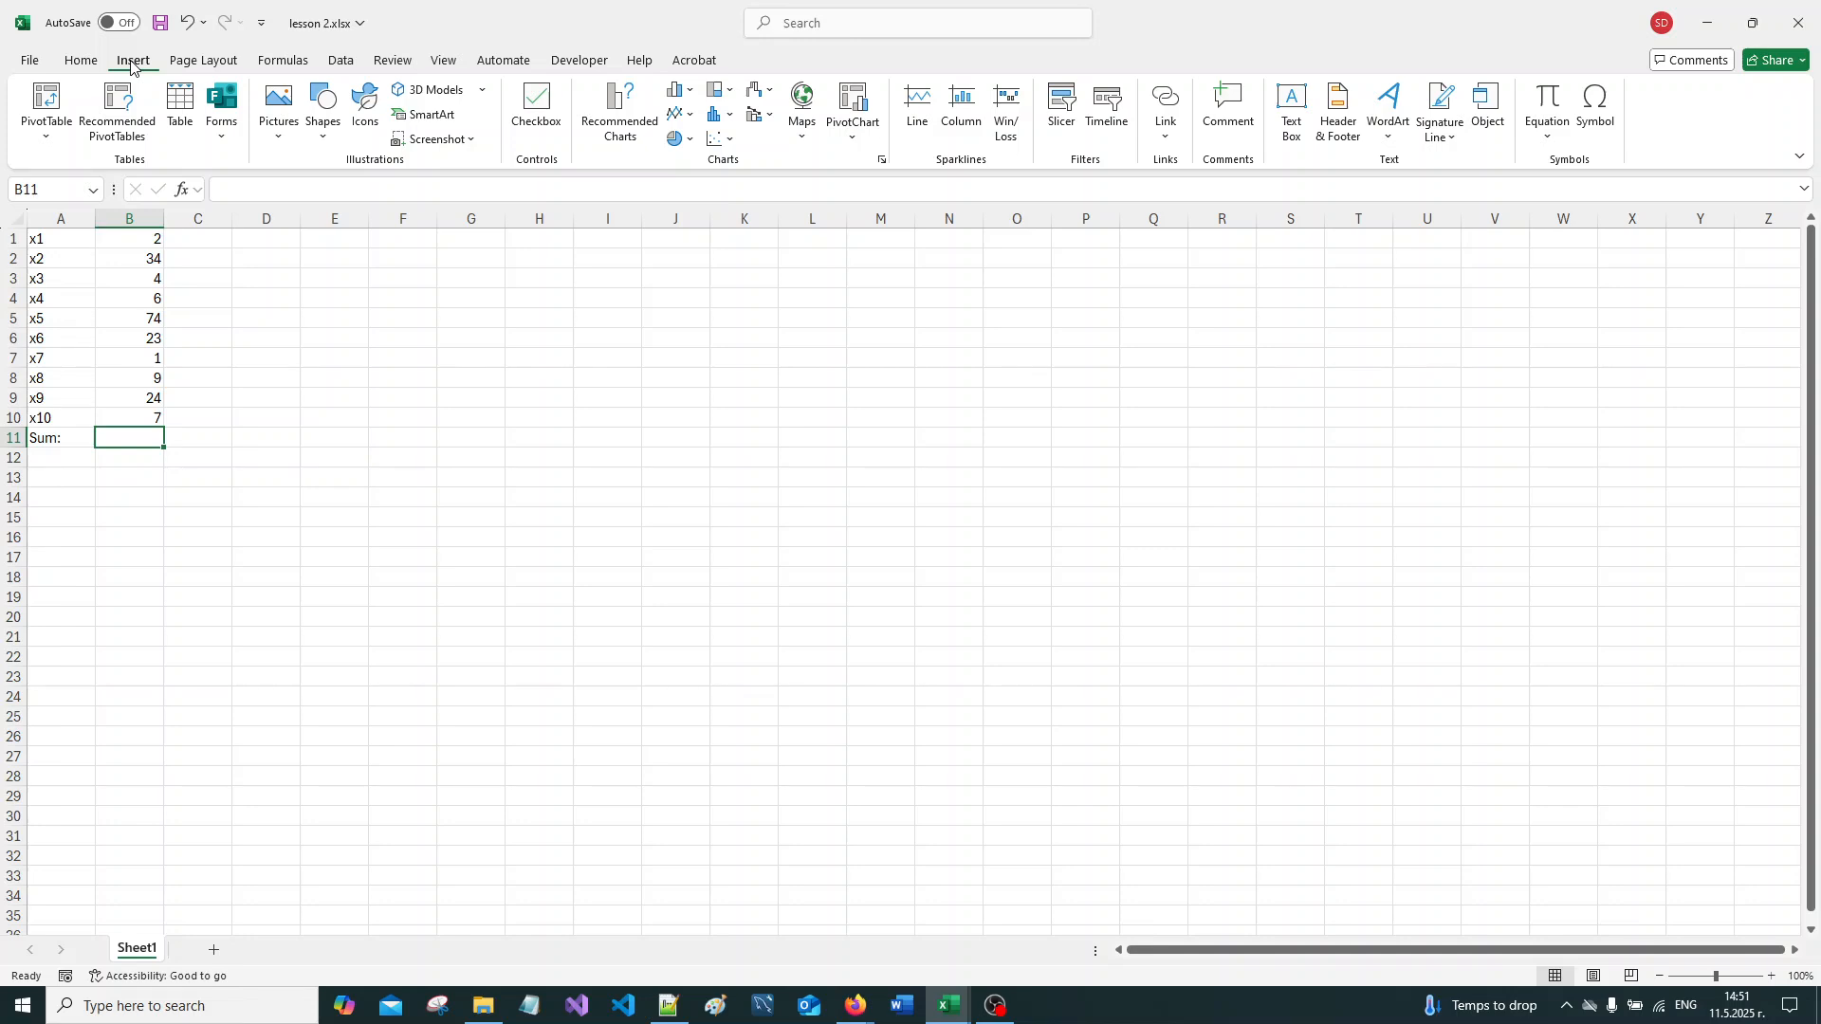
click(265, 64)
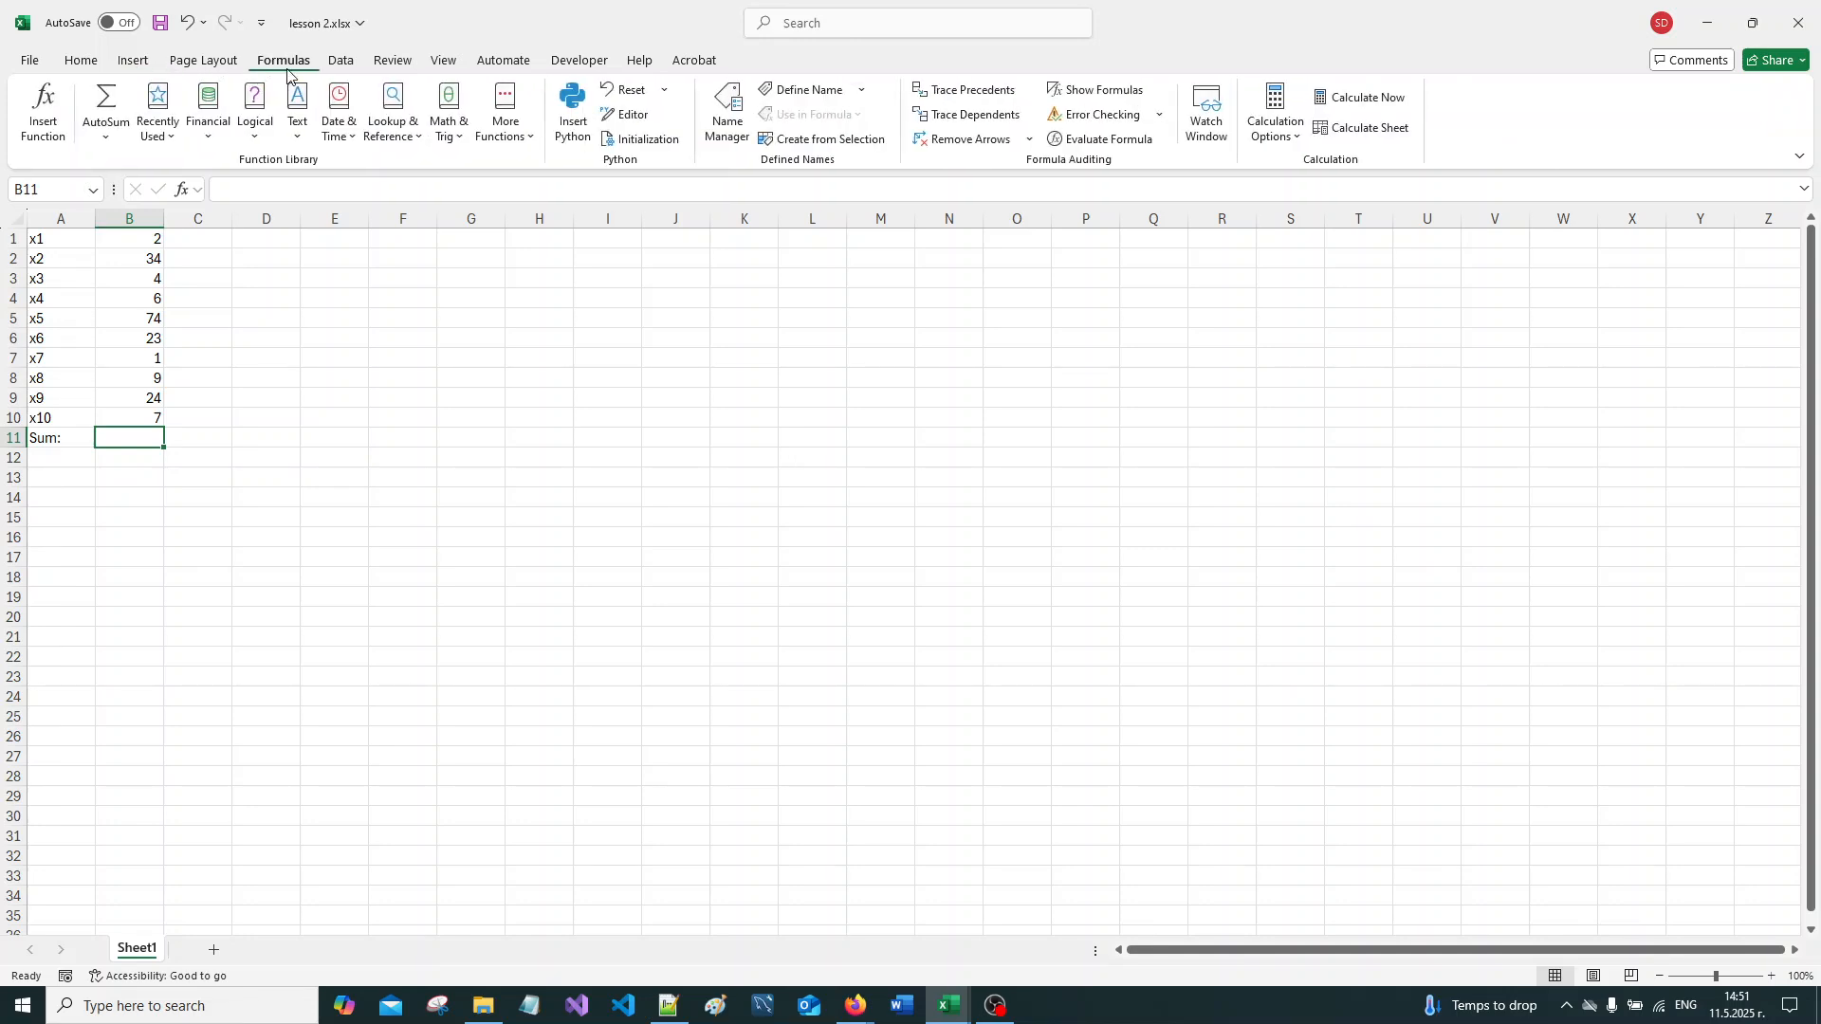
click(52, 144)
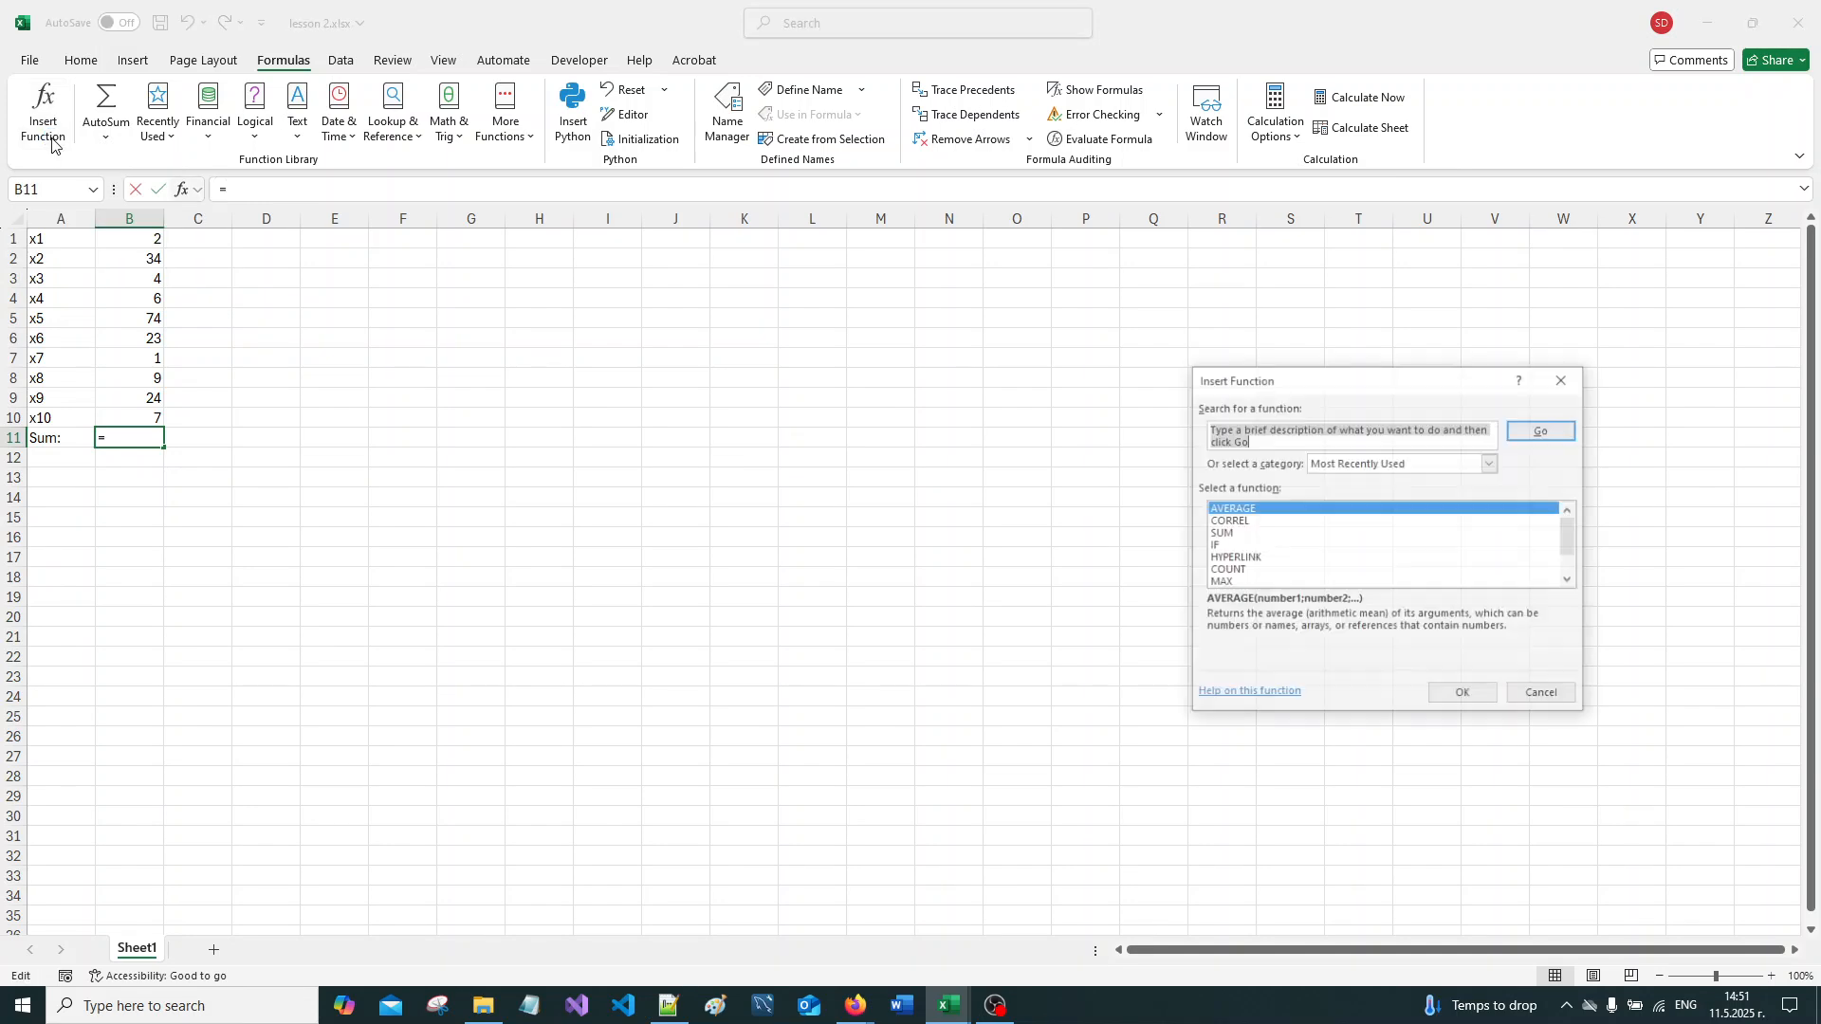
drag(1381, 385, 774, 389)
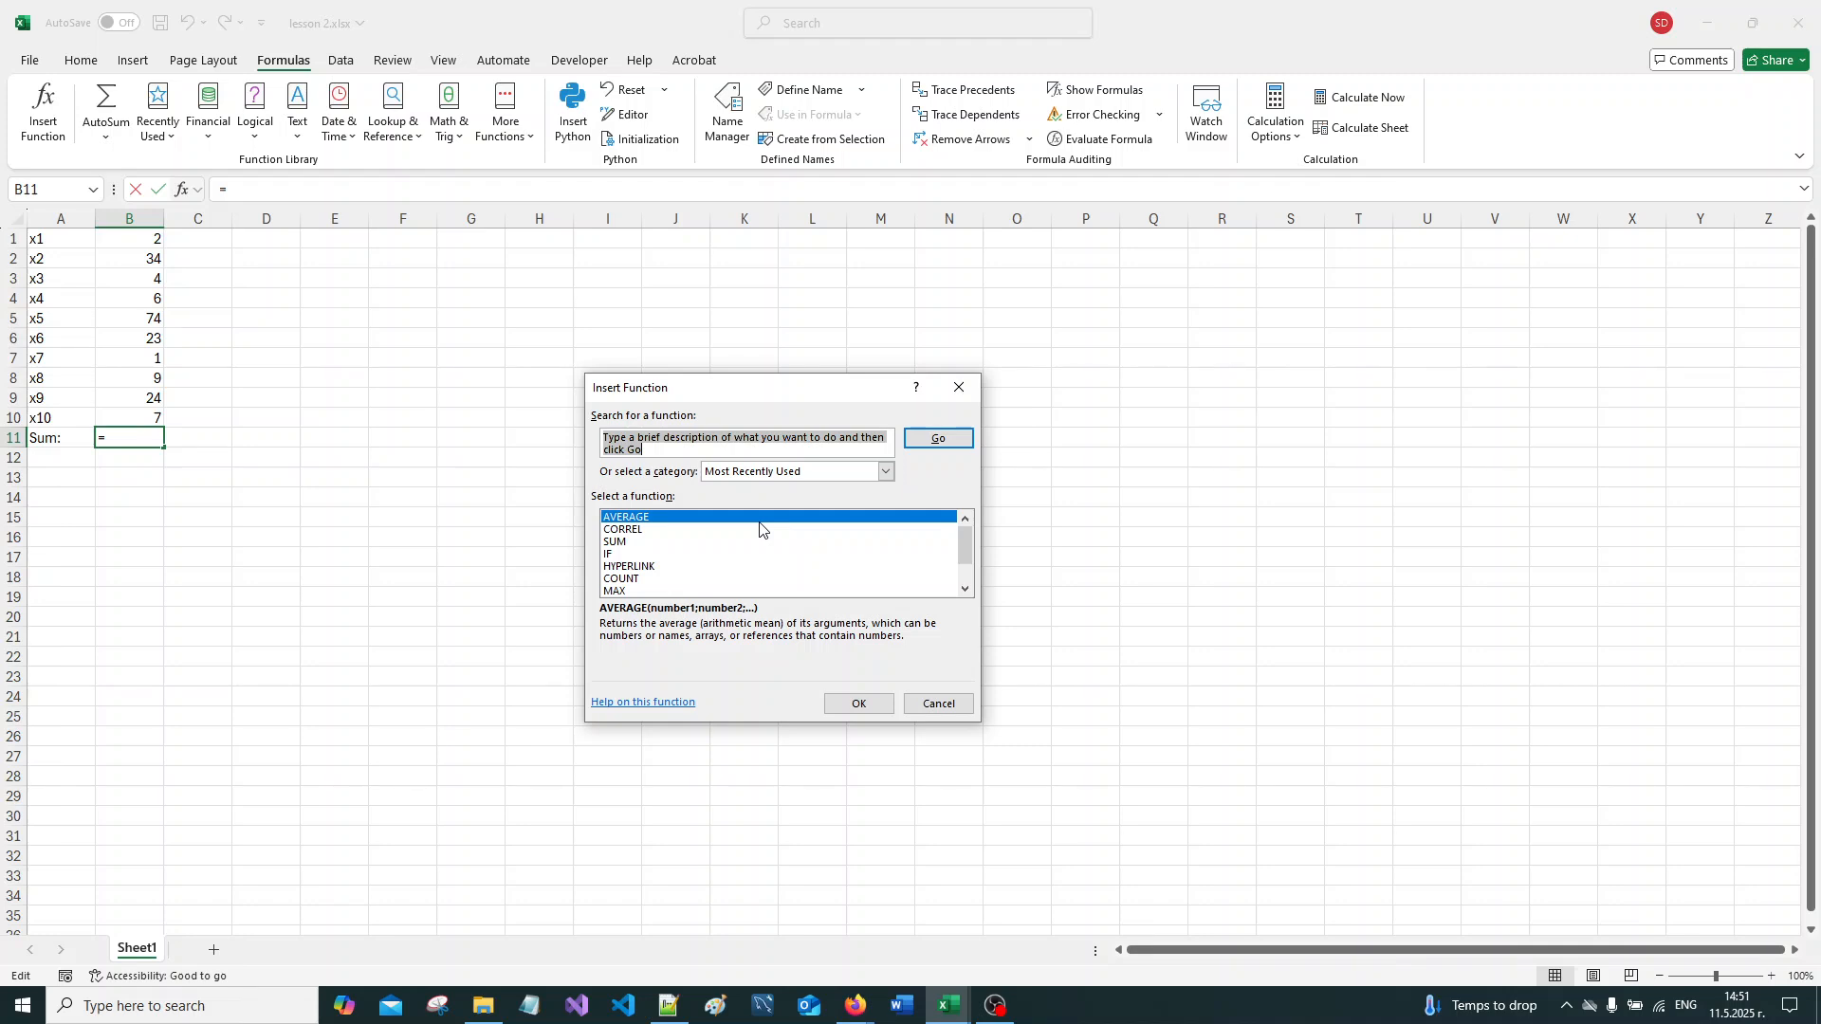
Step: Switch the Insert Function dialog to the Math & Trig category and search for the SUM function
click(805, 470)
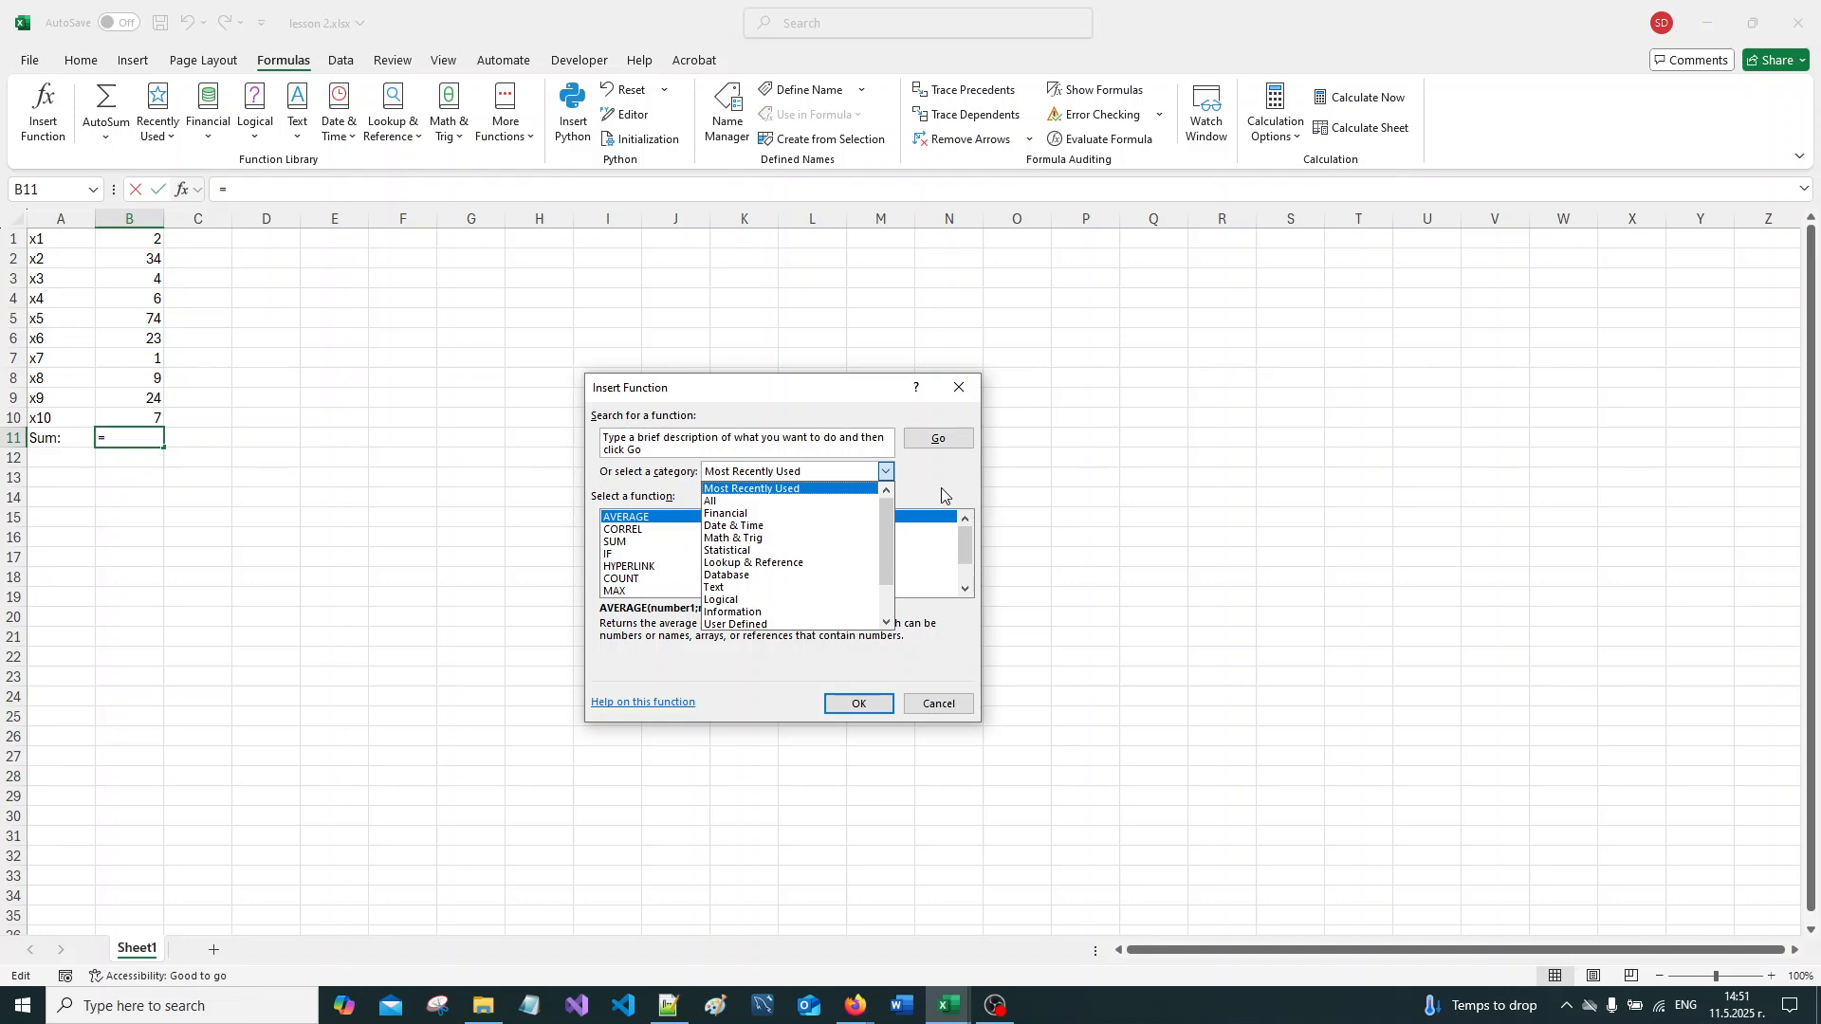
click(721, 541)
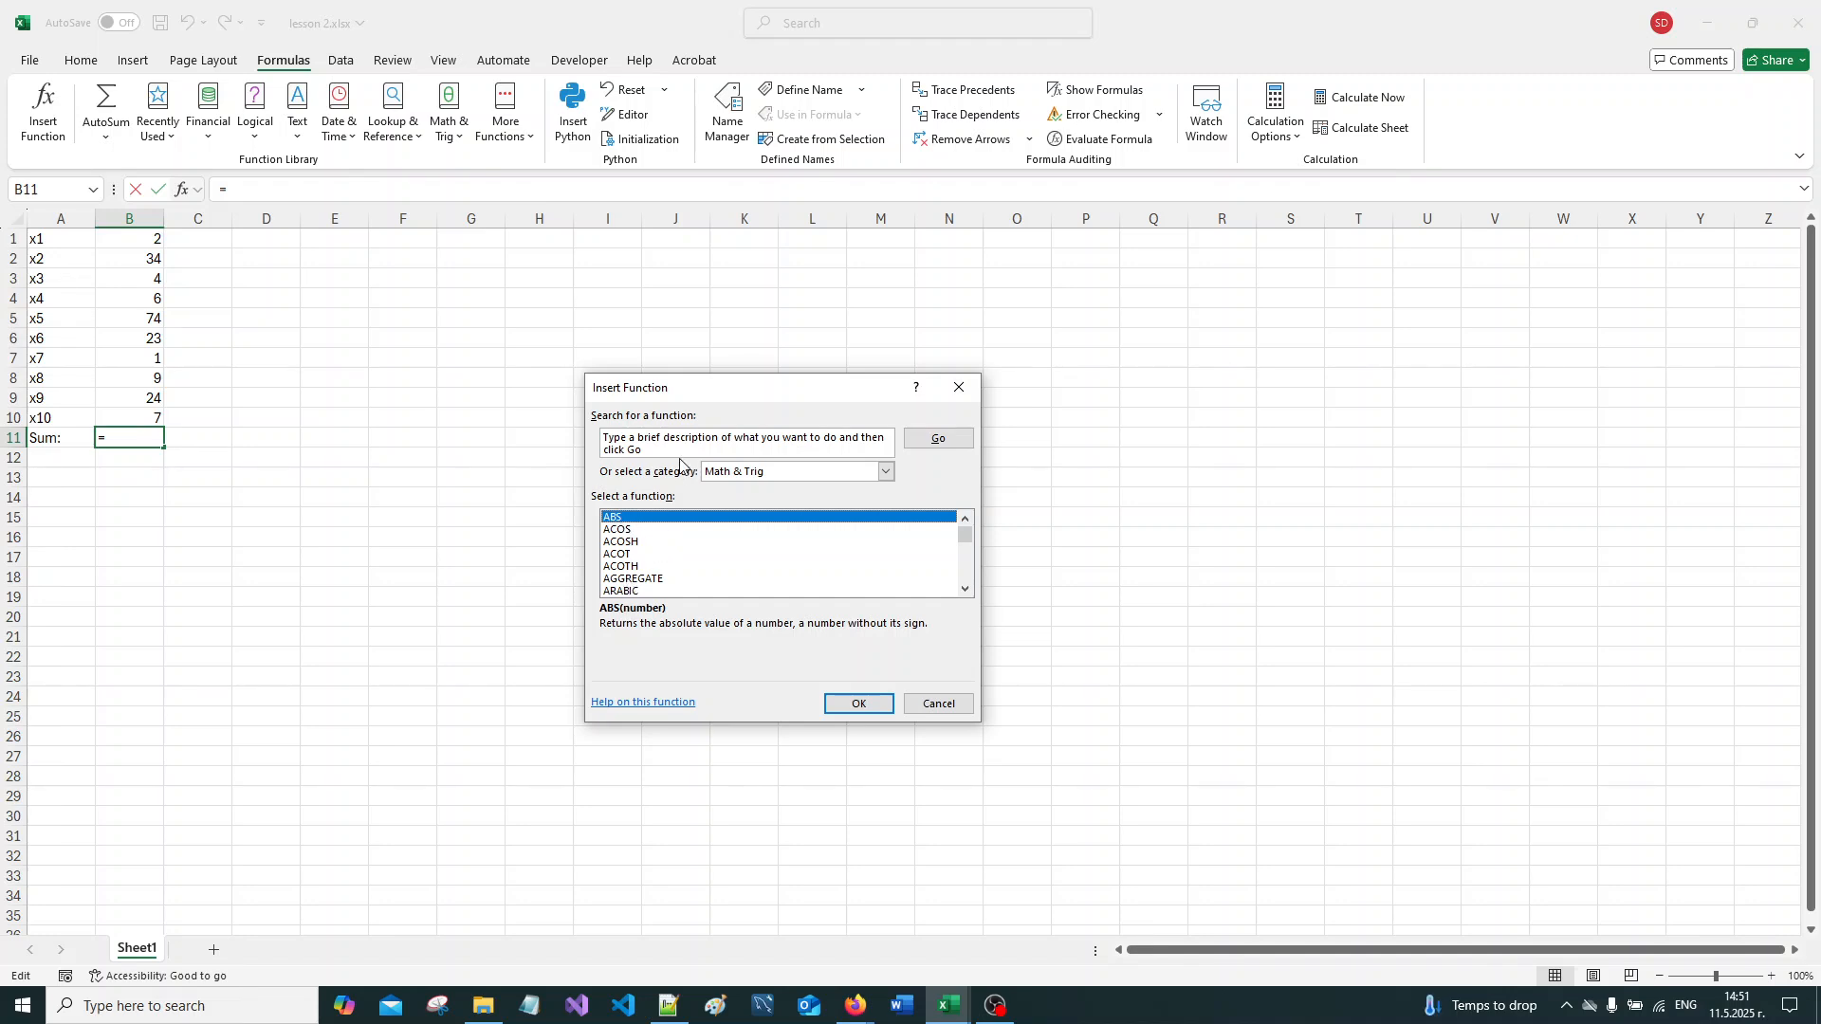
key(alt+s)
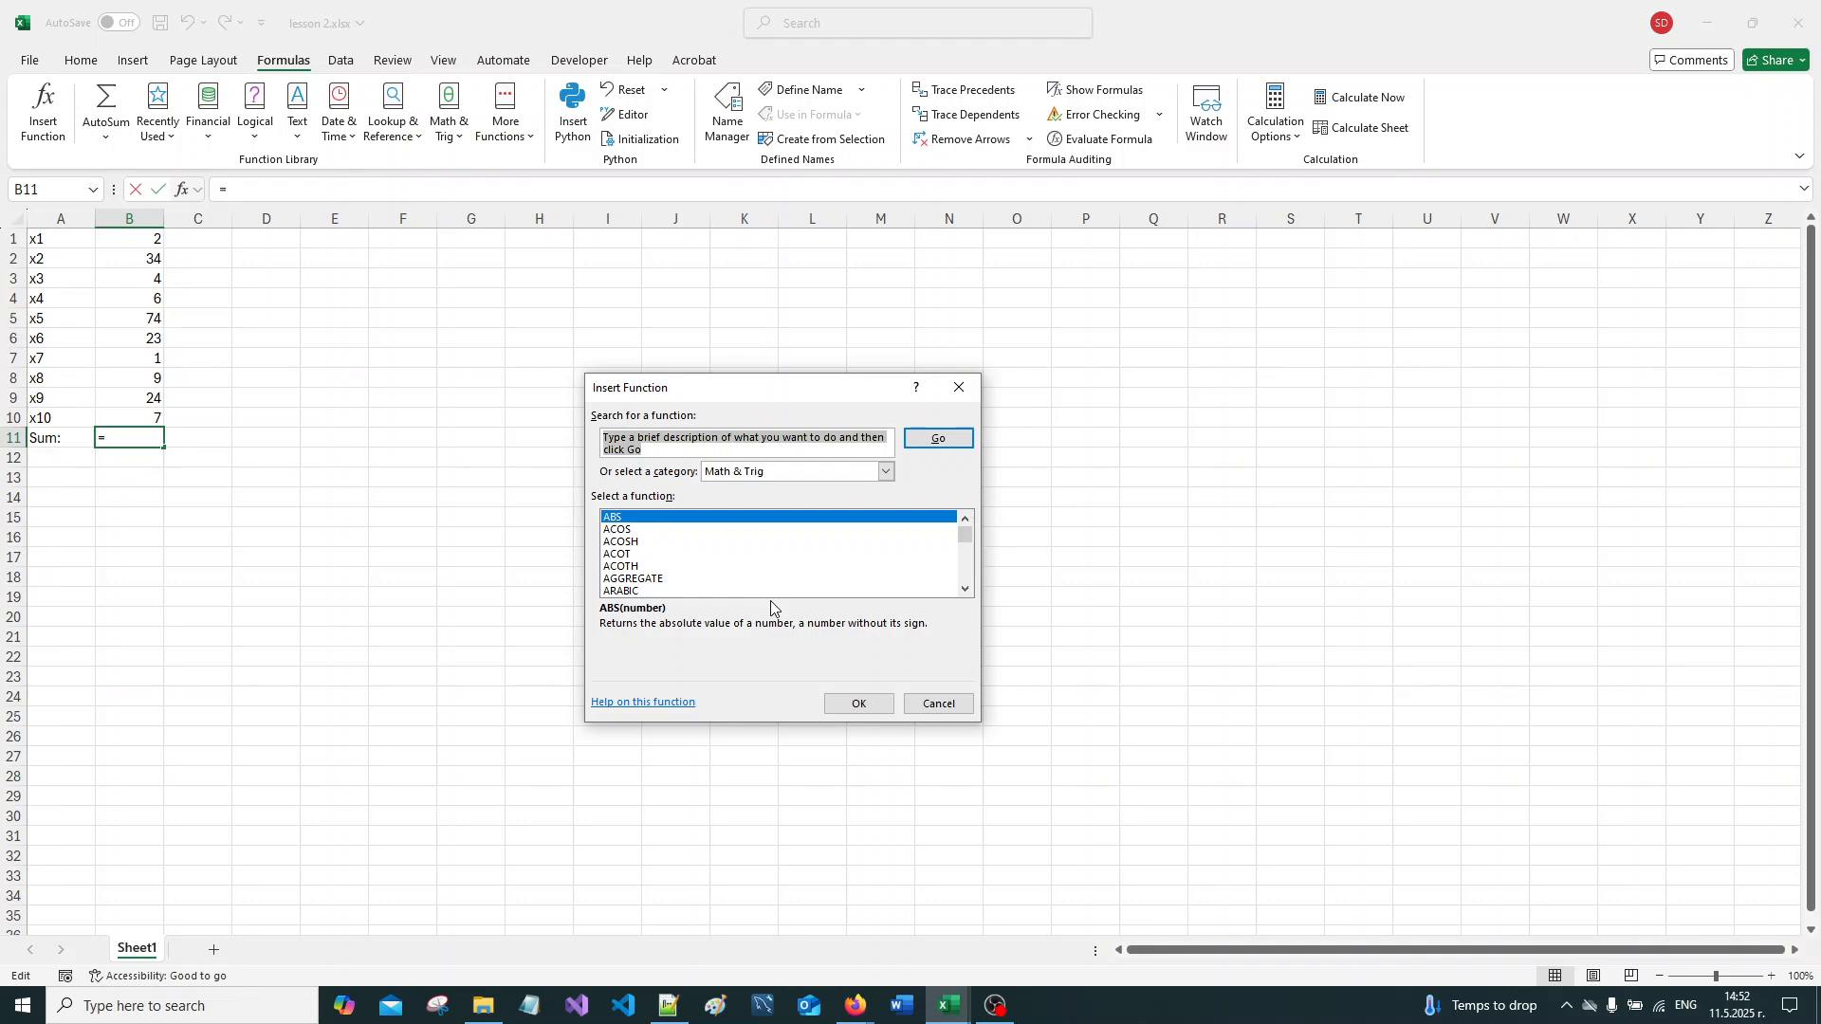
text(SUM)
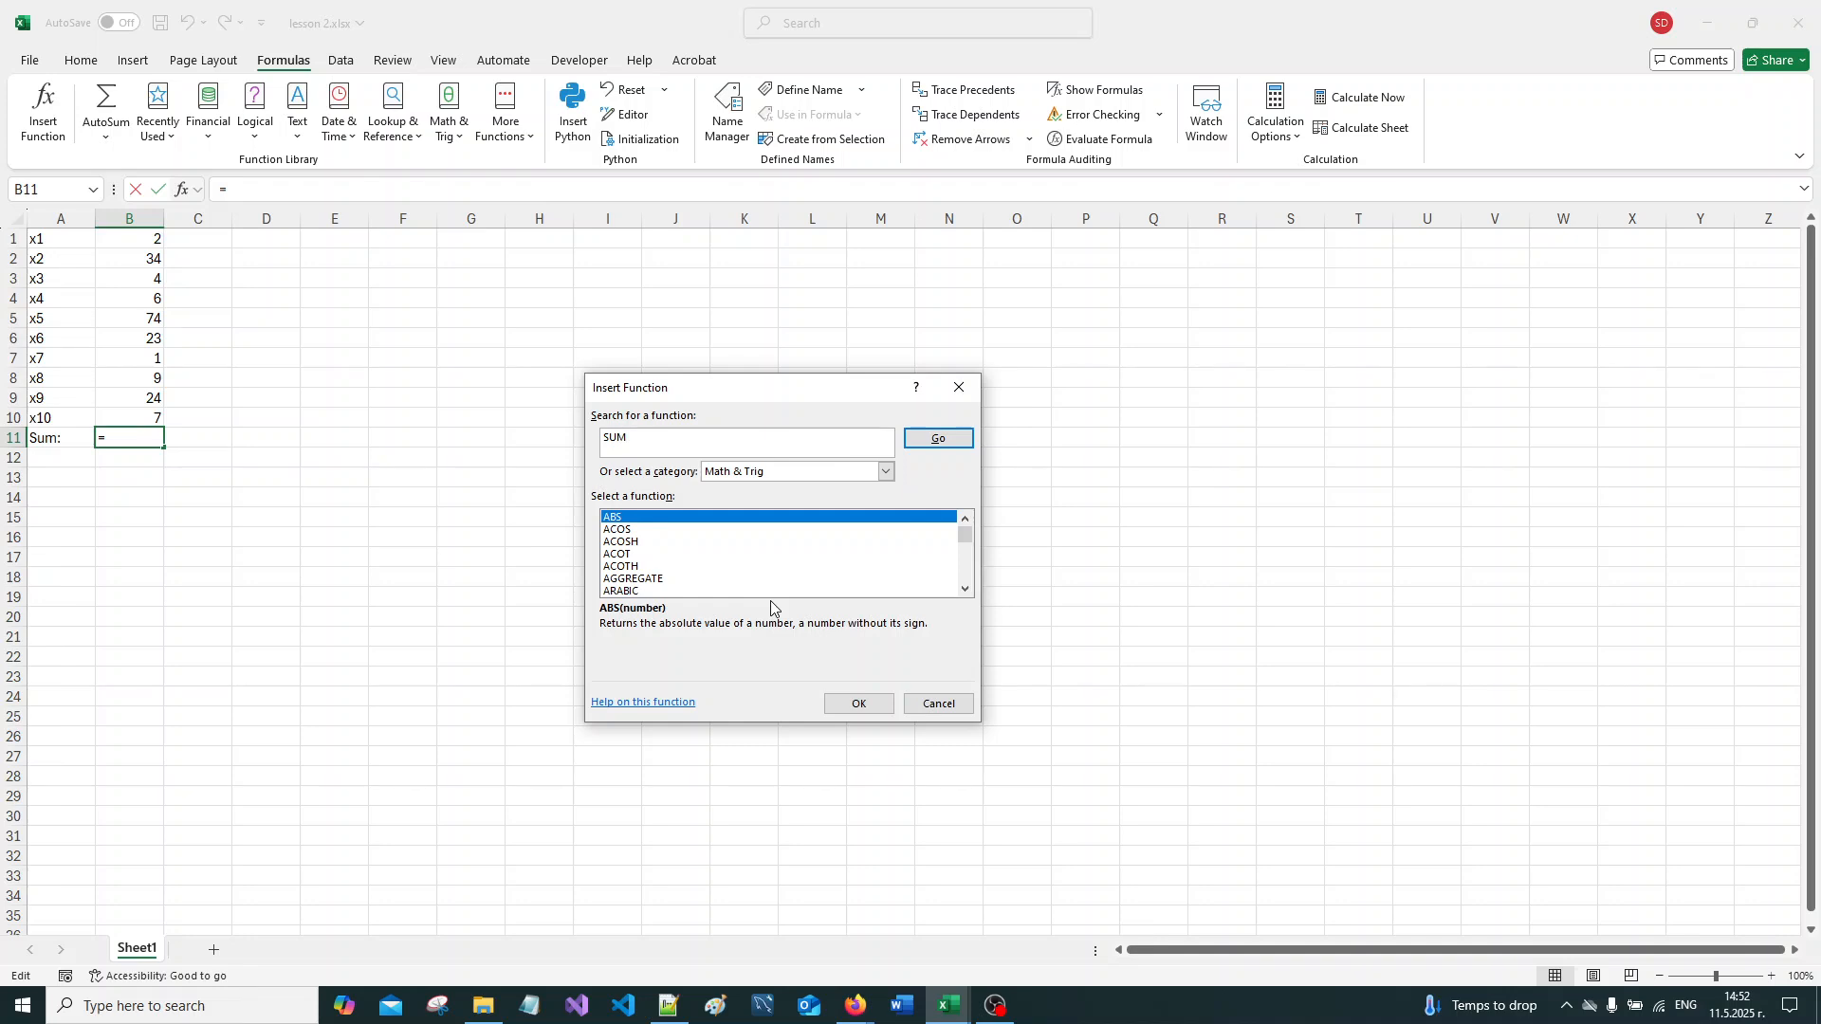
click(936, 442)
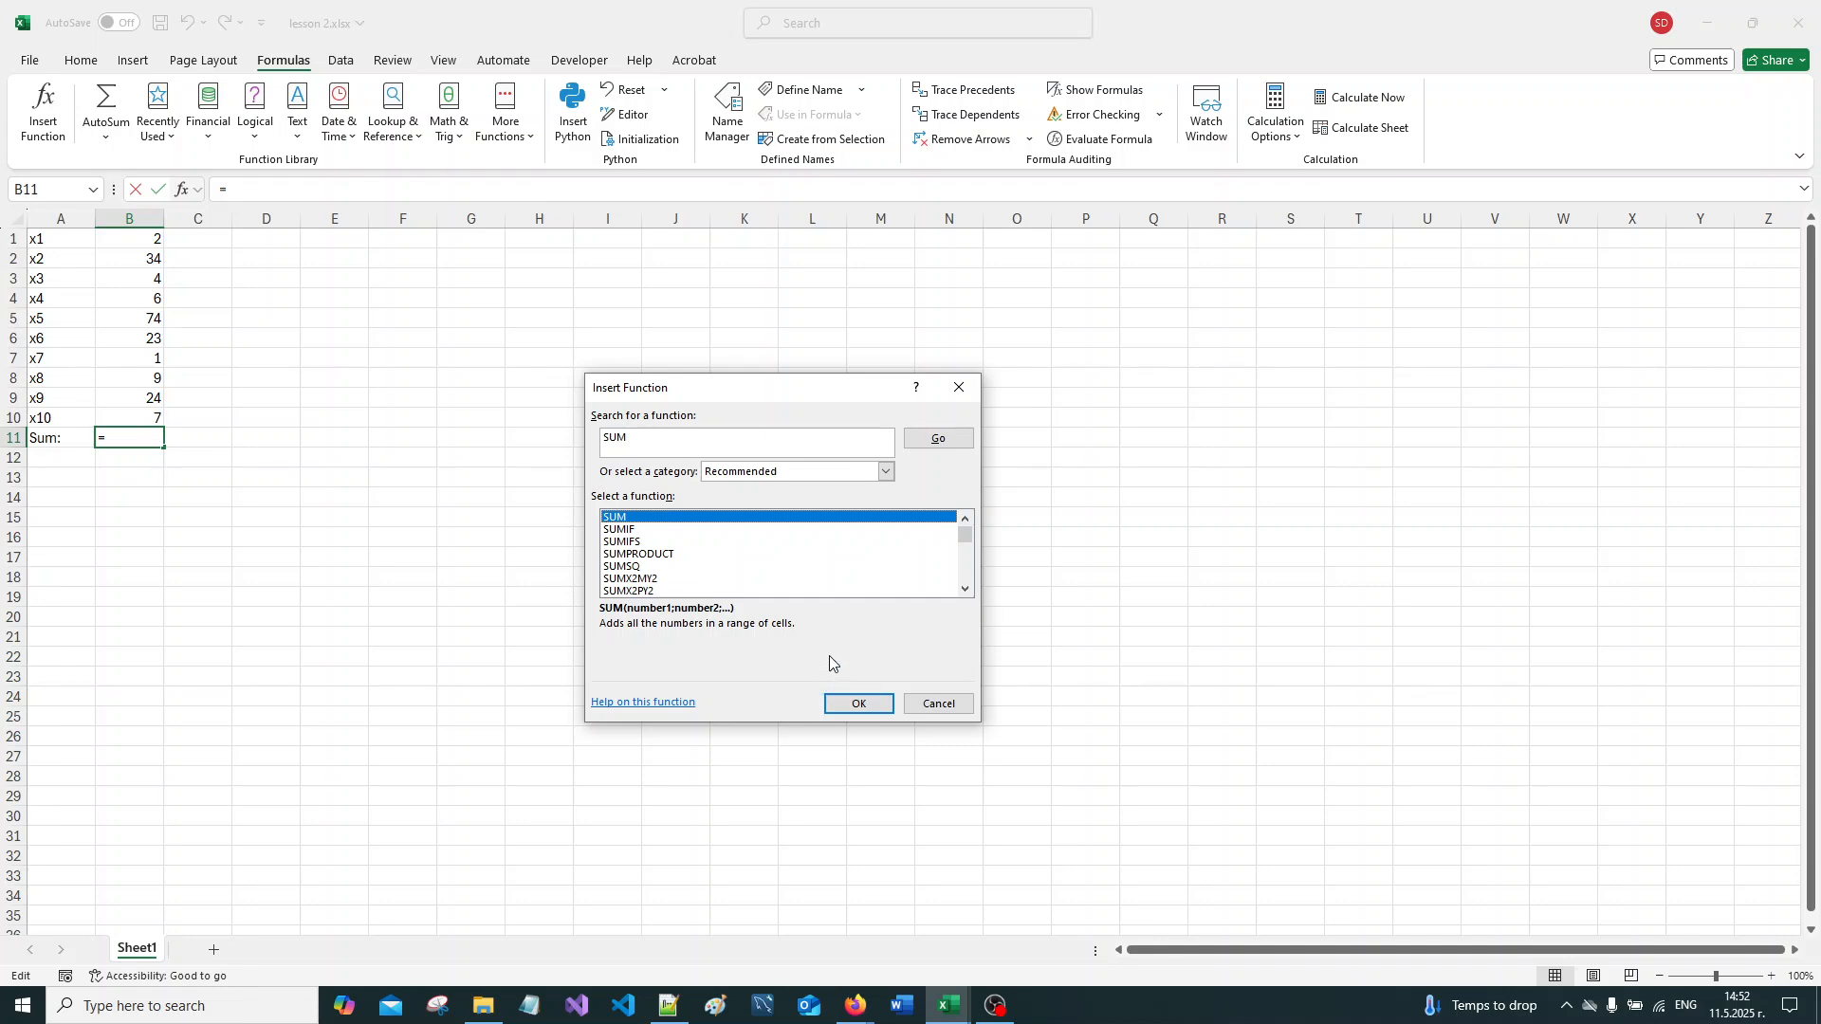
Step: Insert the SUM function into B11 with the range B1:B10 as its argument
click(852, 706)
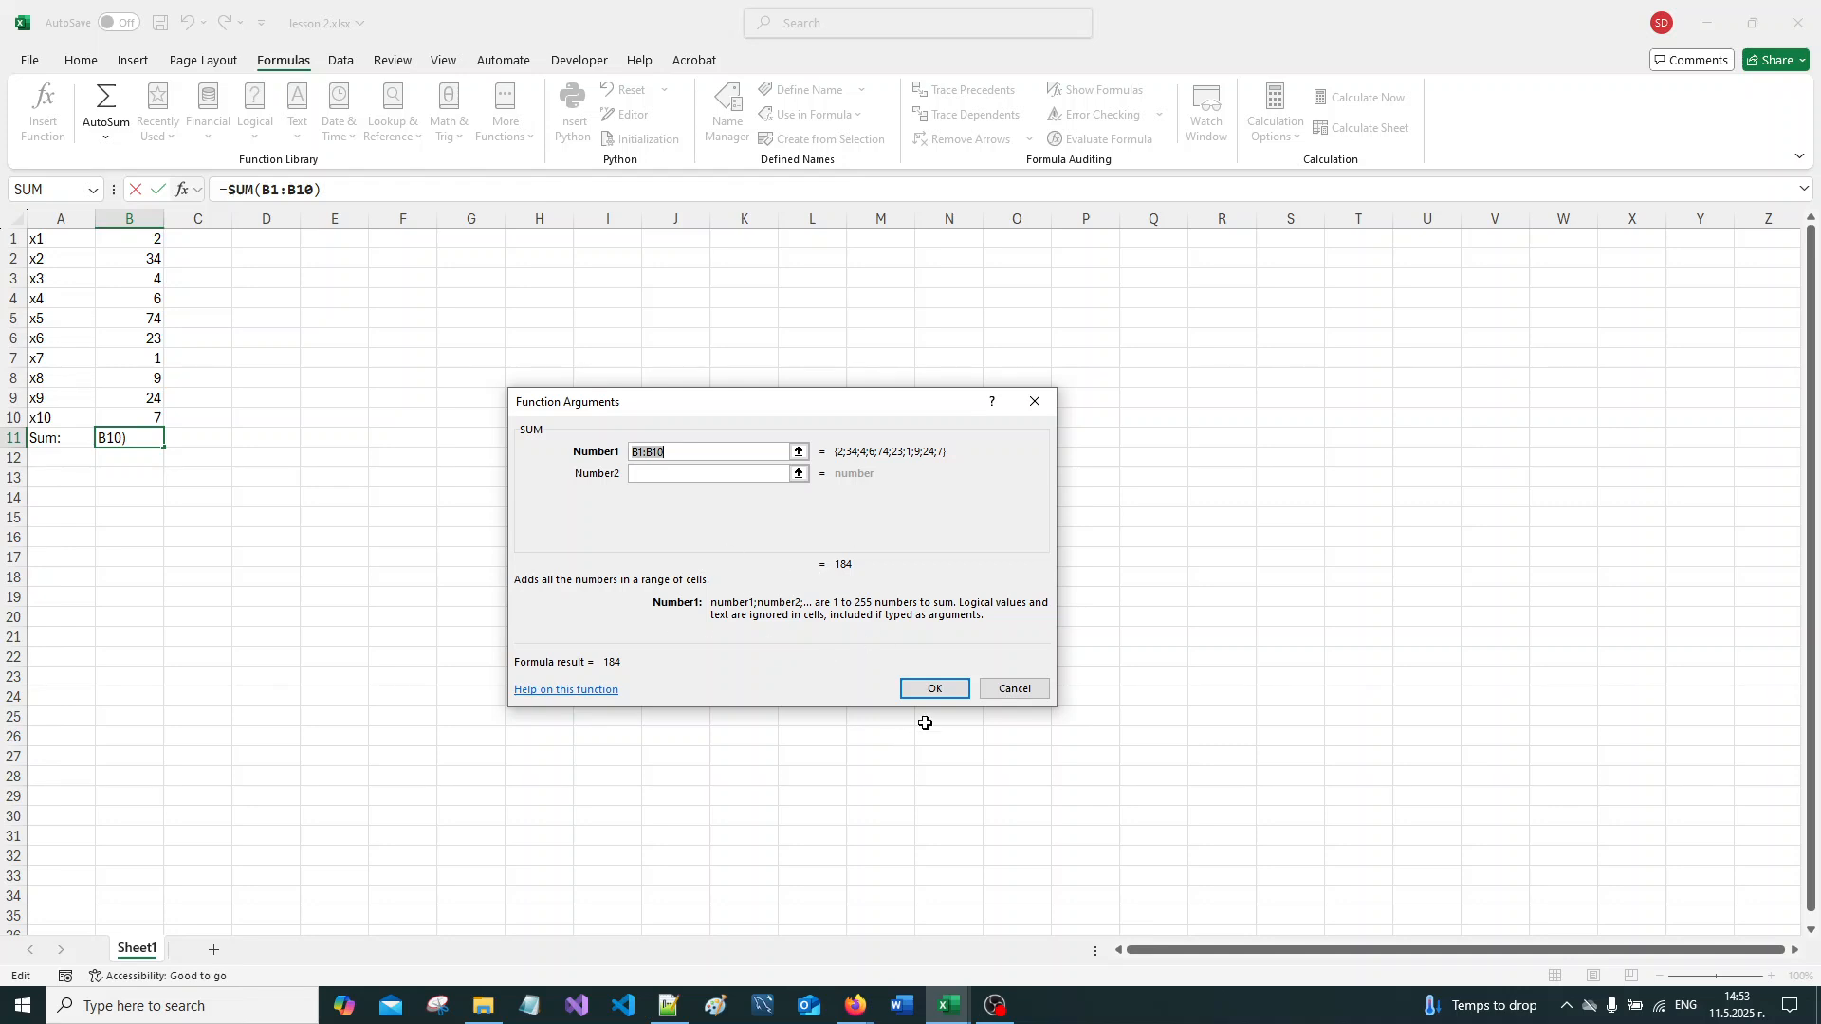
click(928, 688)
click(550, 713)
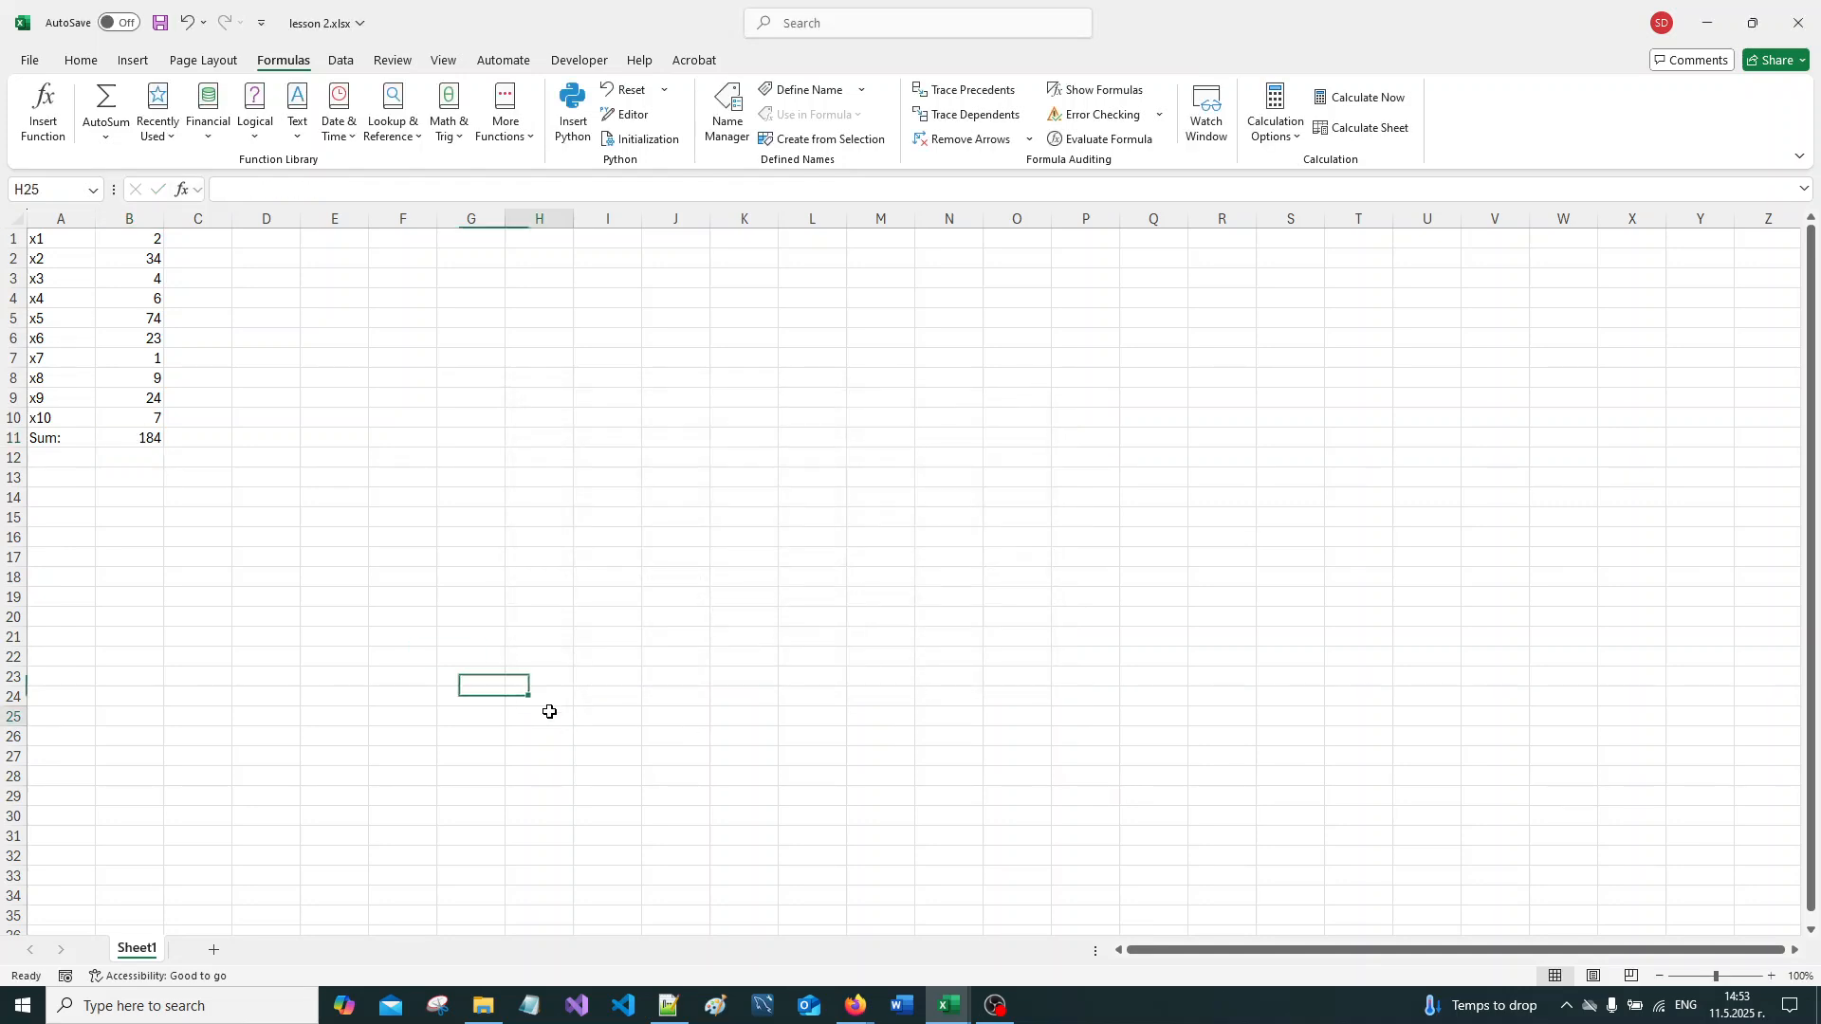
Step: Check the formula in B11 against the values above it and save the workbook
click(140, 443)
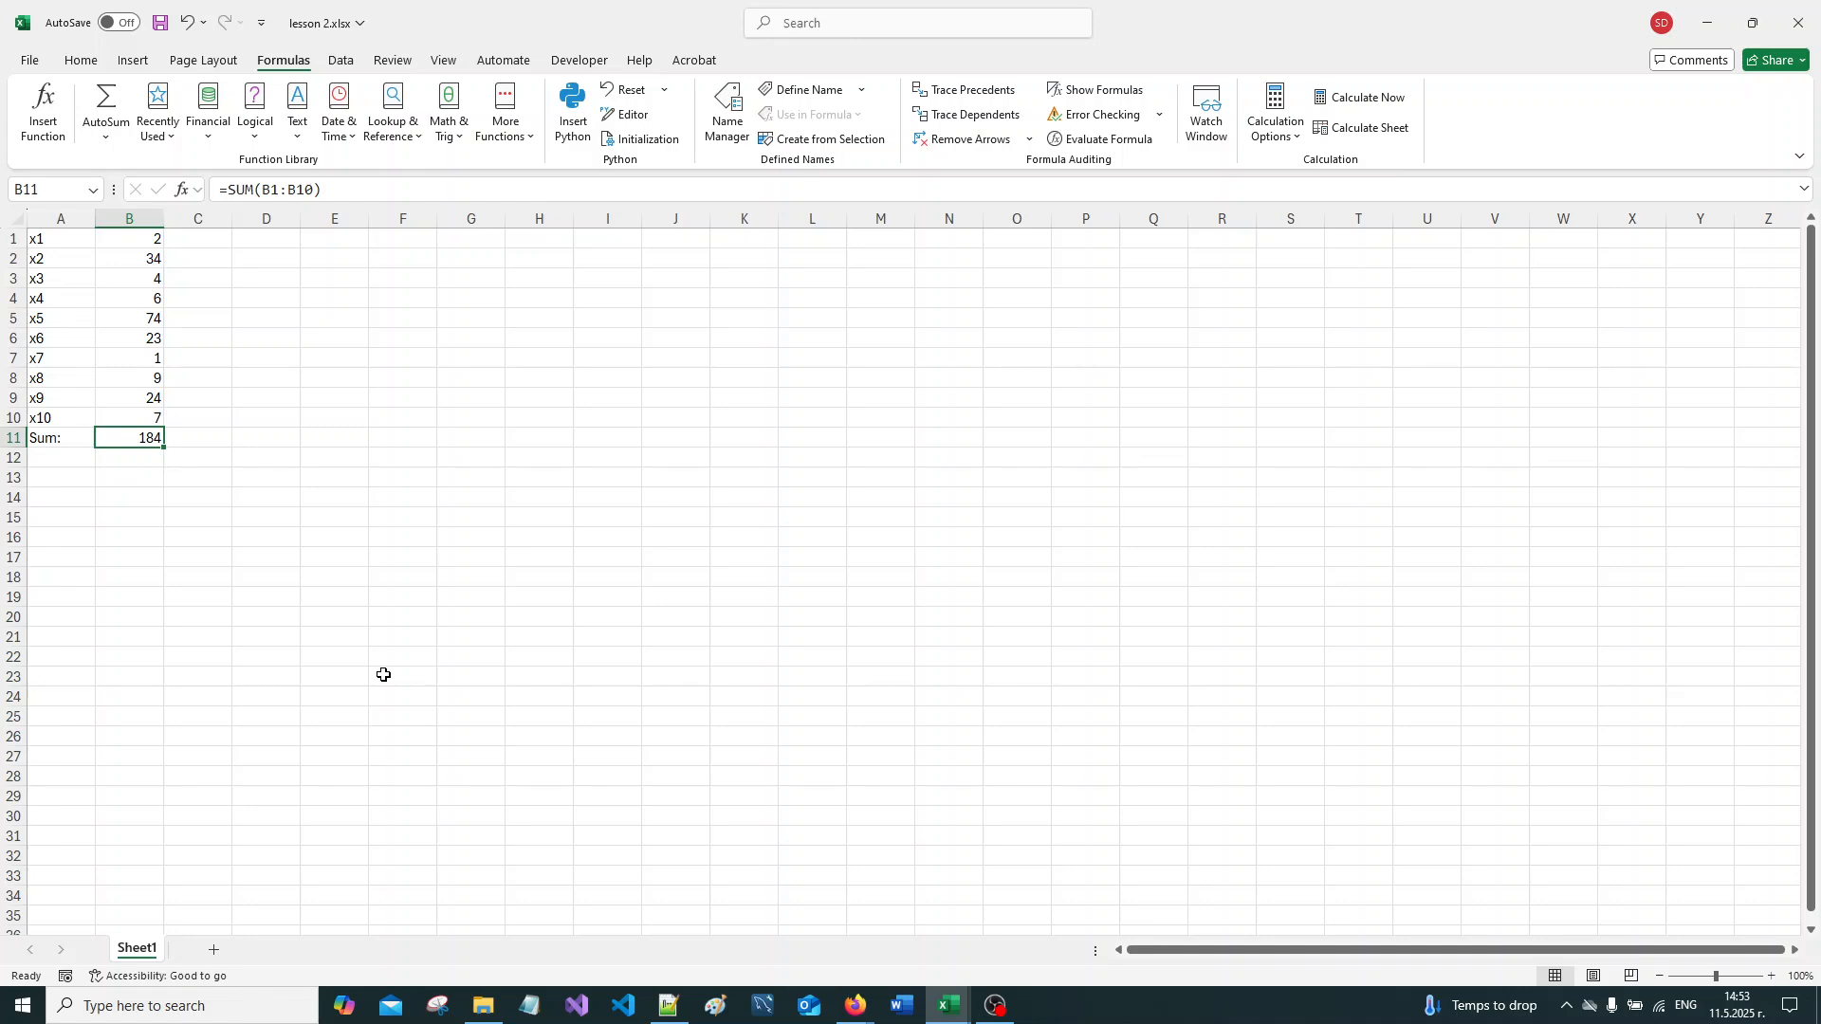
drag(152, 258, 151, 418)
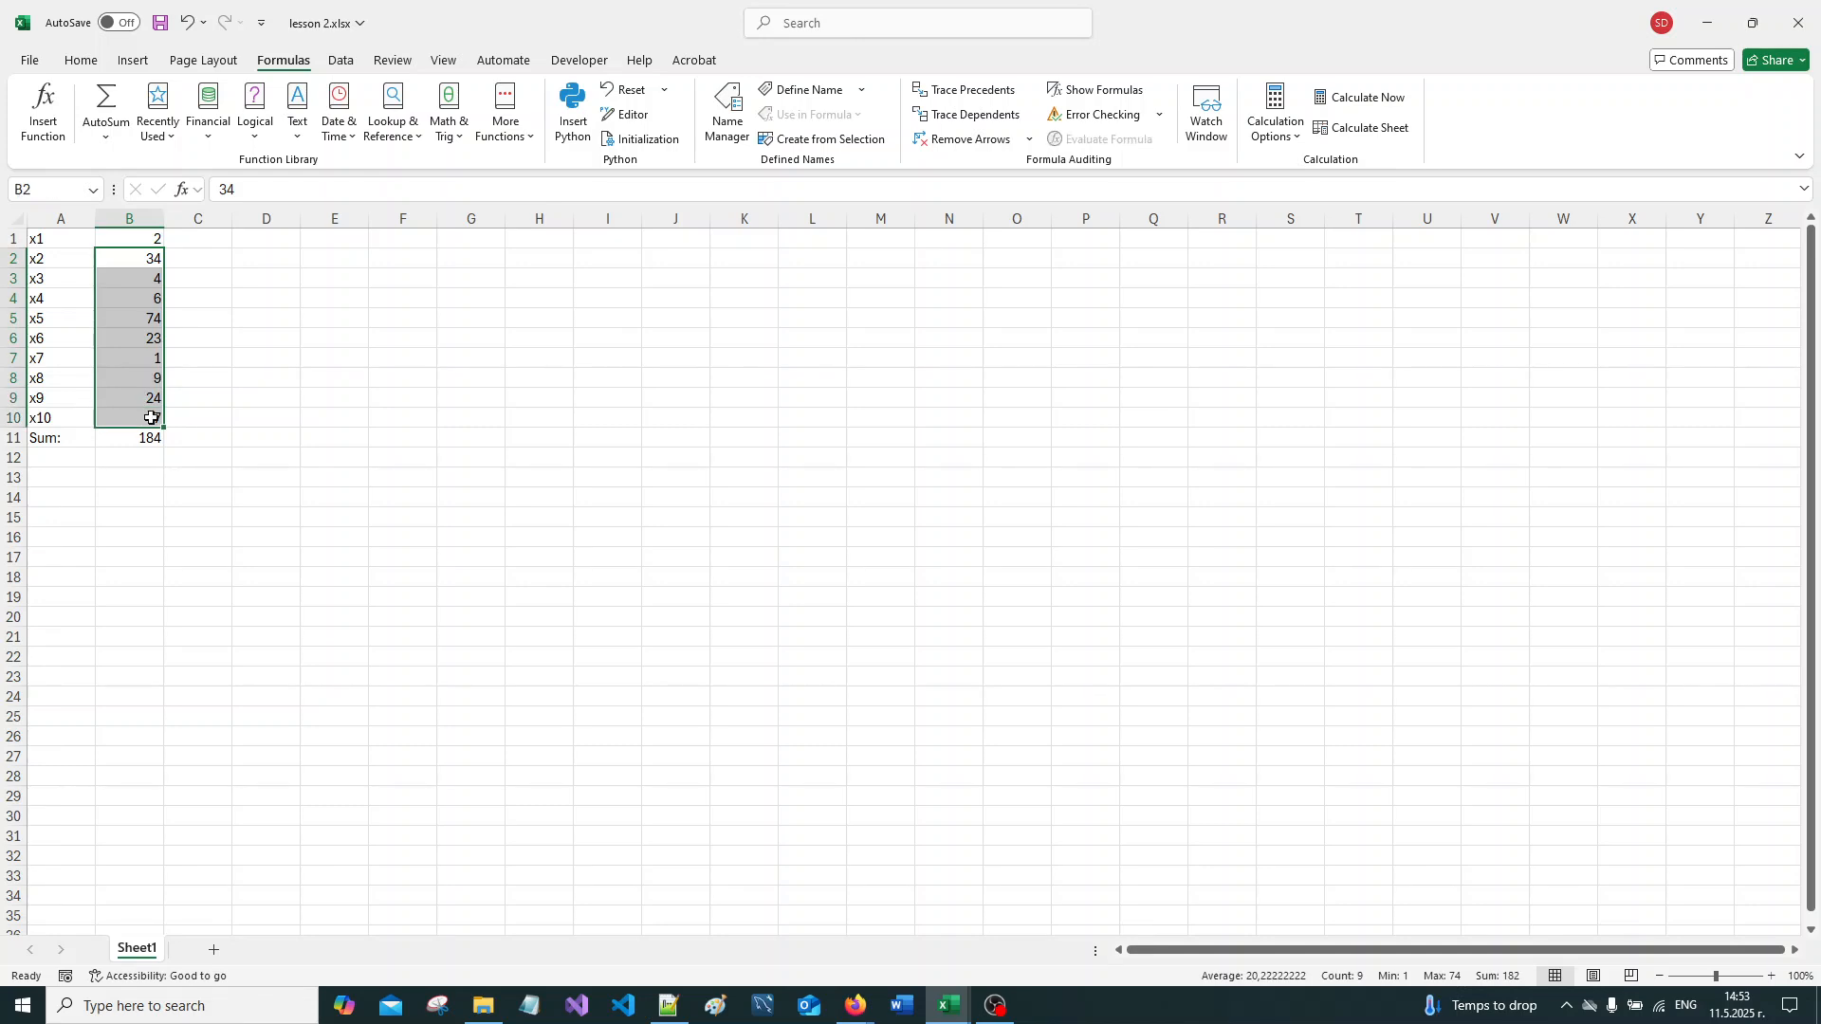
click(147, 436)
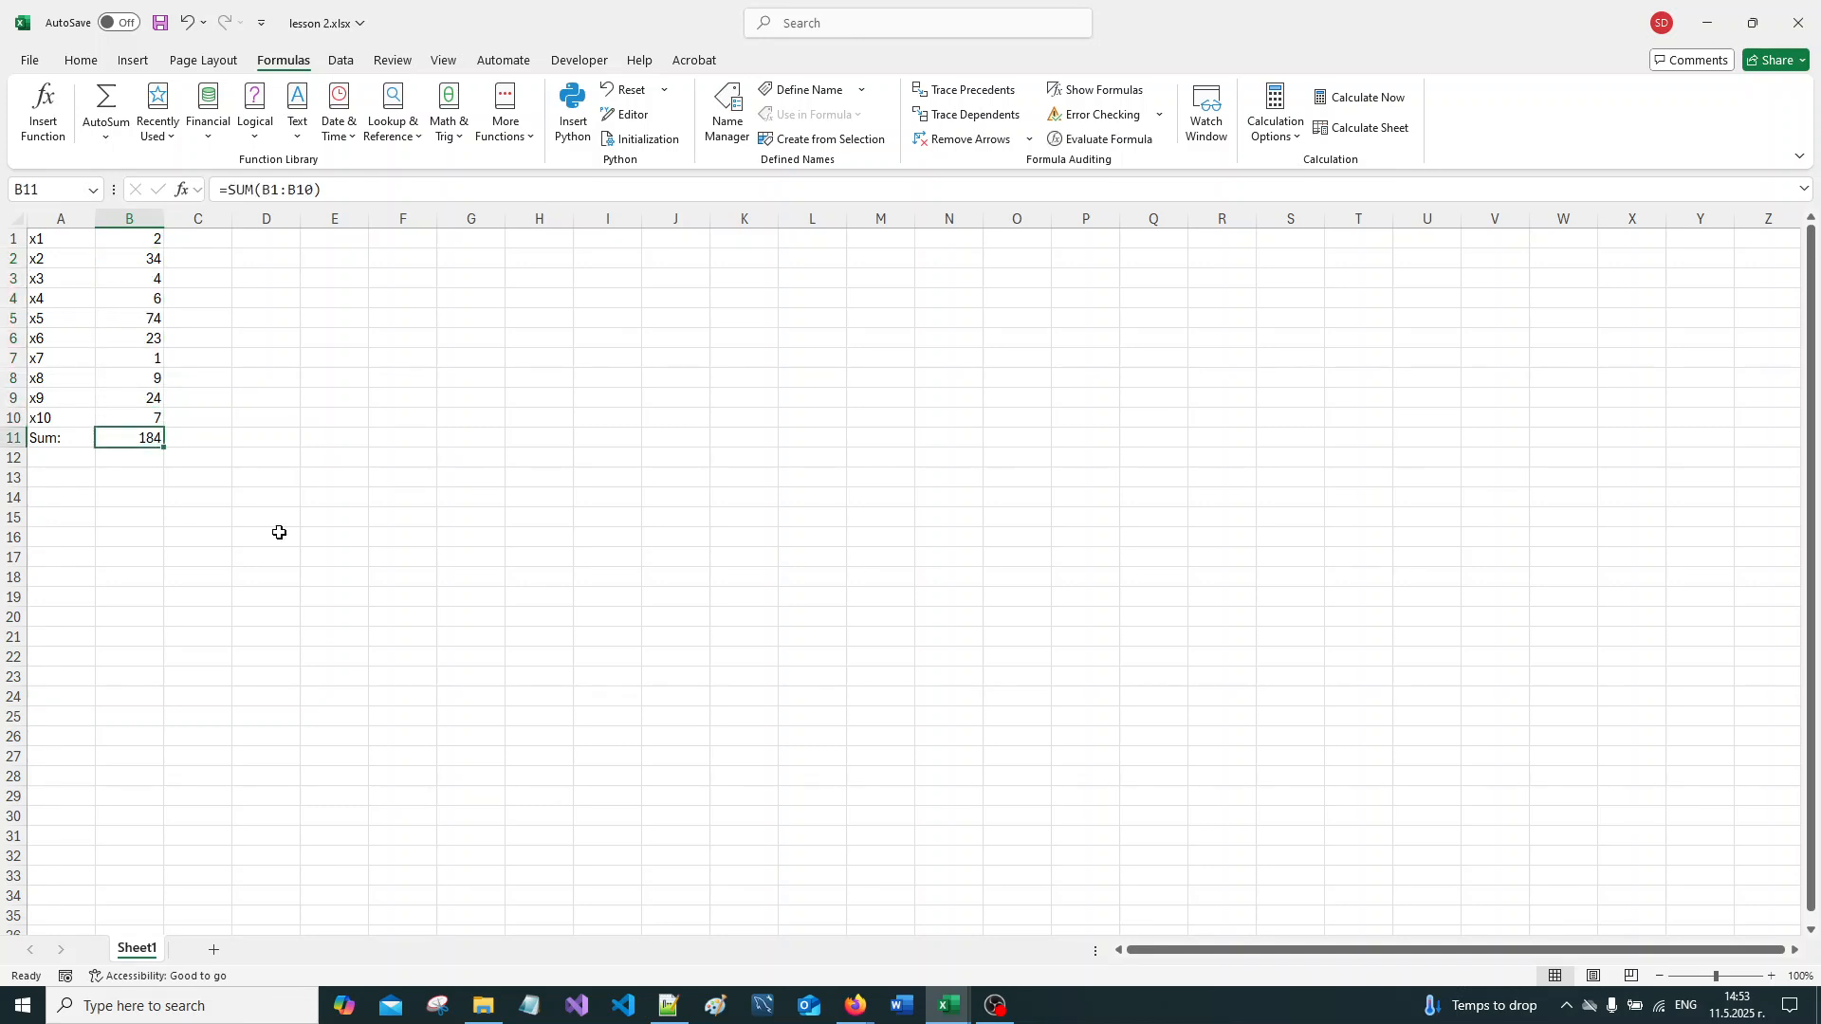
click(287, 537)
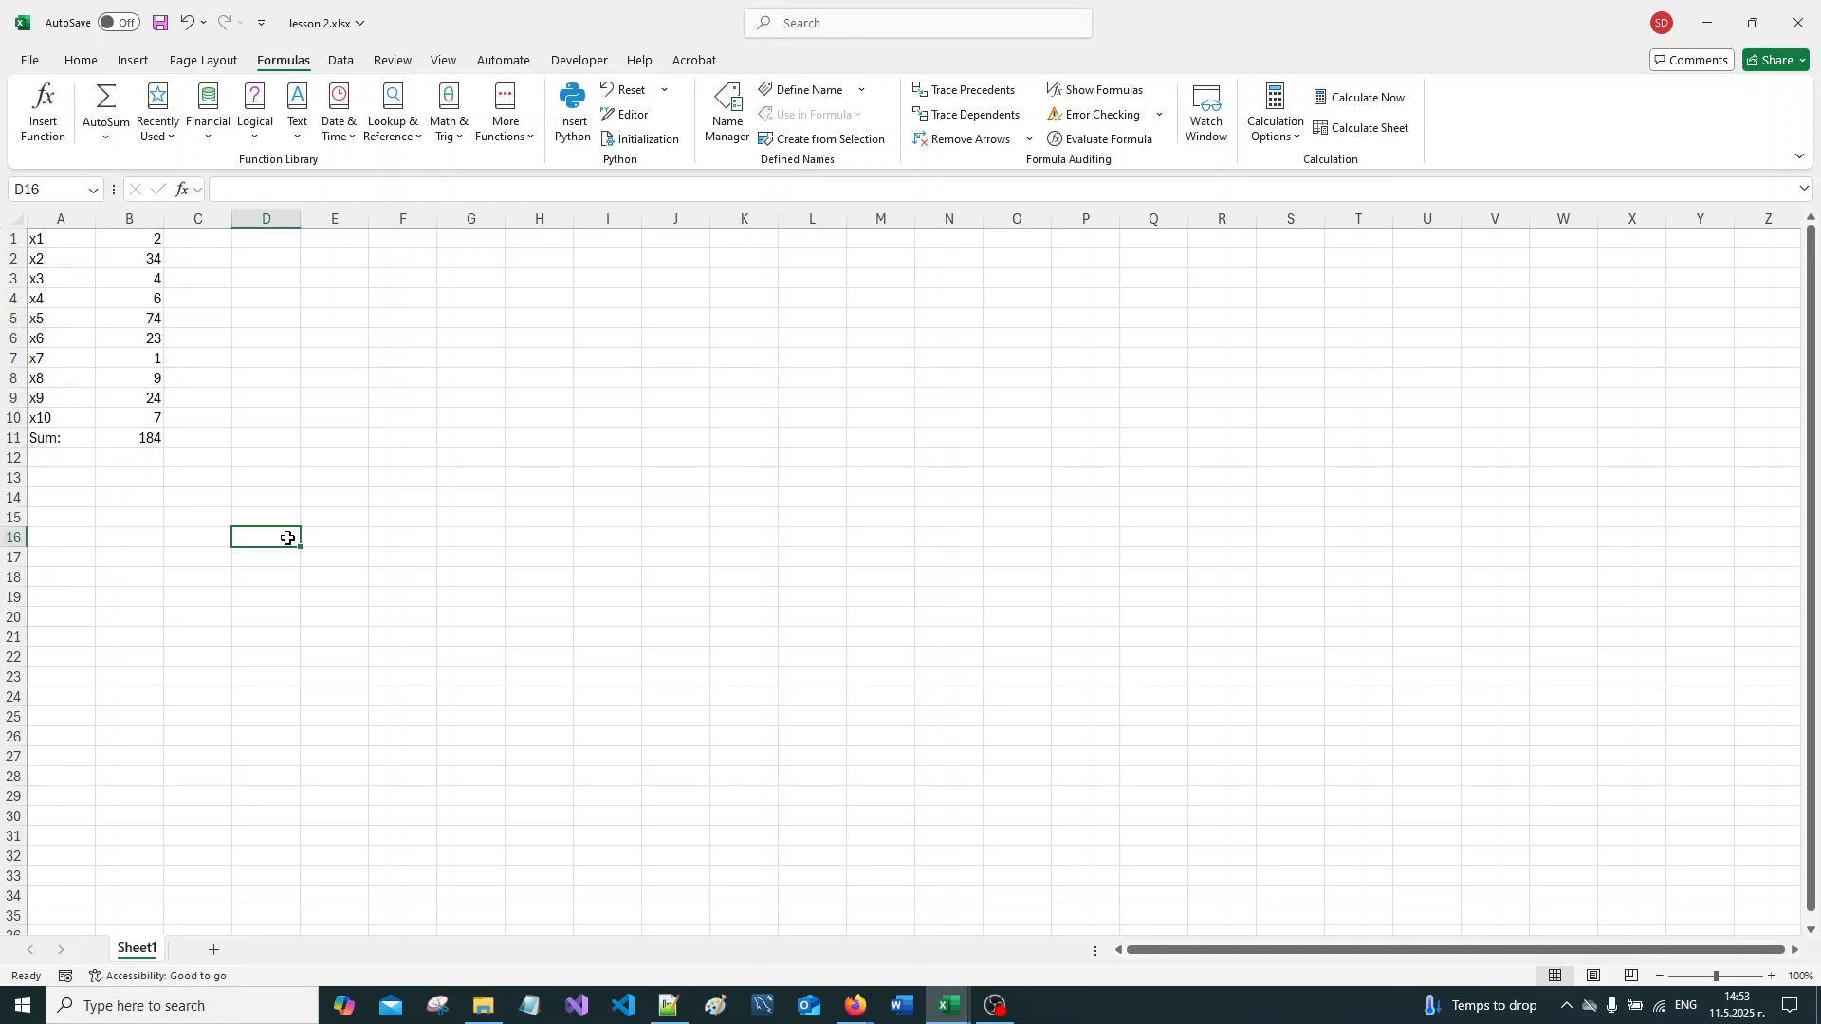
click(165, 27)
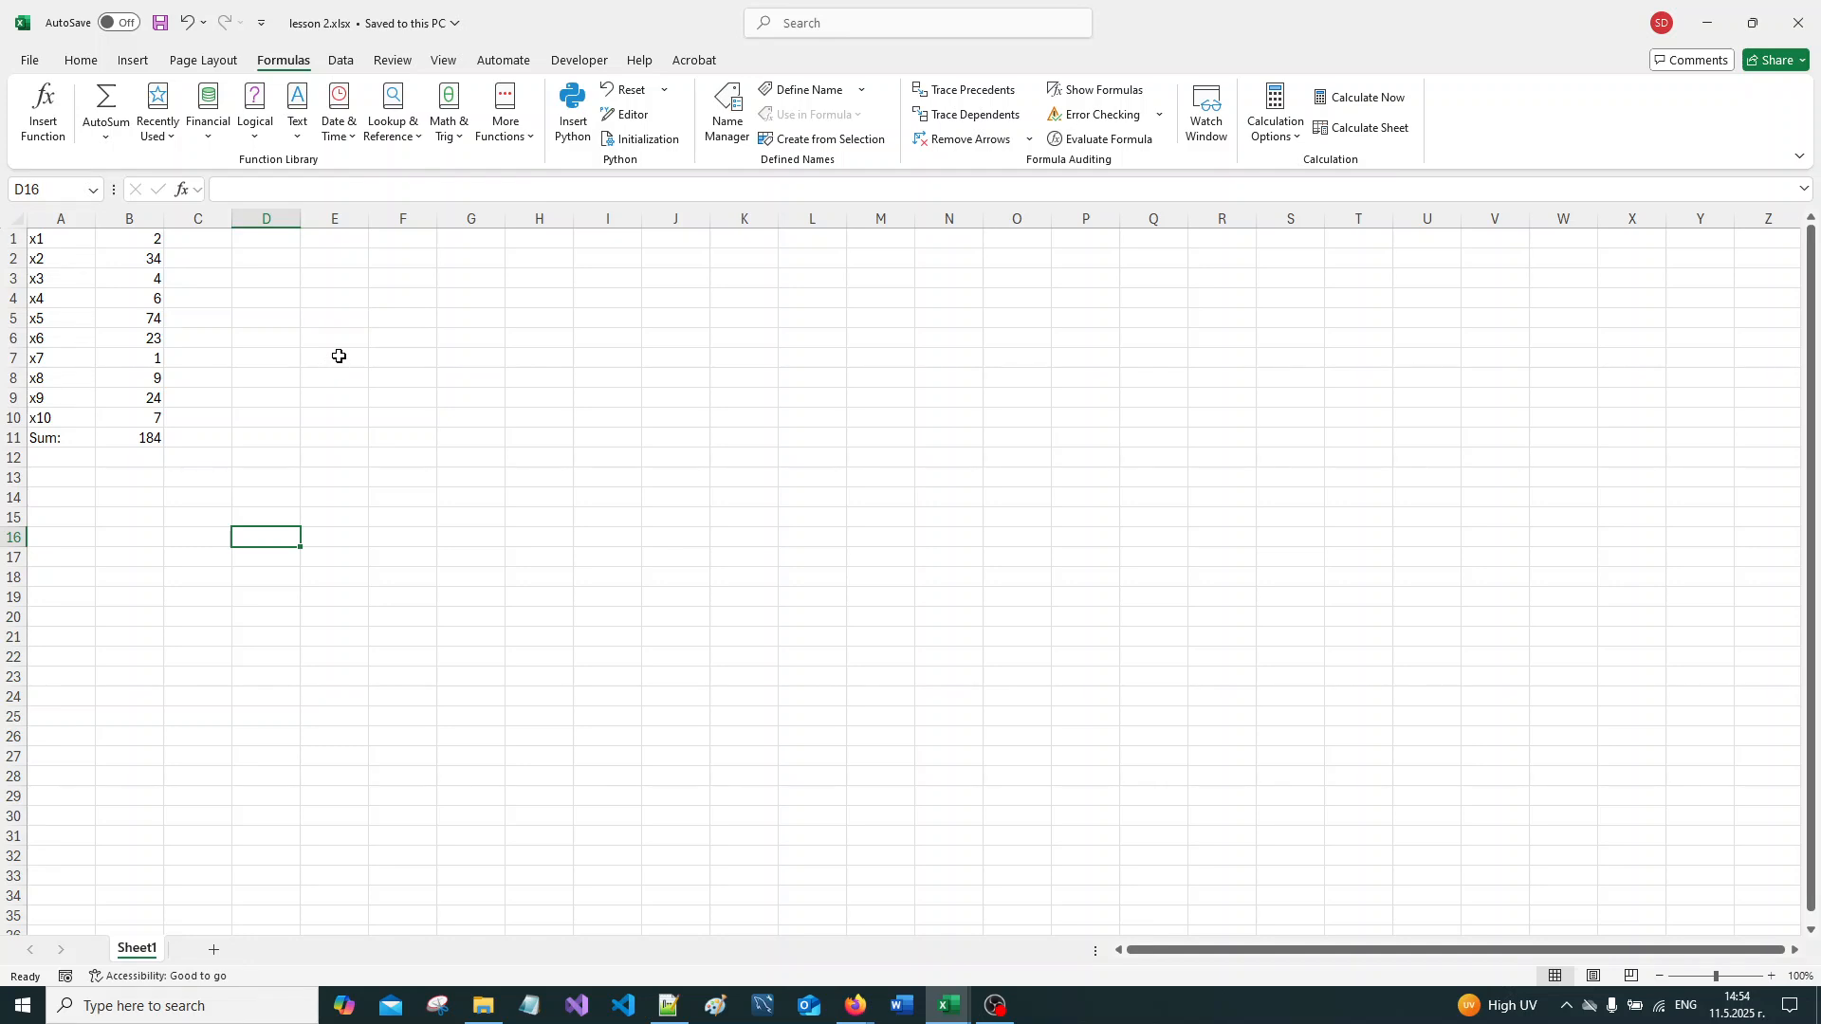
Step: Enter the labels s1, s2 and s3 in cells E1 to E3
click(338, 356)
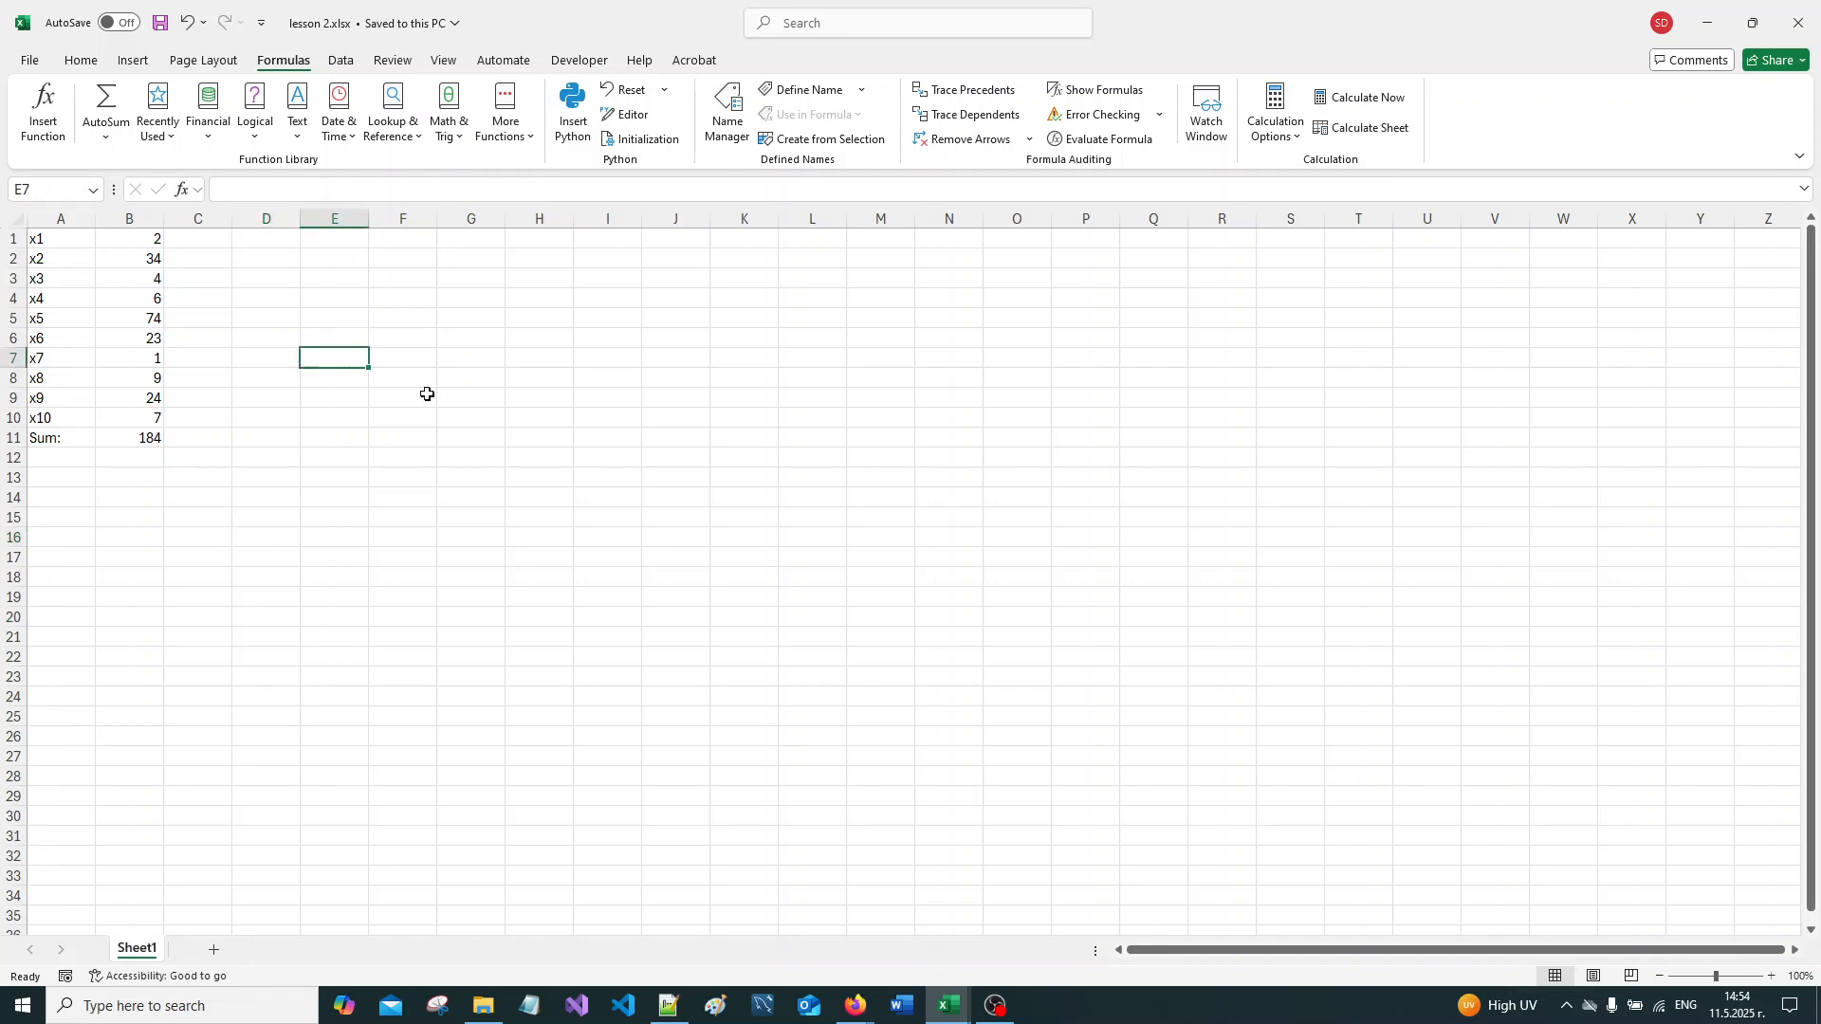
key(Up)
key(Up)
key(Up)
key(Up)
key(Up)
key(Up)
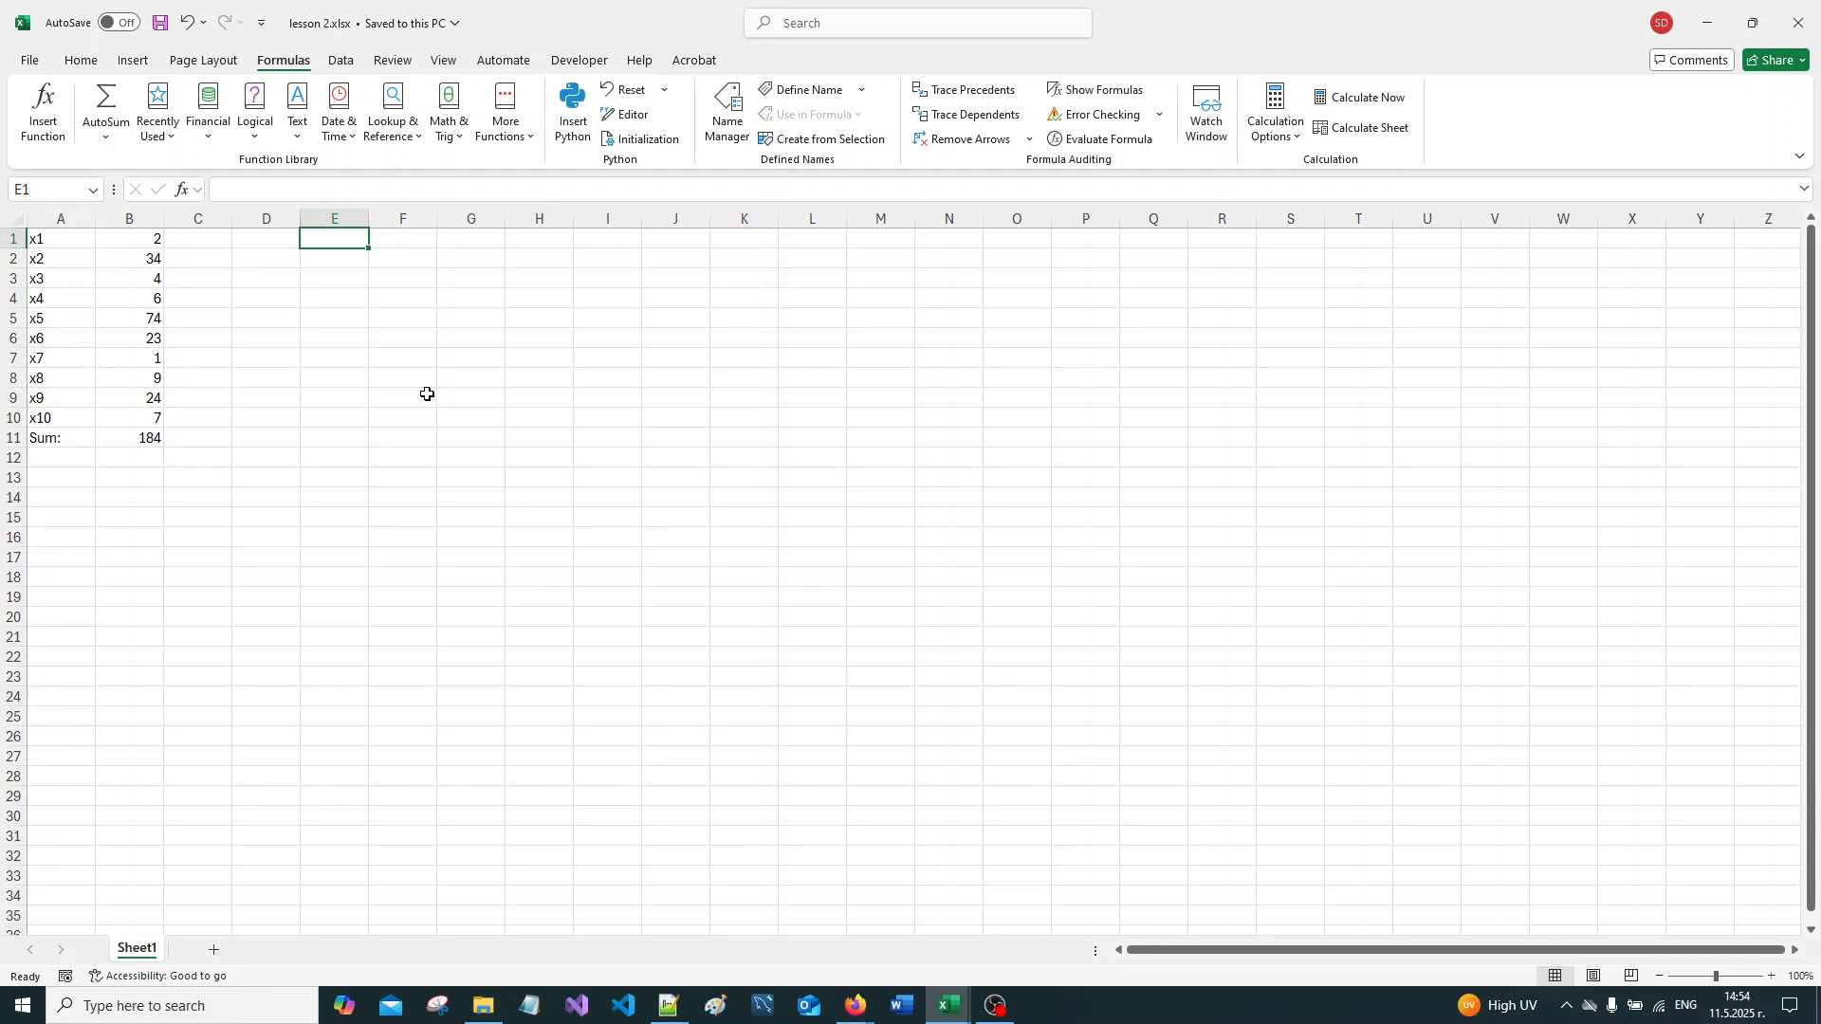
text(s1)
key(Return)
text(s1)
key(Return)
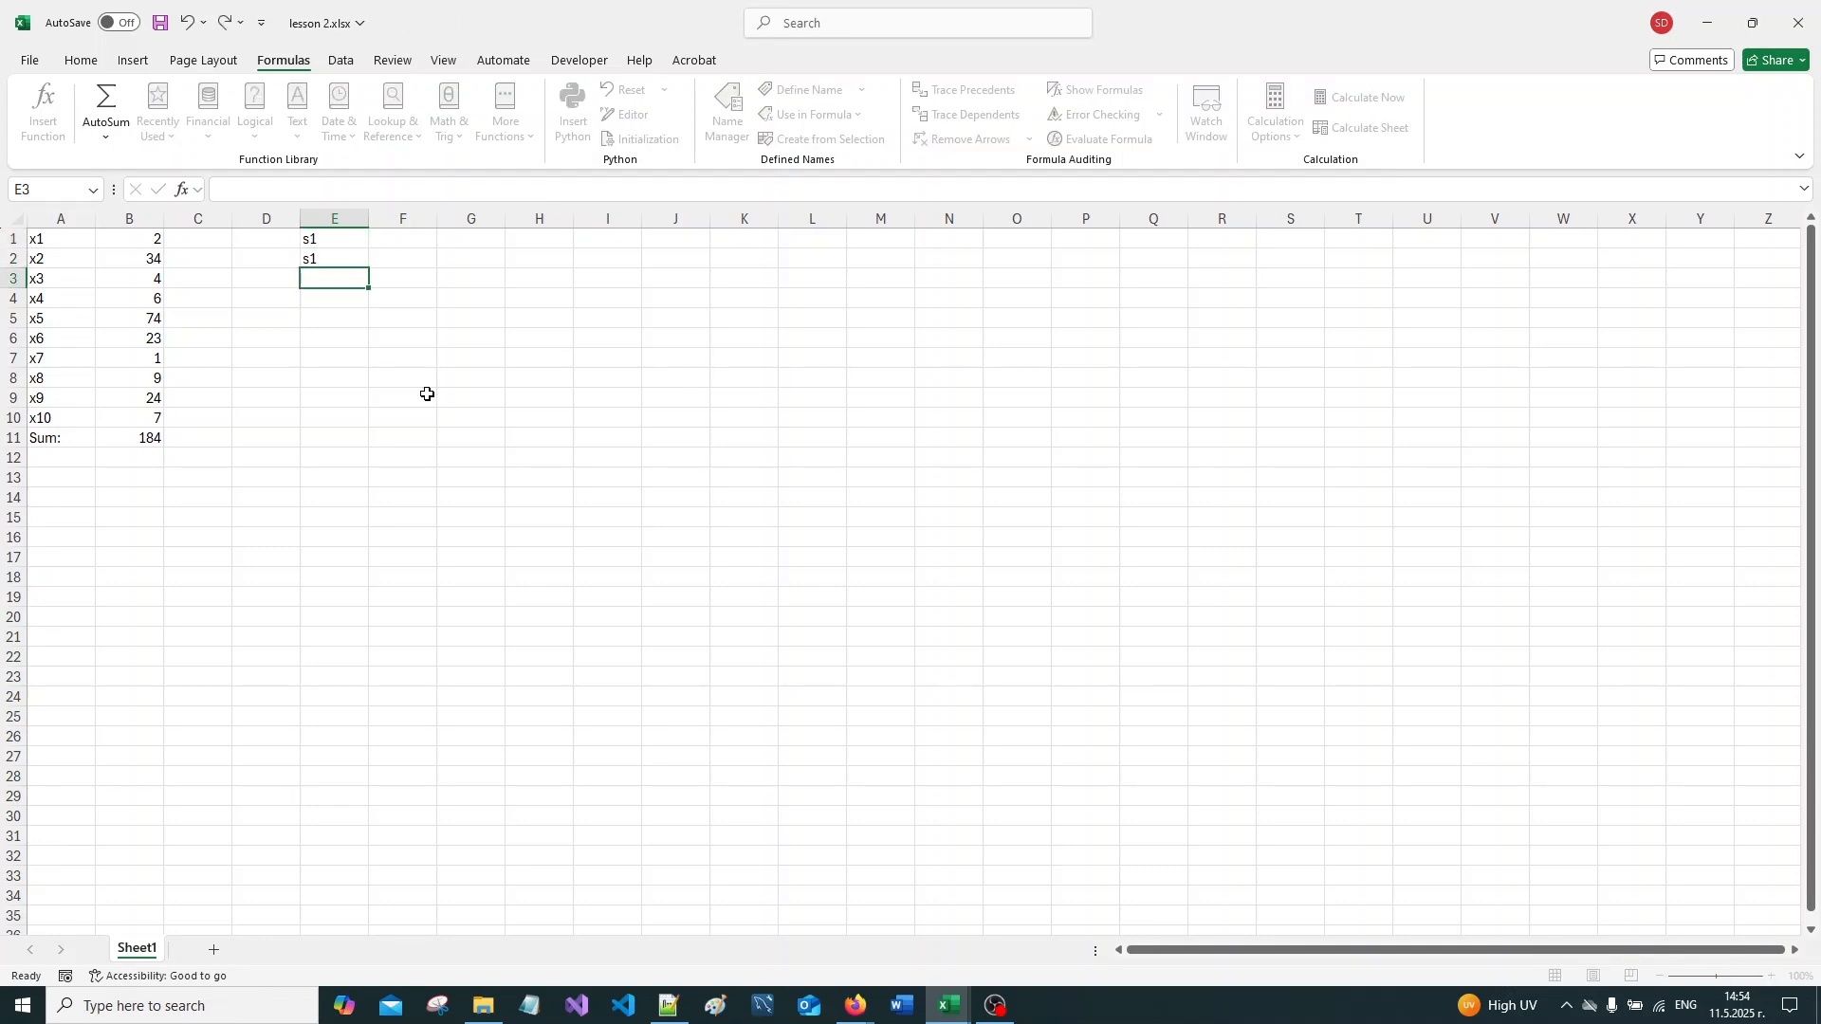
key(Up)
text(s2)
key(Return)
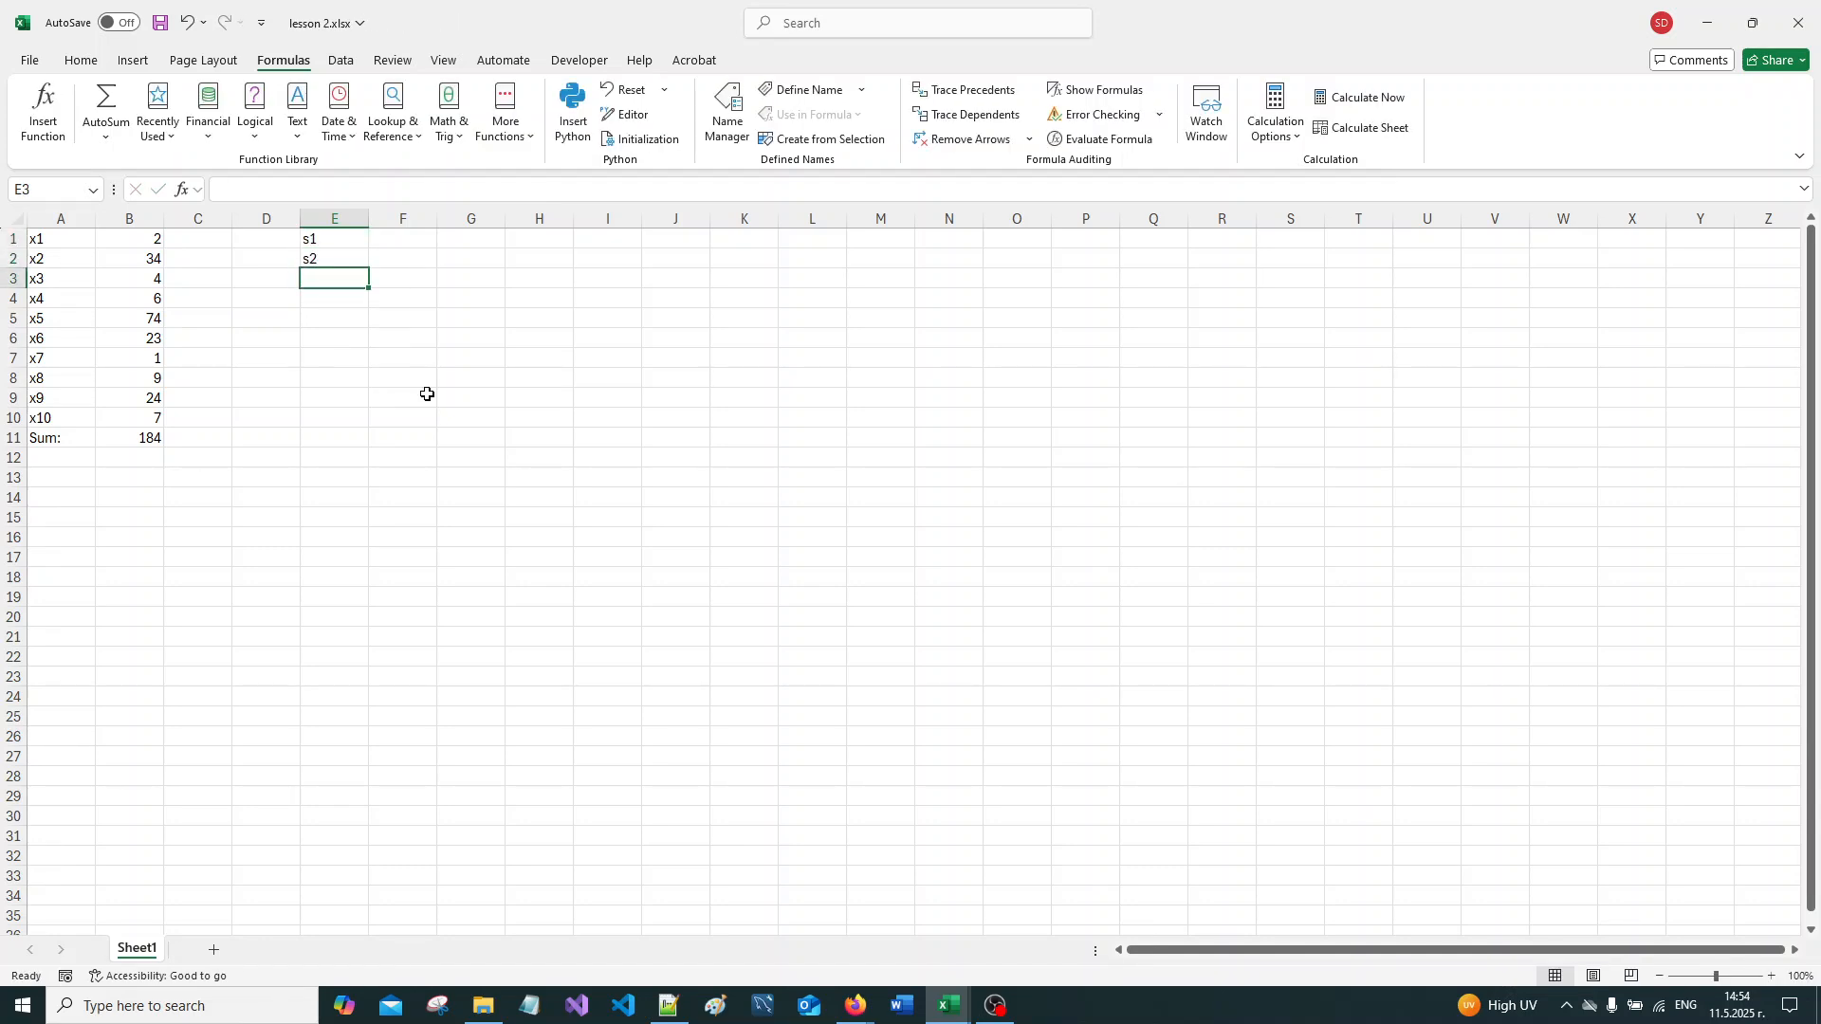
text(s3)
key(Tab)
Step: Enter the values 100, 150 and 200 in cells F1 to F3 beside the s1 to s3 labels
key(Up)
key(Up)
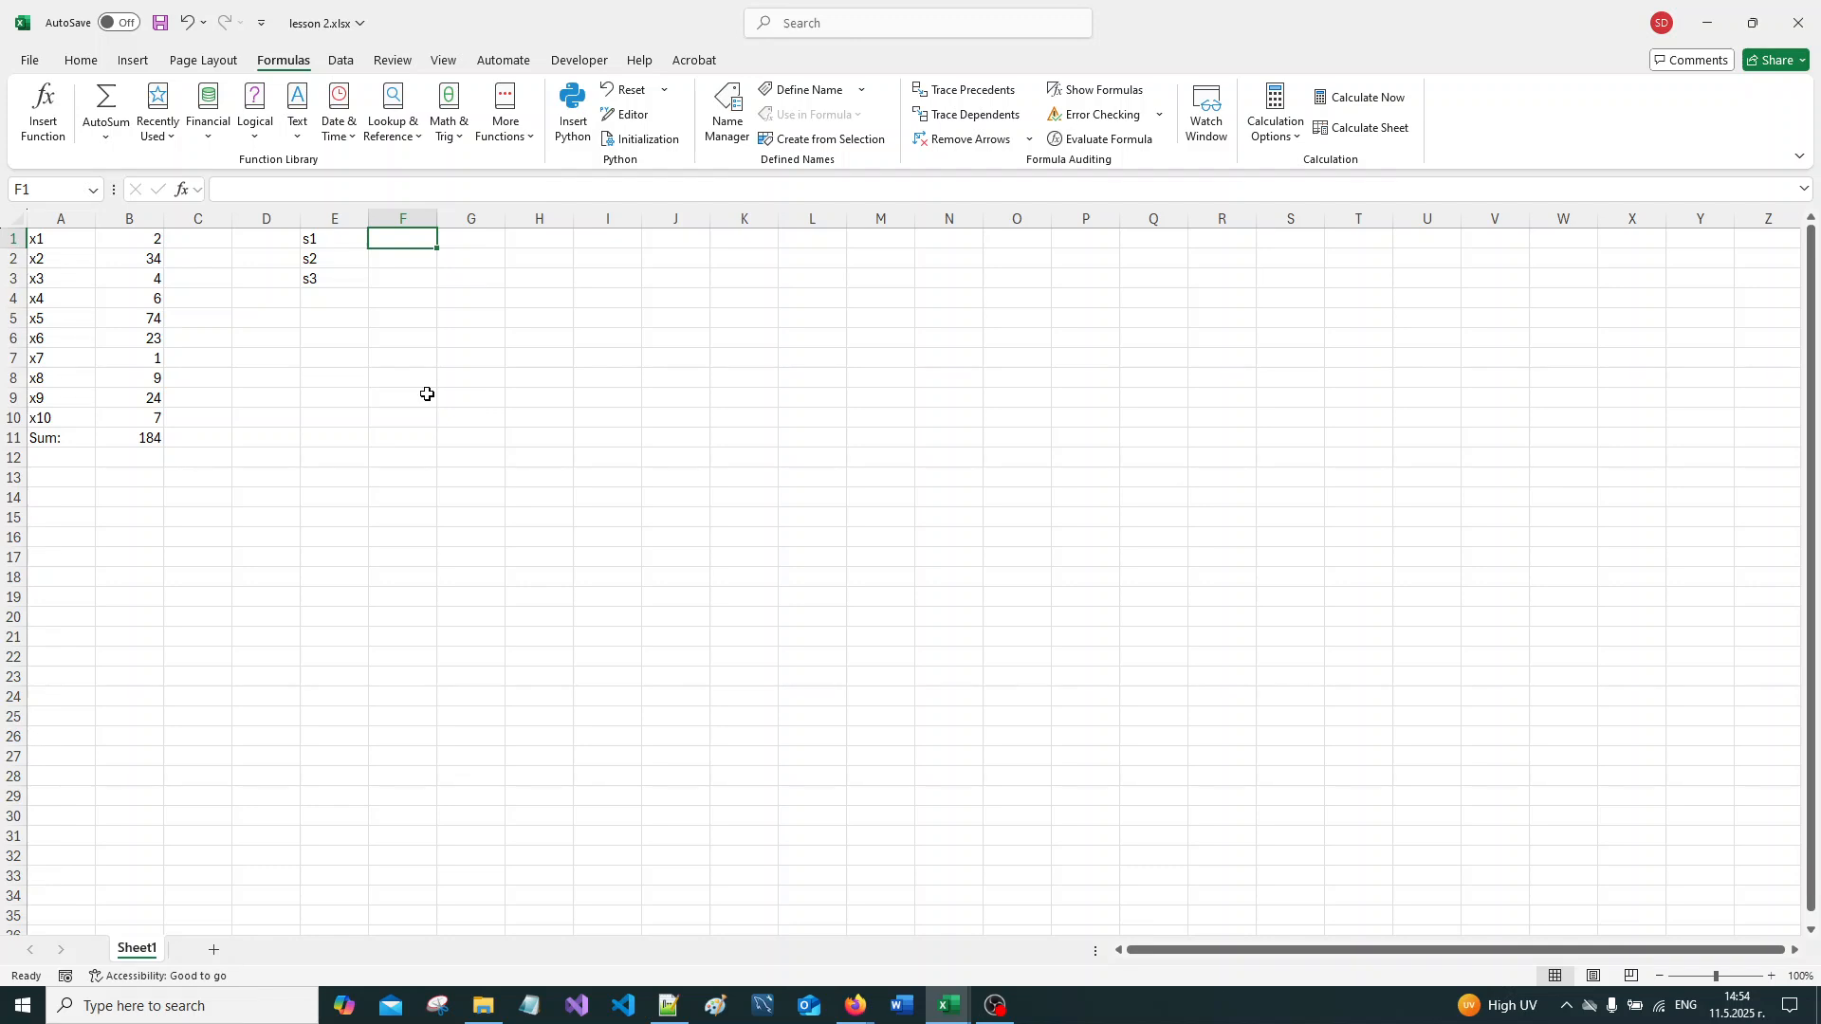
text(100)
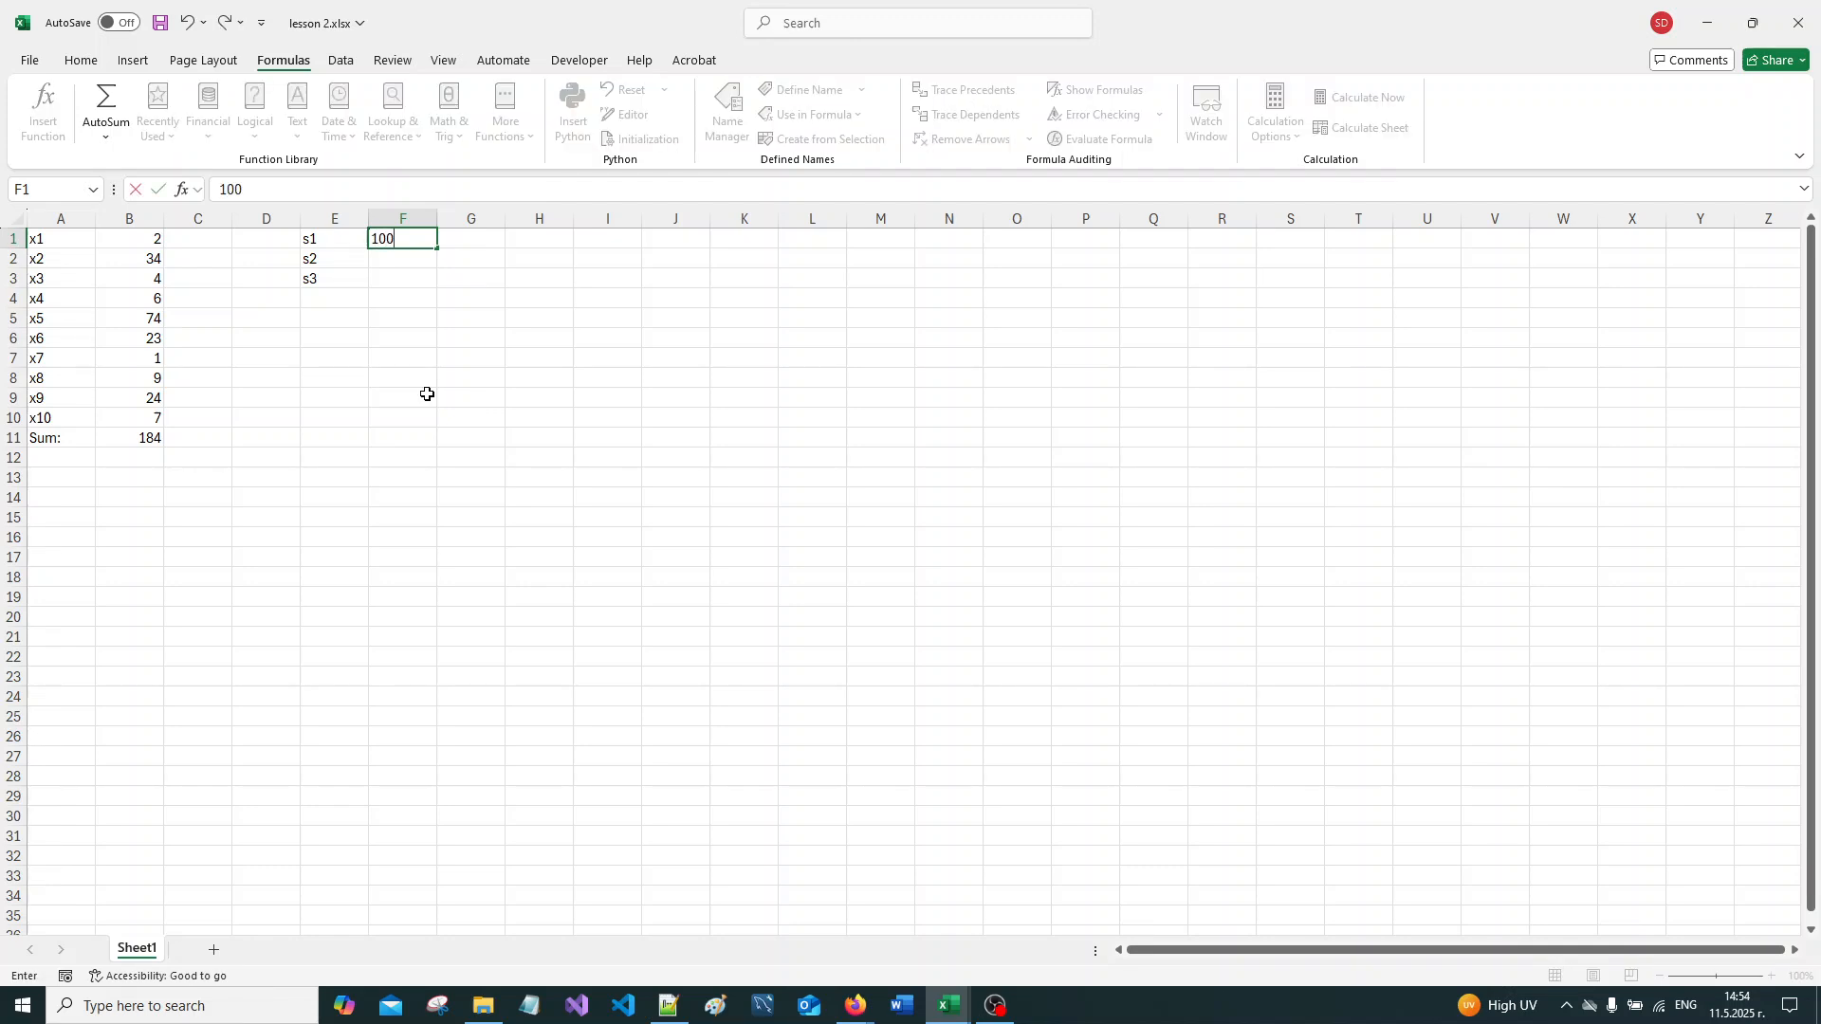
key(Return)
text(150)
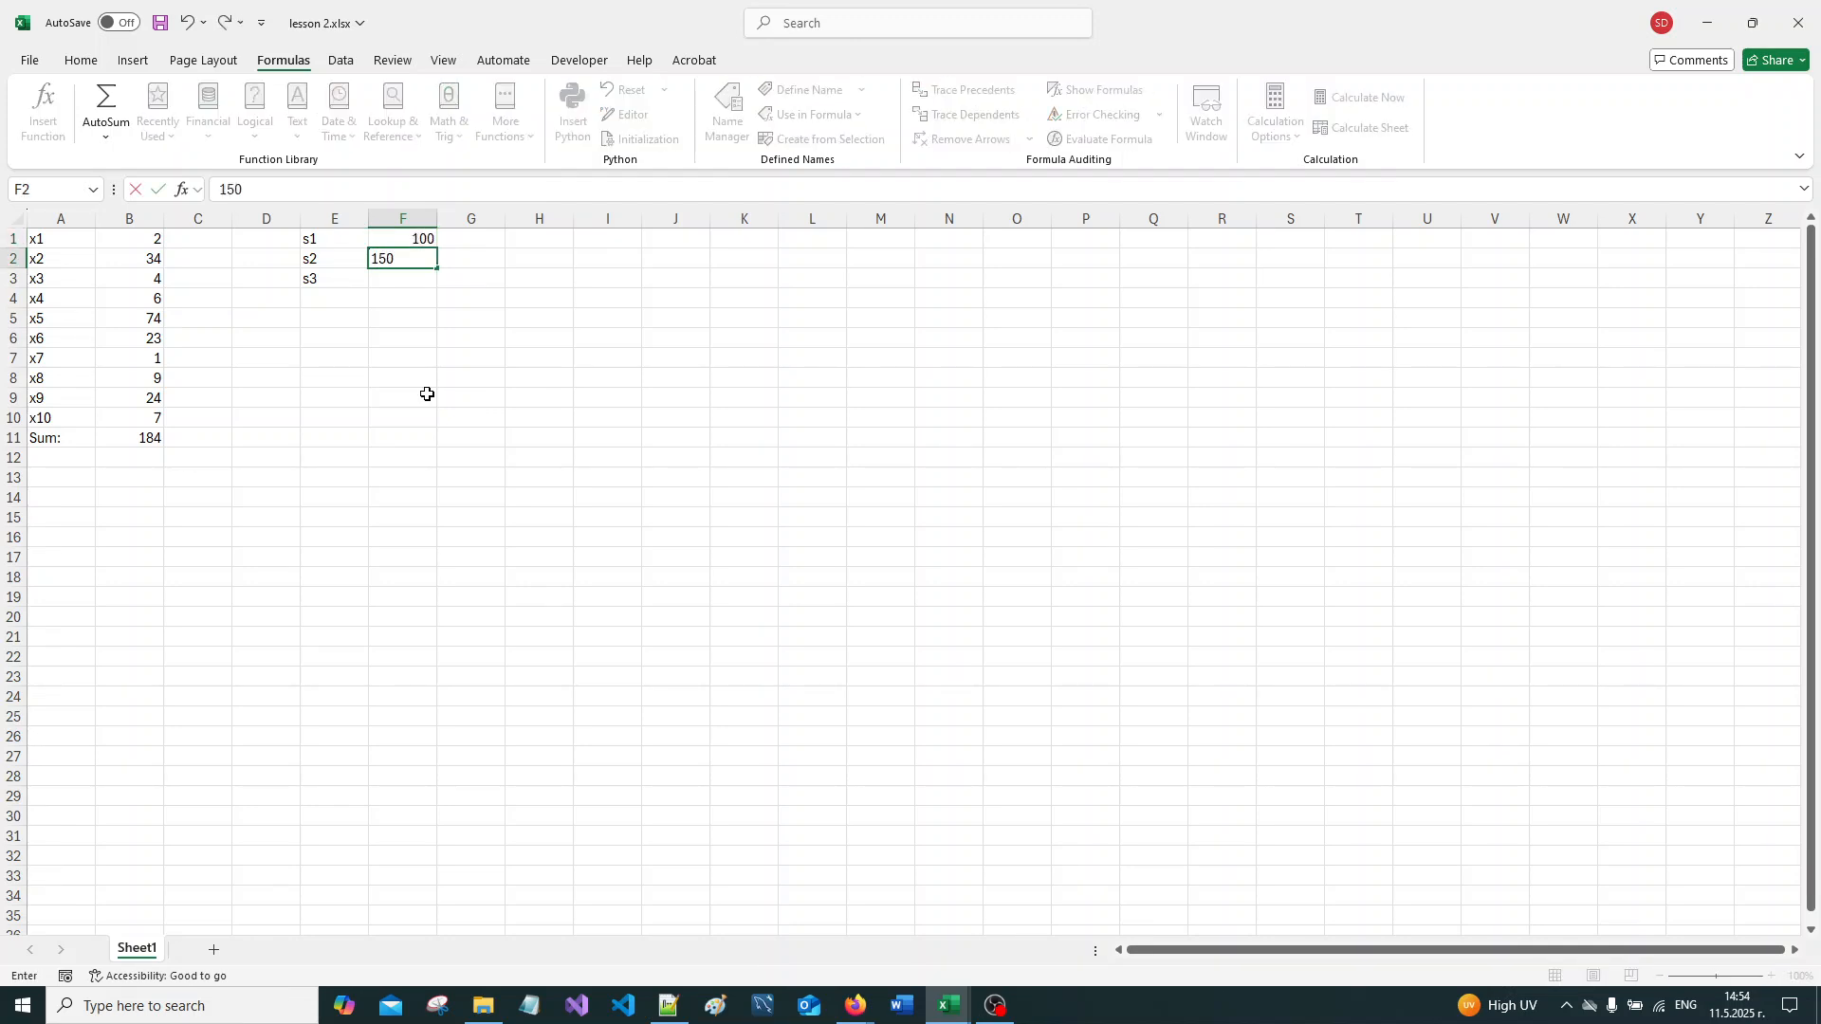
key(Return)
text(200)
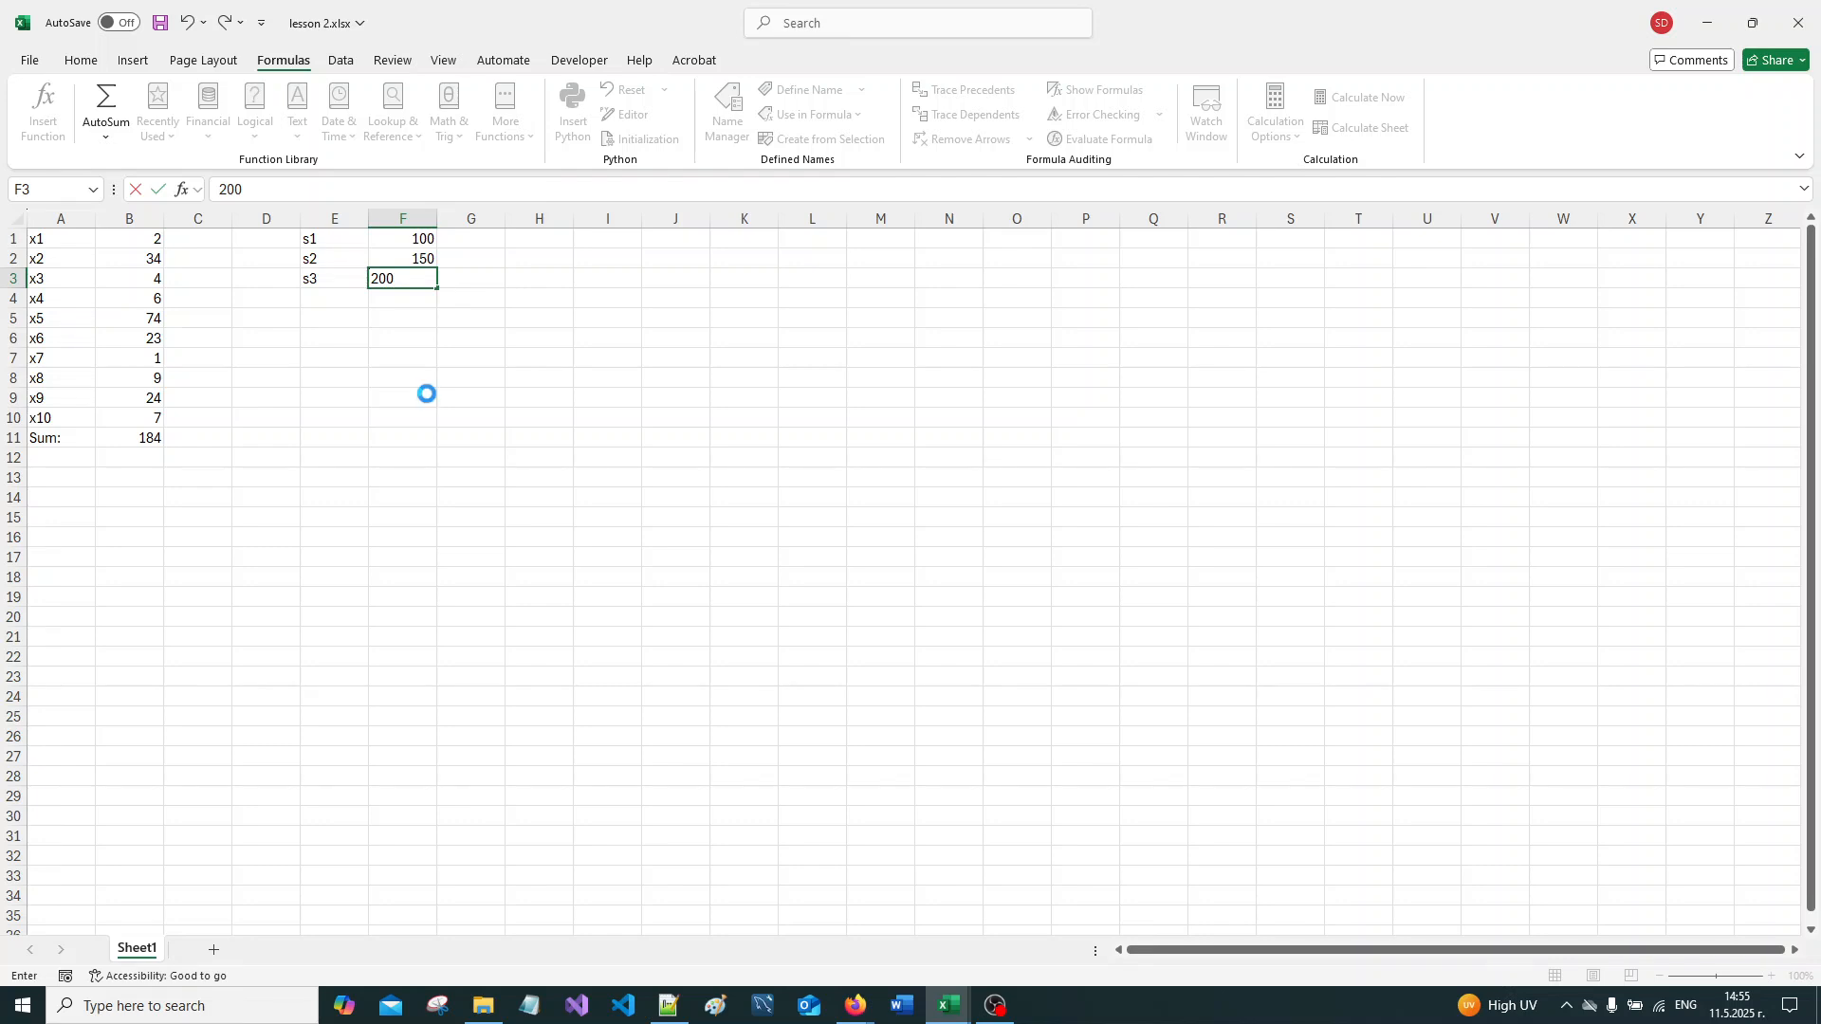
key(Return)
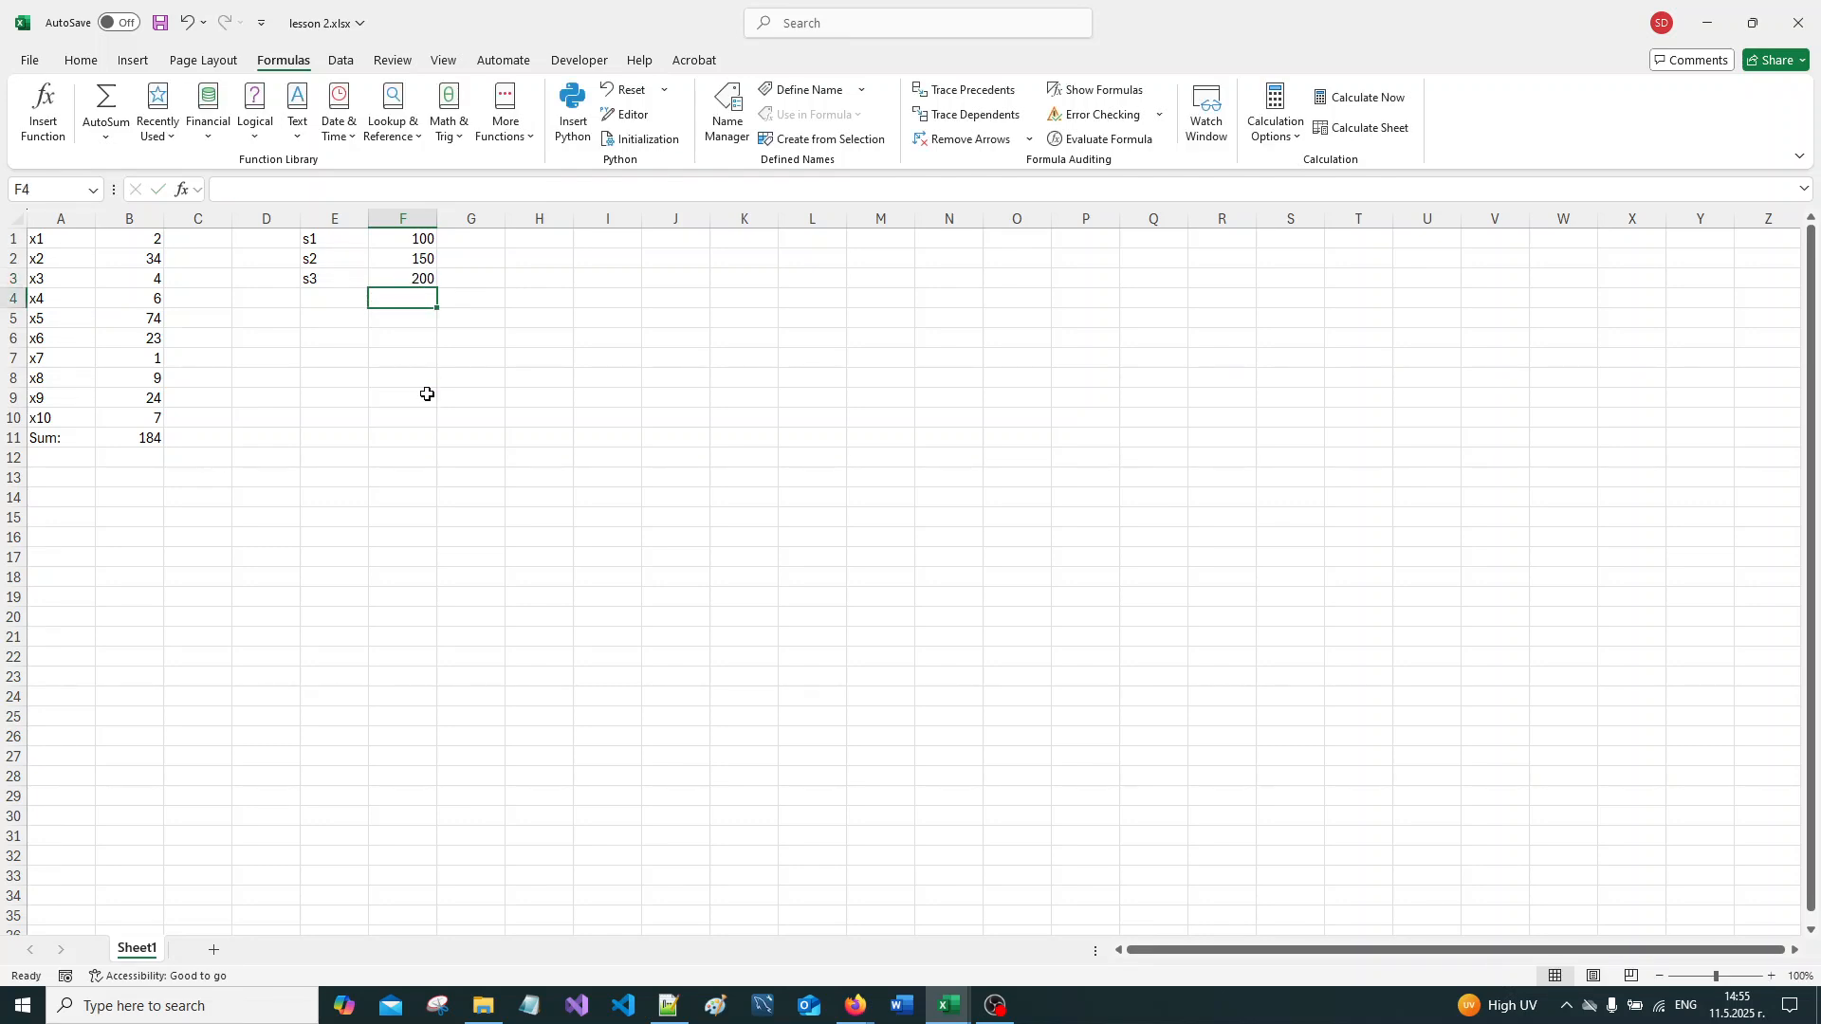
Step: Enter the formula =(F1+F2+F3)/3 in cell F4 to average the three values manually
text(=)
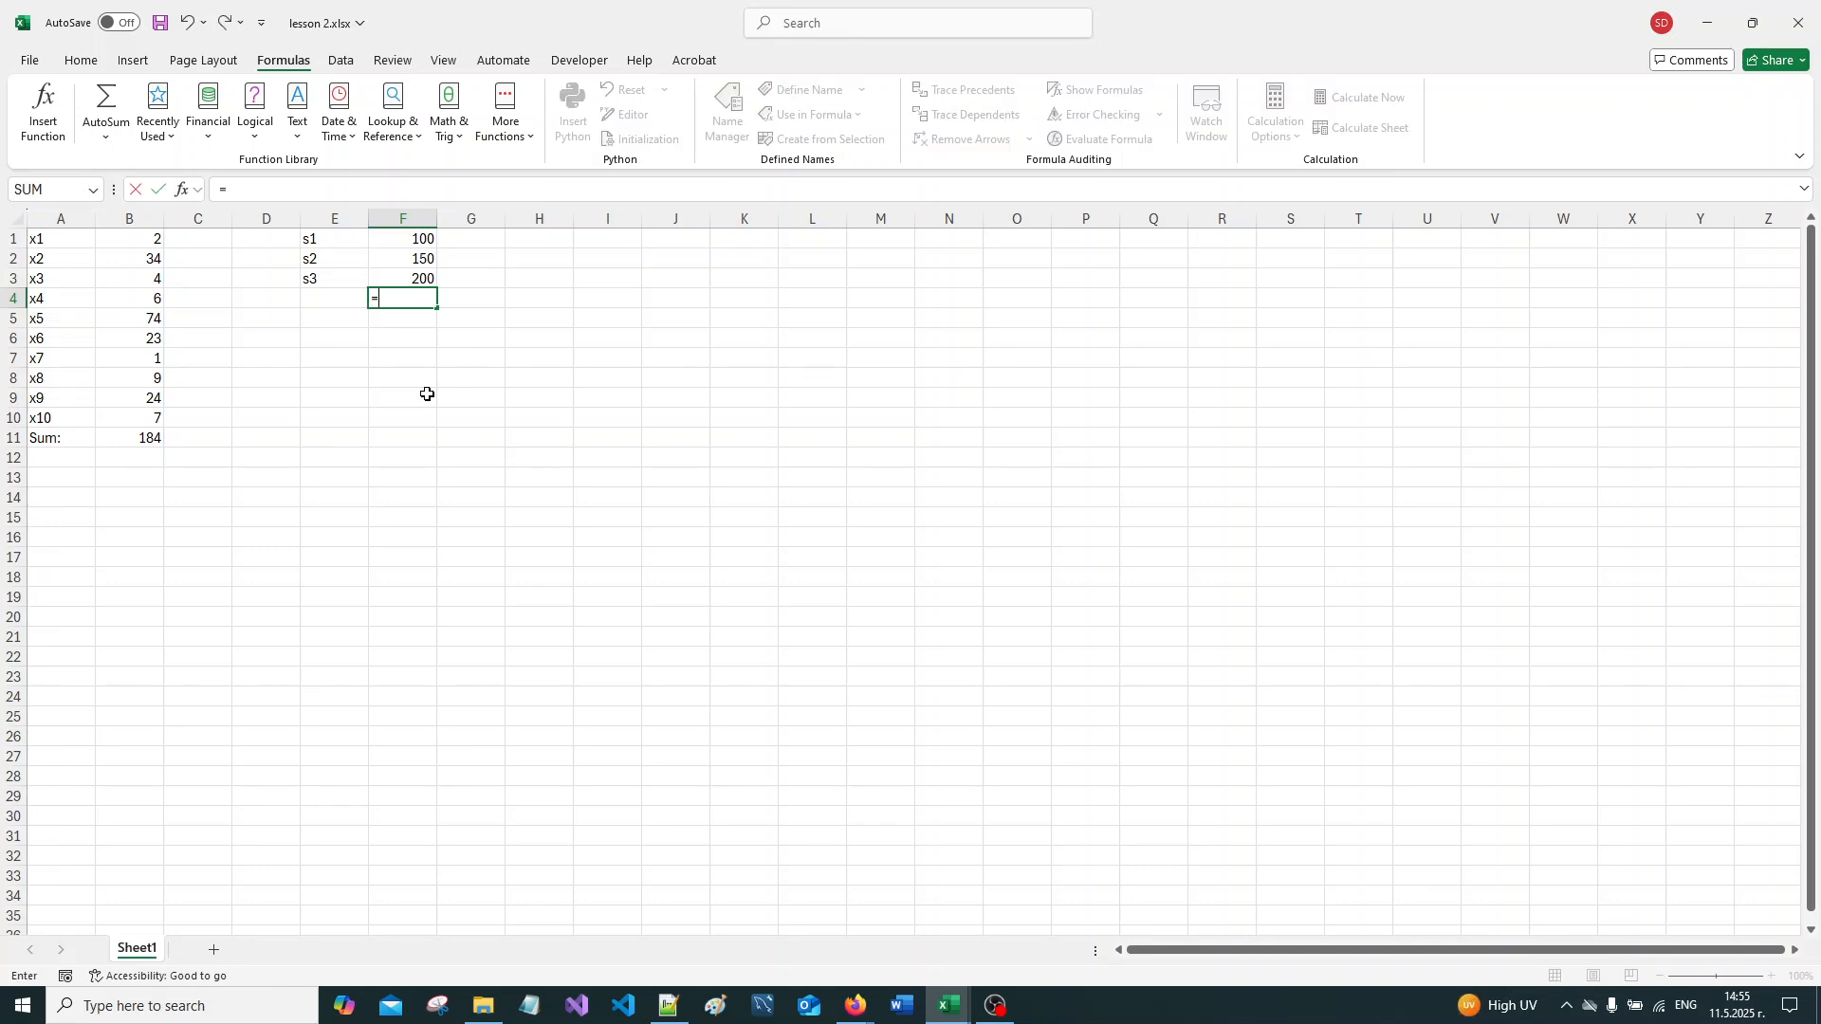
text(()
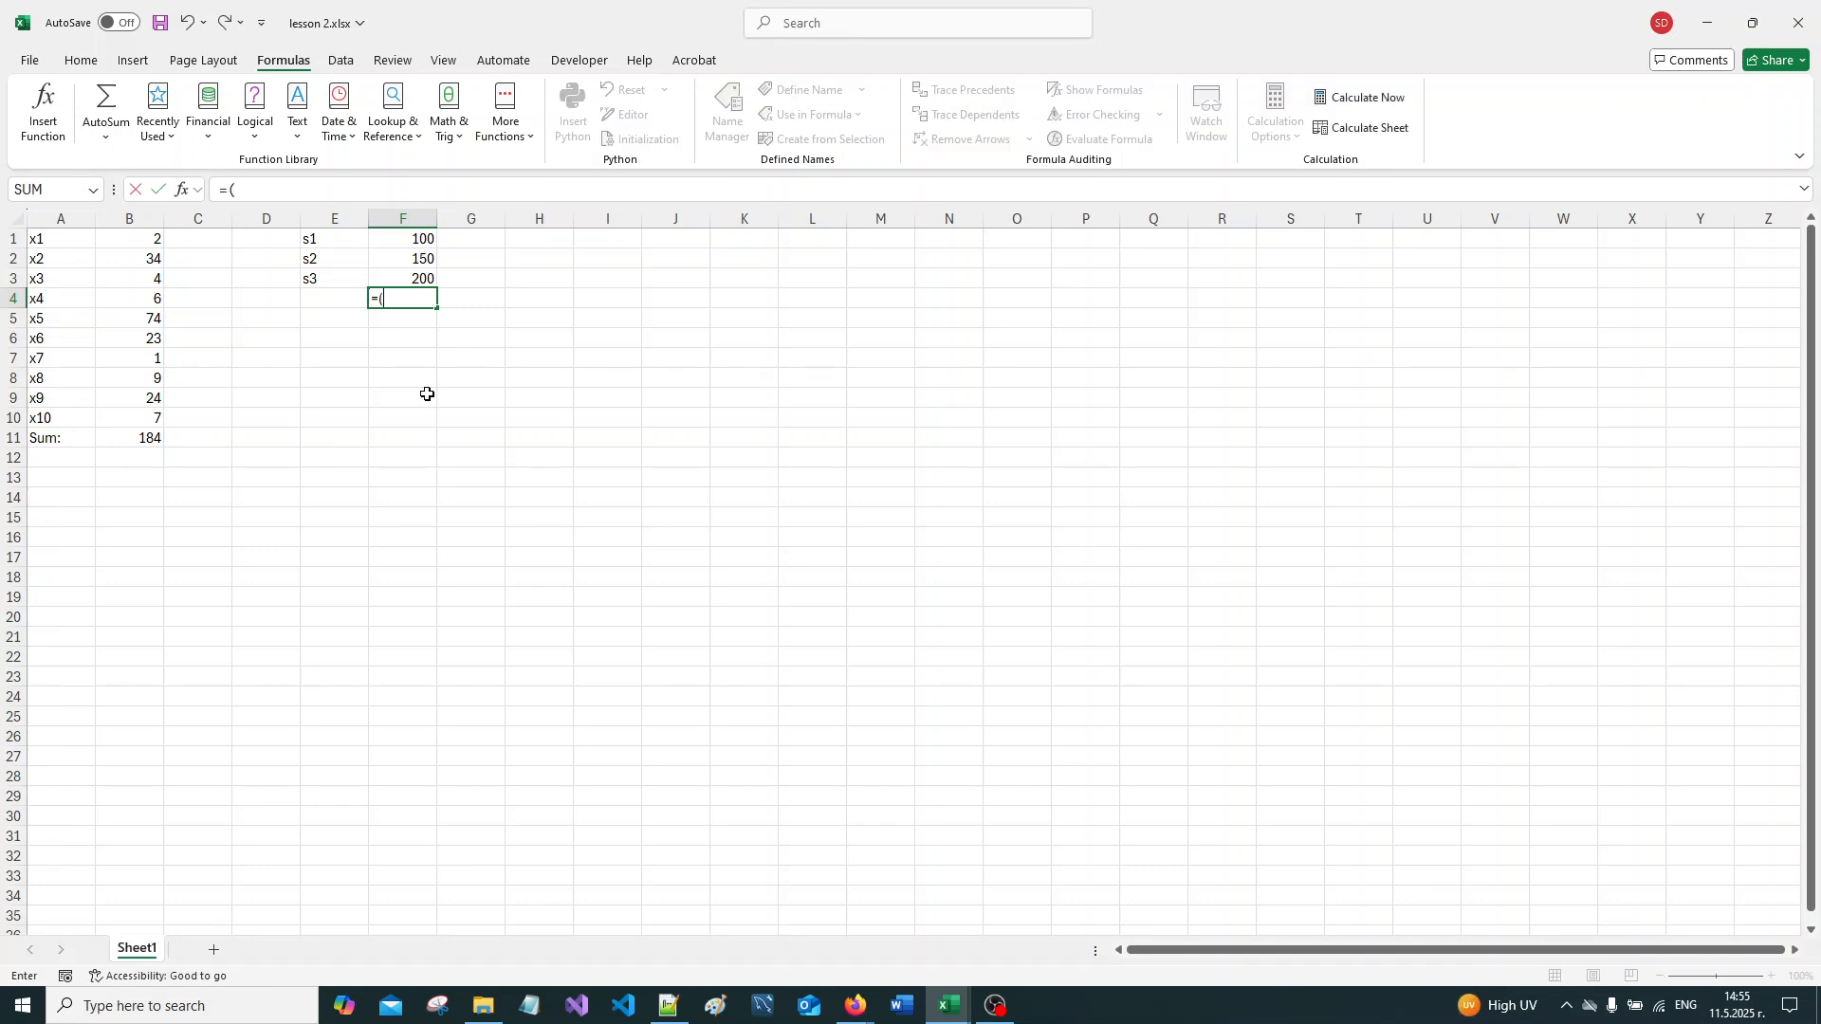
click(393, 241)
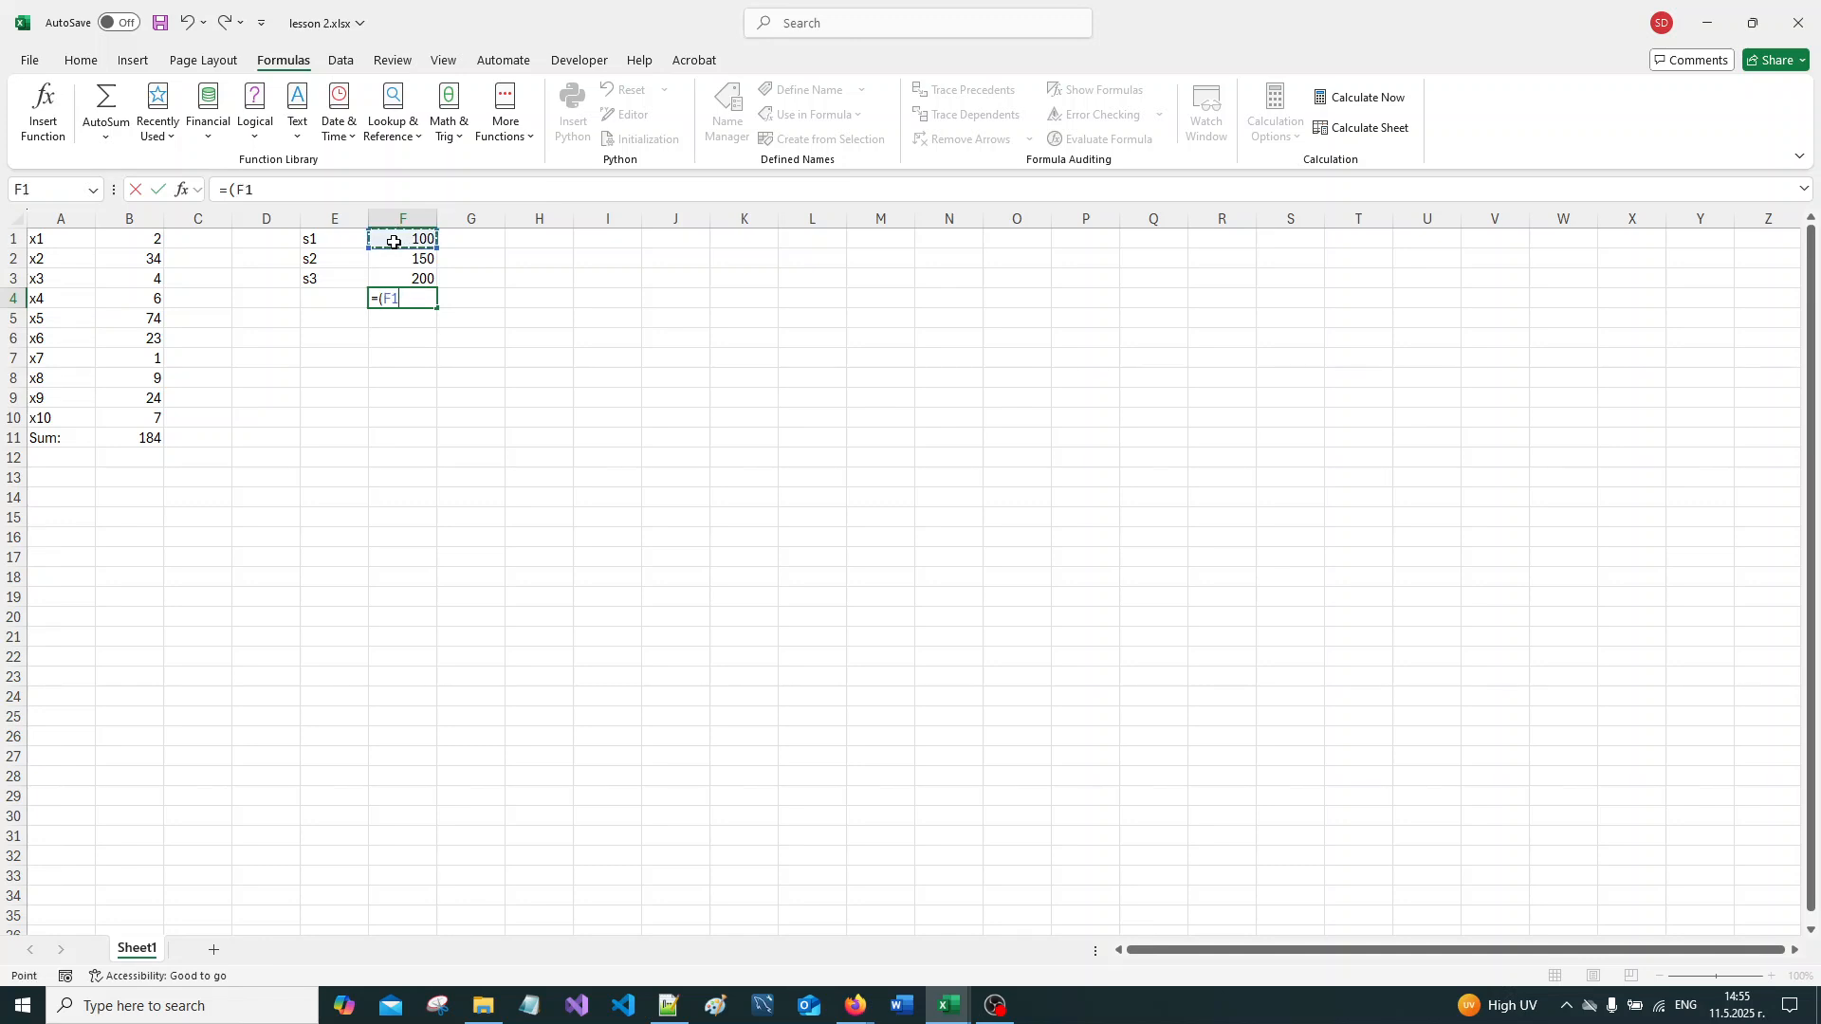
text(+)
click(402, 257)
text(+)
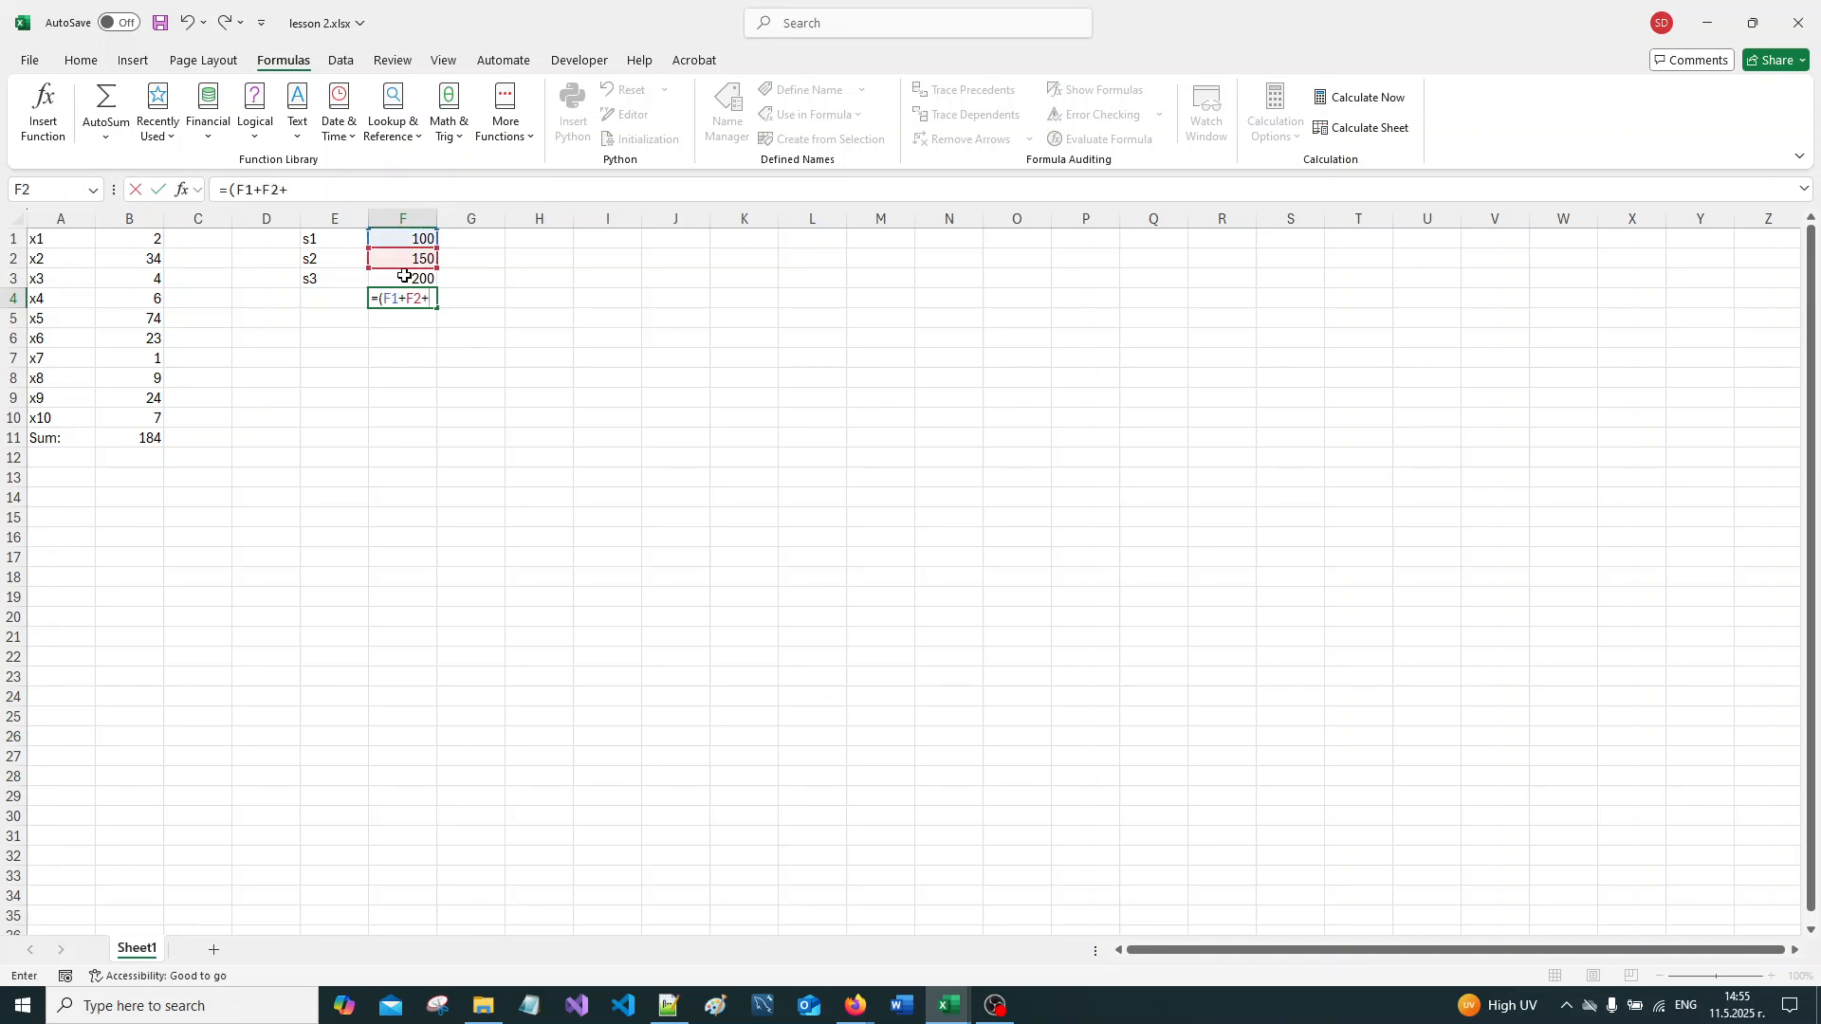
click(404, 276)
text()/3)
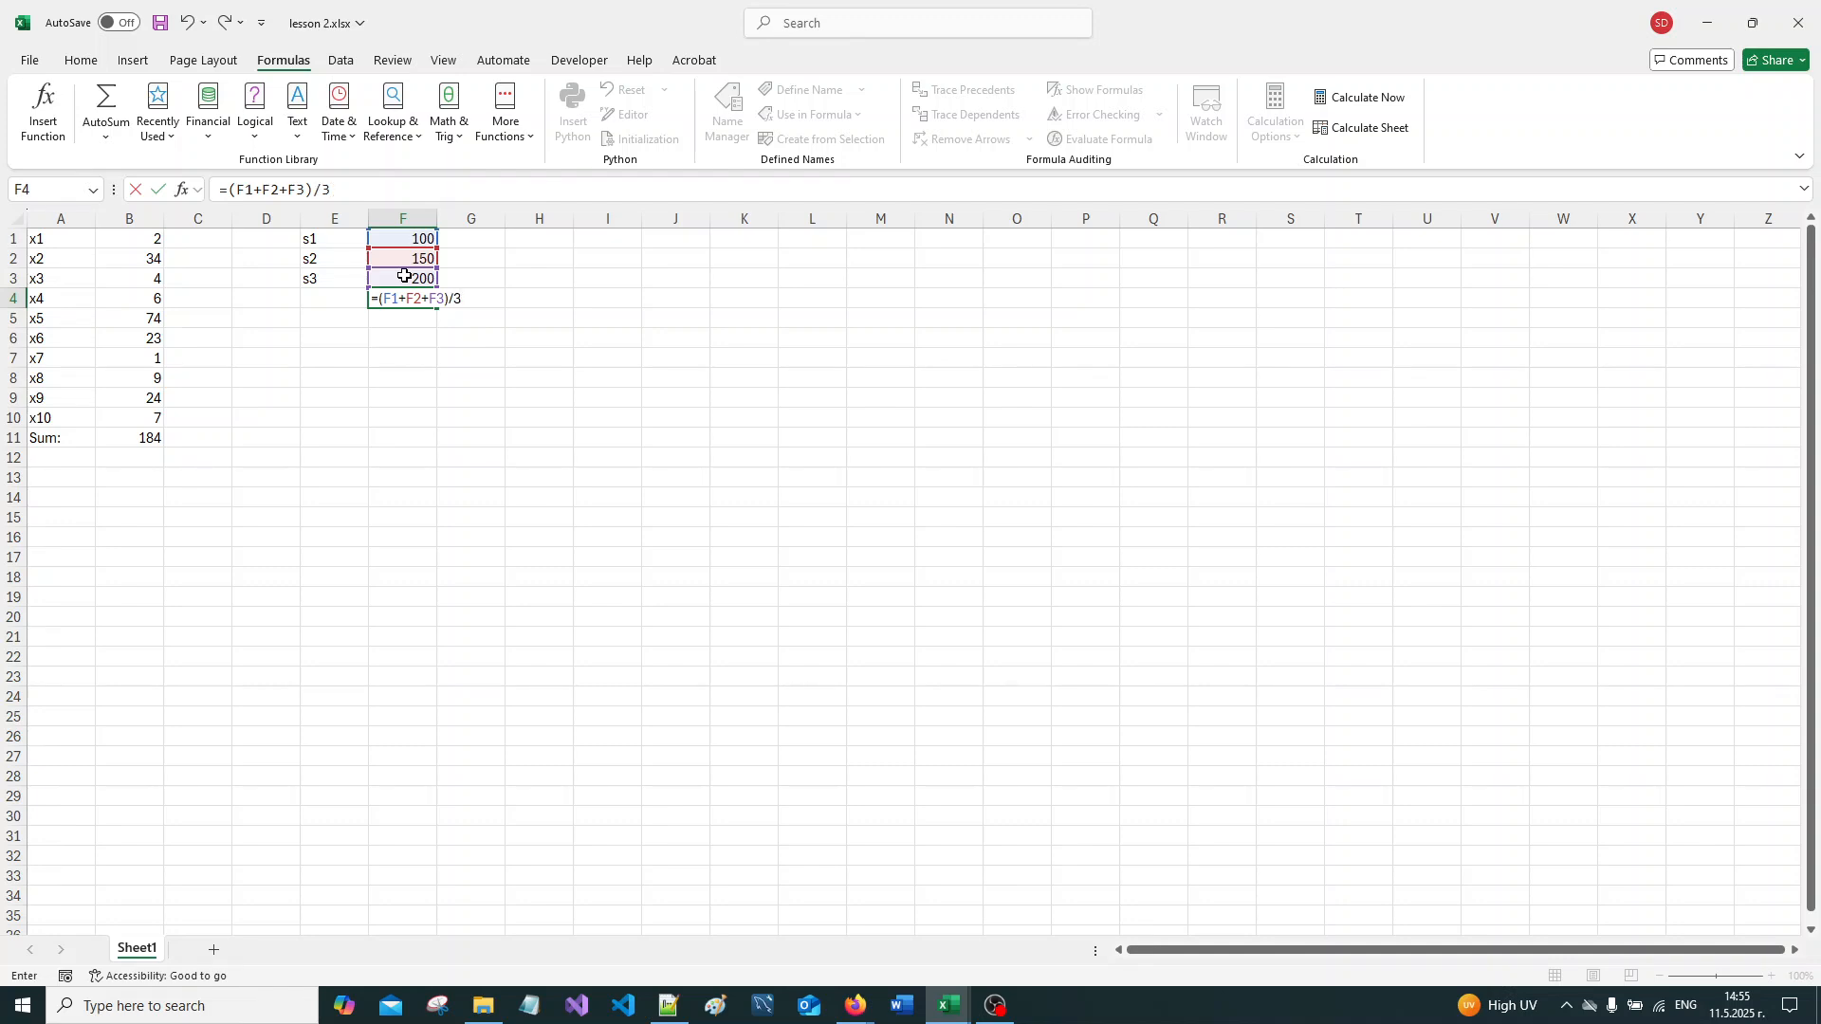
key(Return)
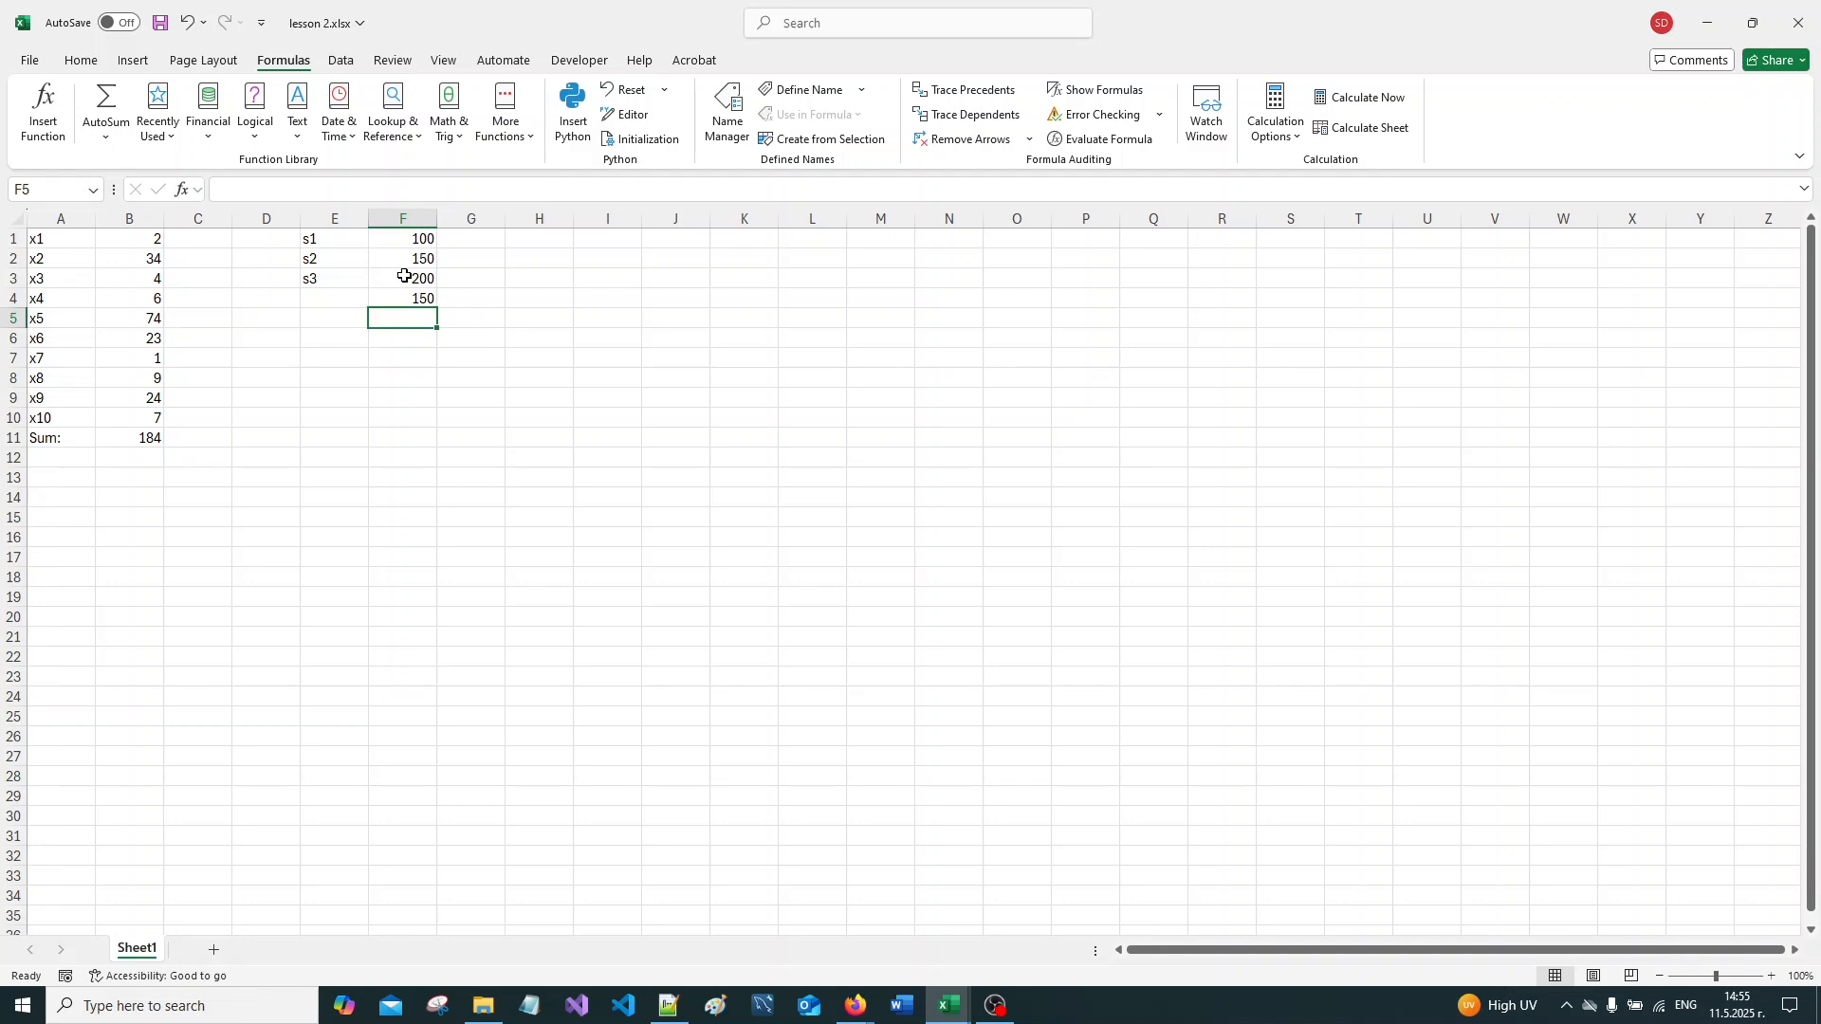
Step: Clear cell F4 and search the Insert Function dialog for AVE
key(Up)
key(Delete)
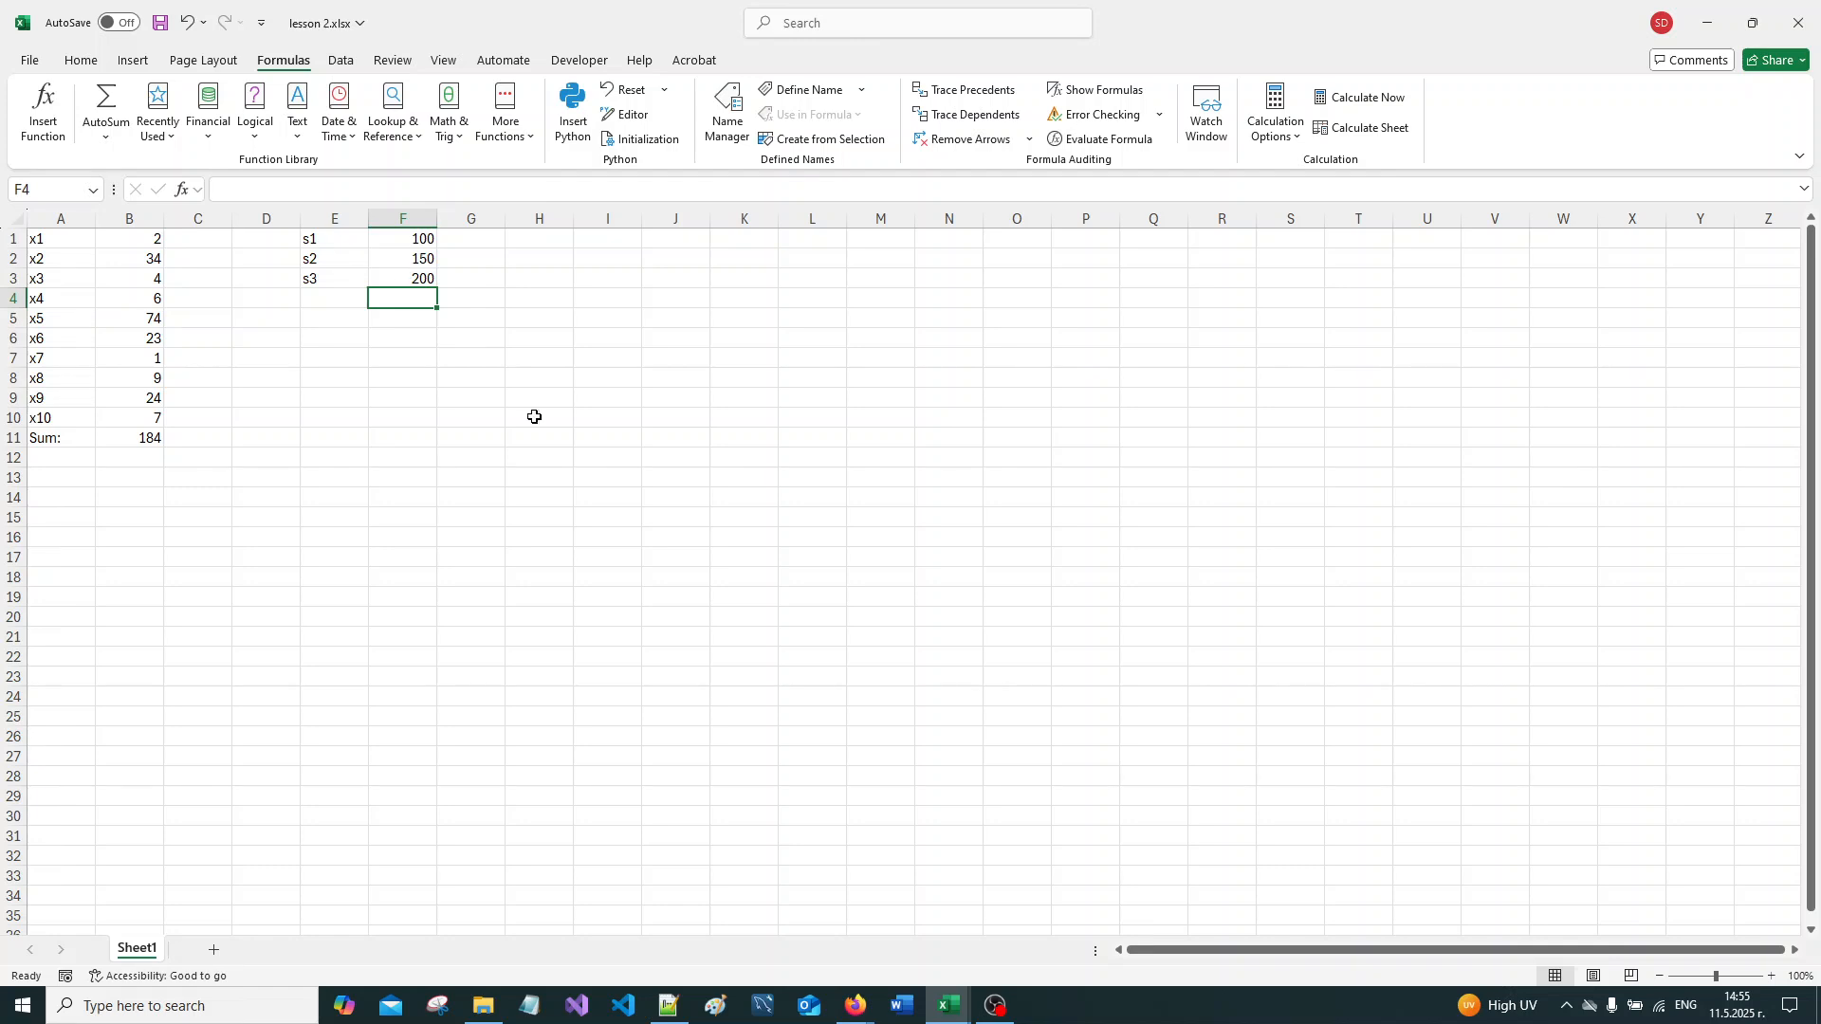
click(40, 142)
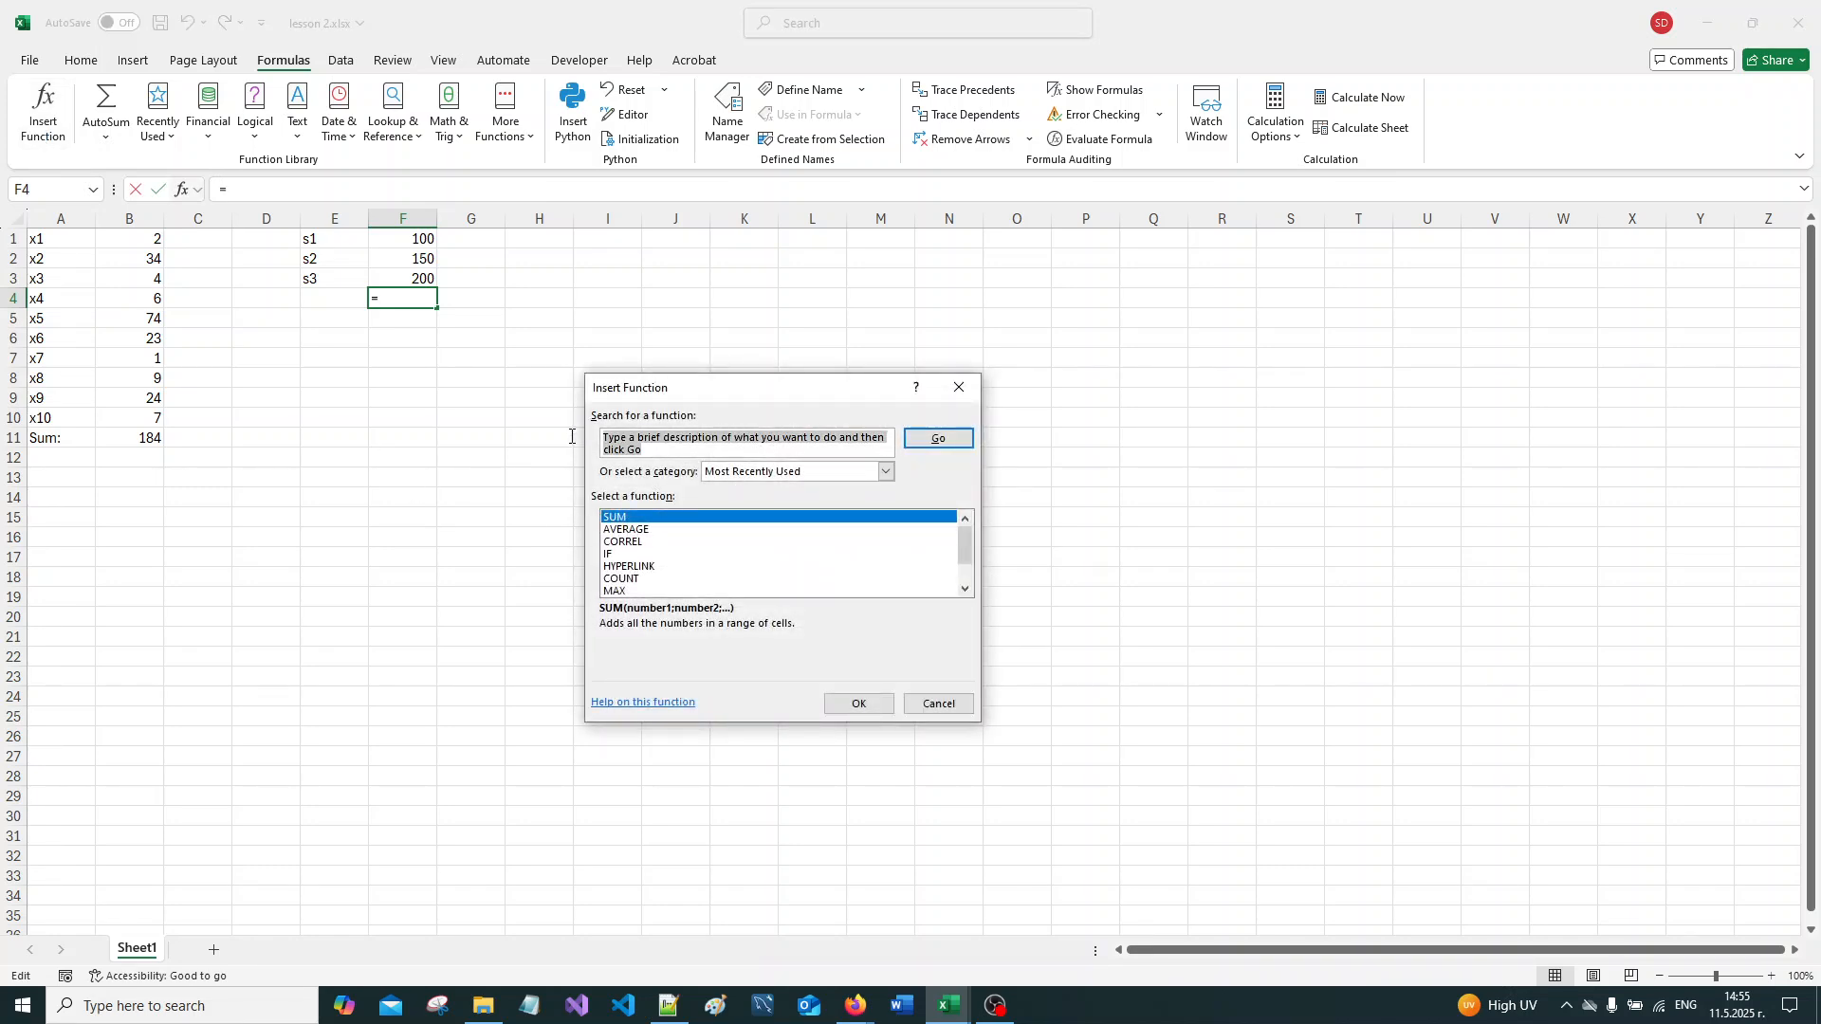
text(AV)
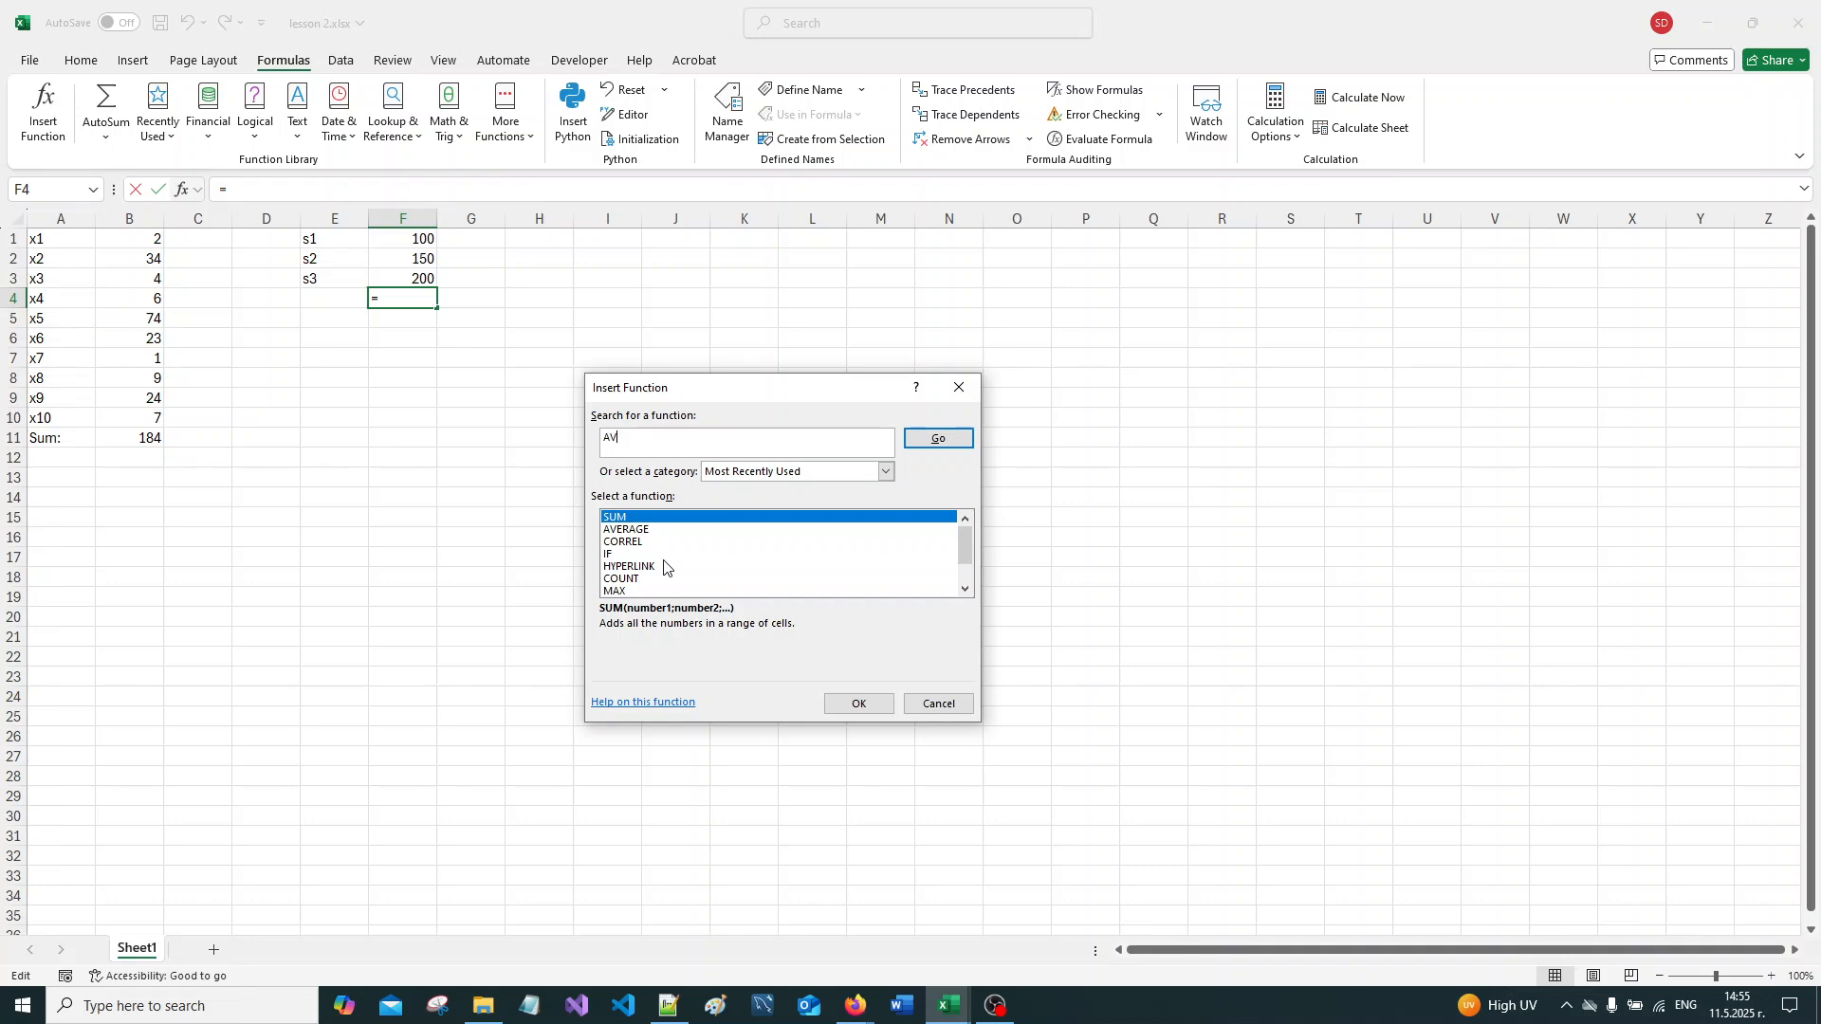
text(eE)
click(911, 446)
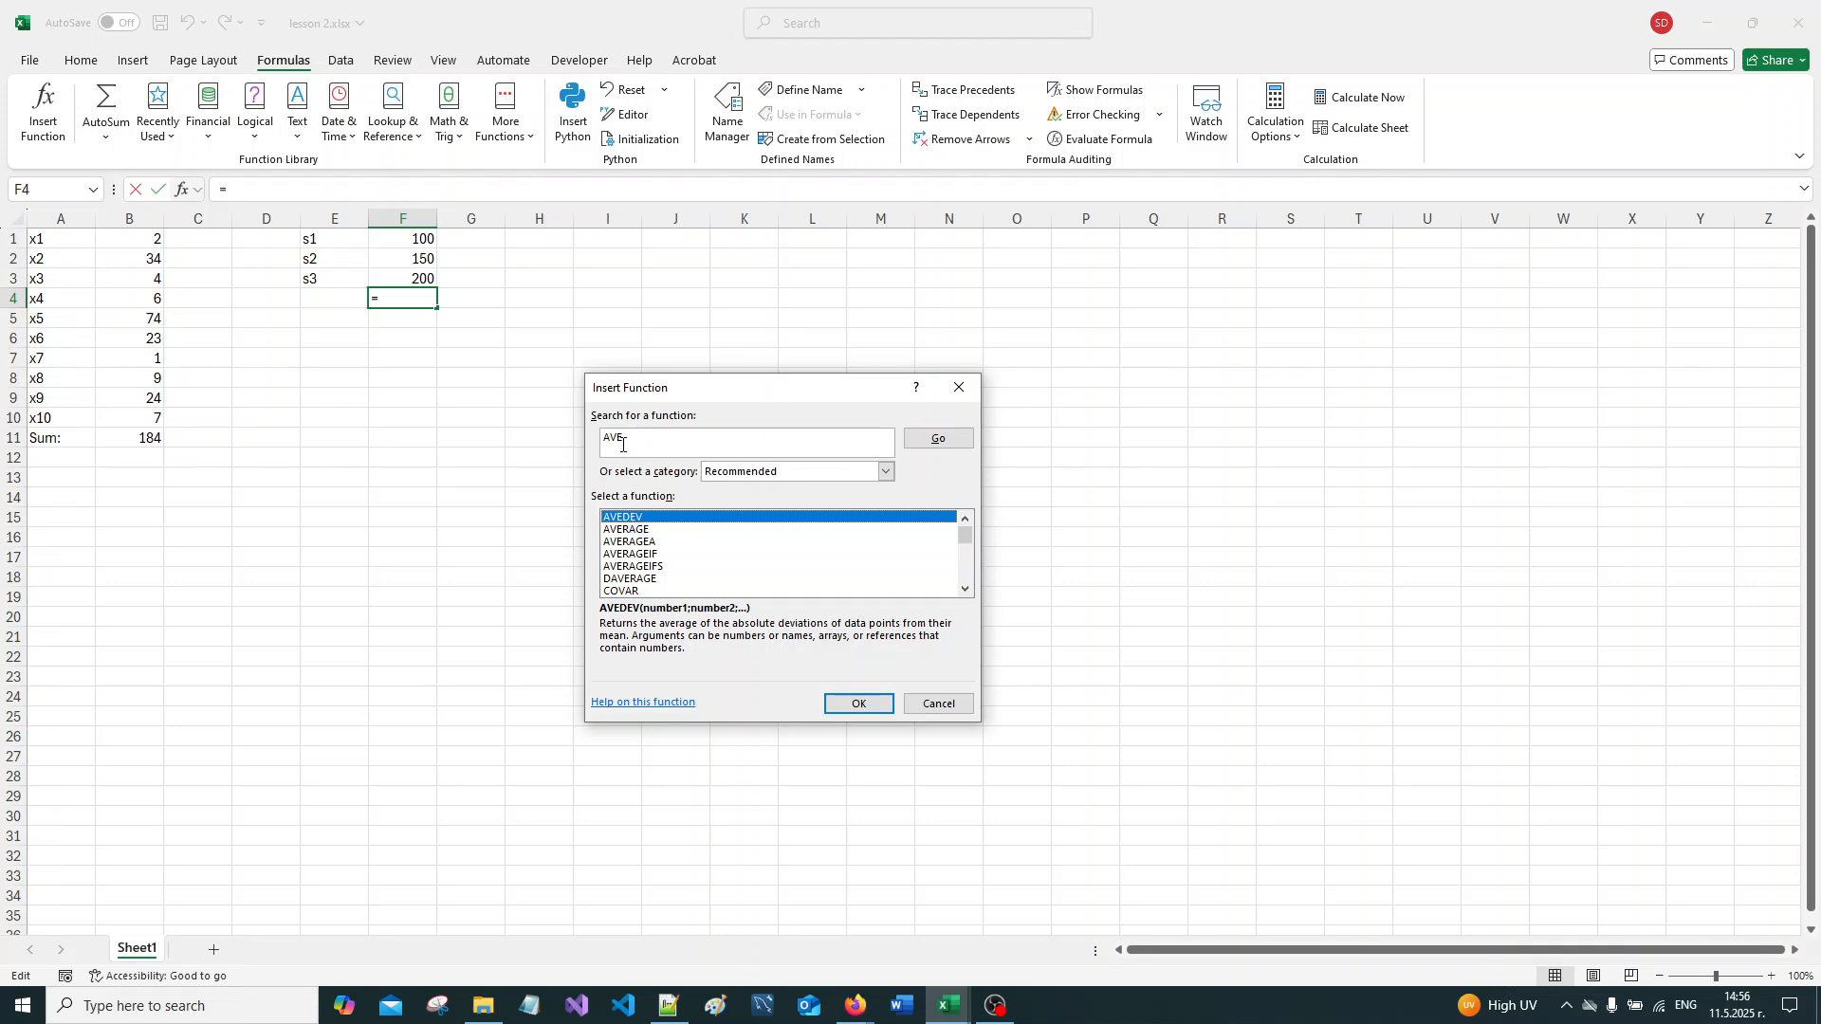
Step: Insert the AVERAGE function into F4 with the range F1:F3 and check the resulting formula
click(627, 531)
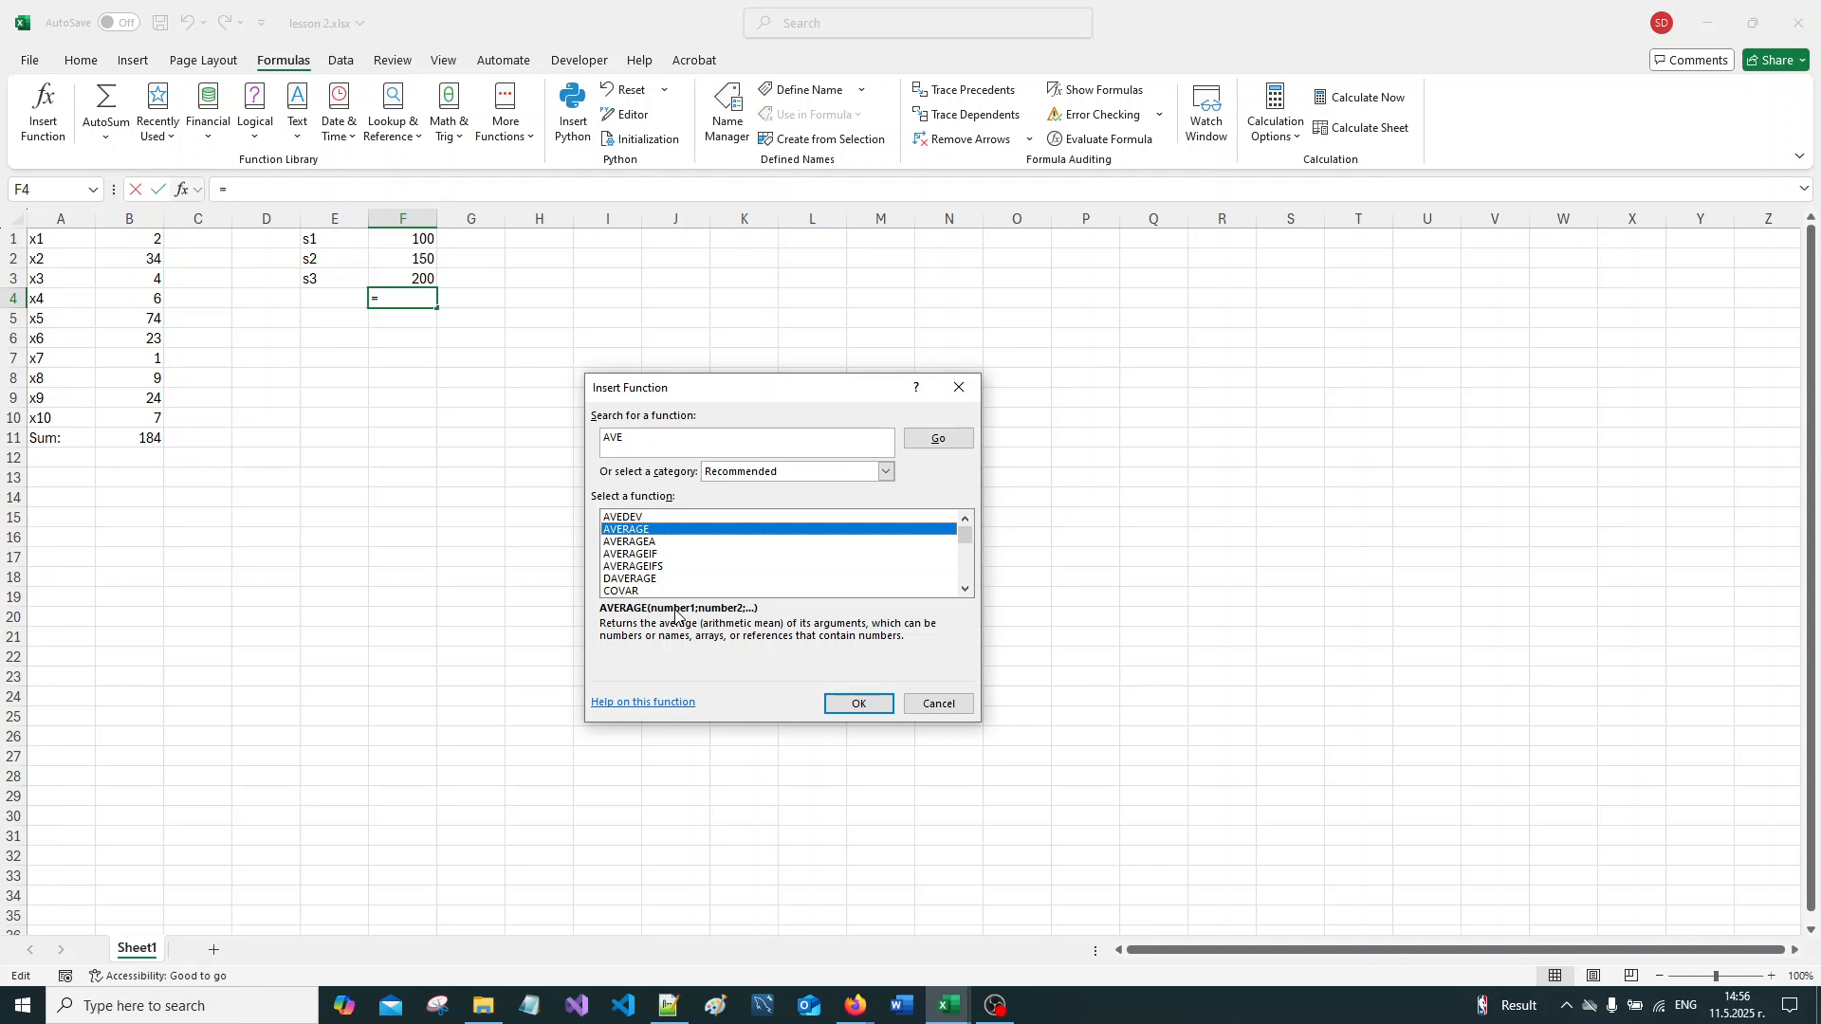
click(878, 713)
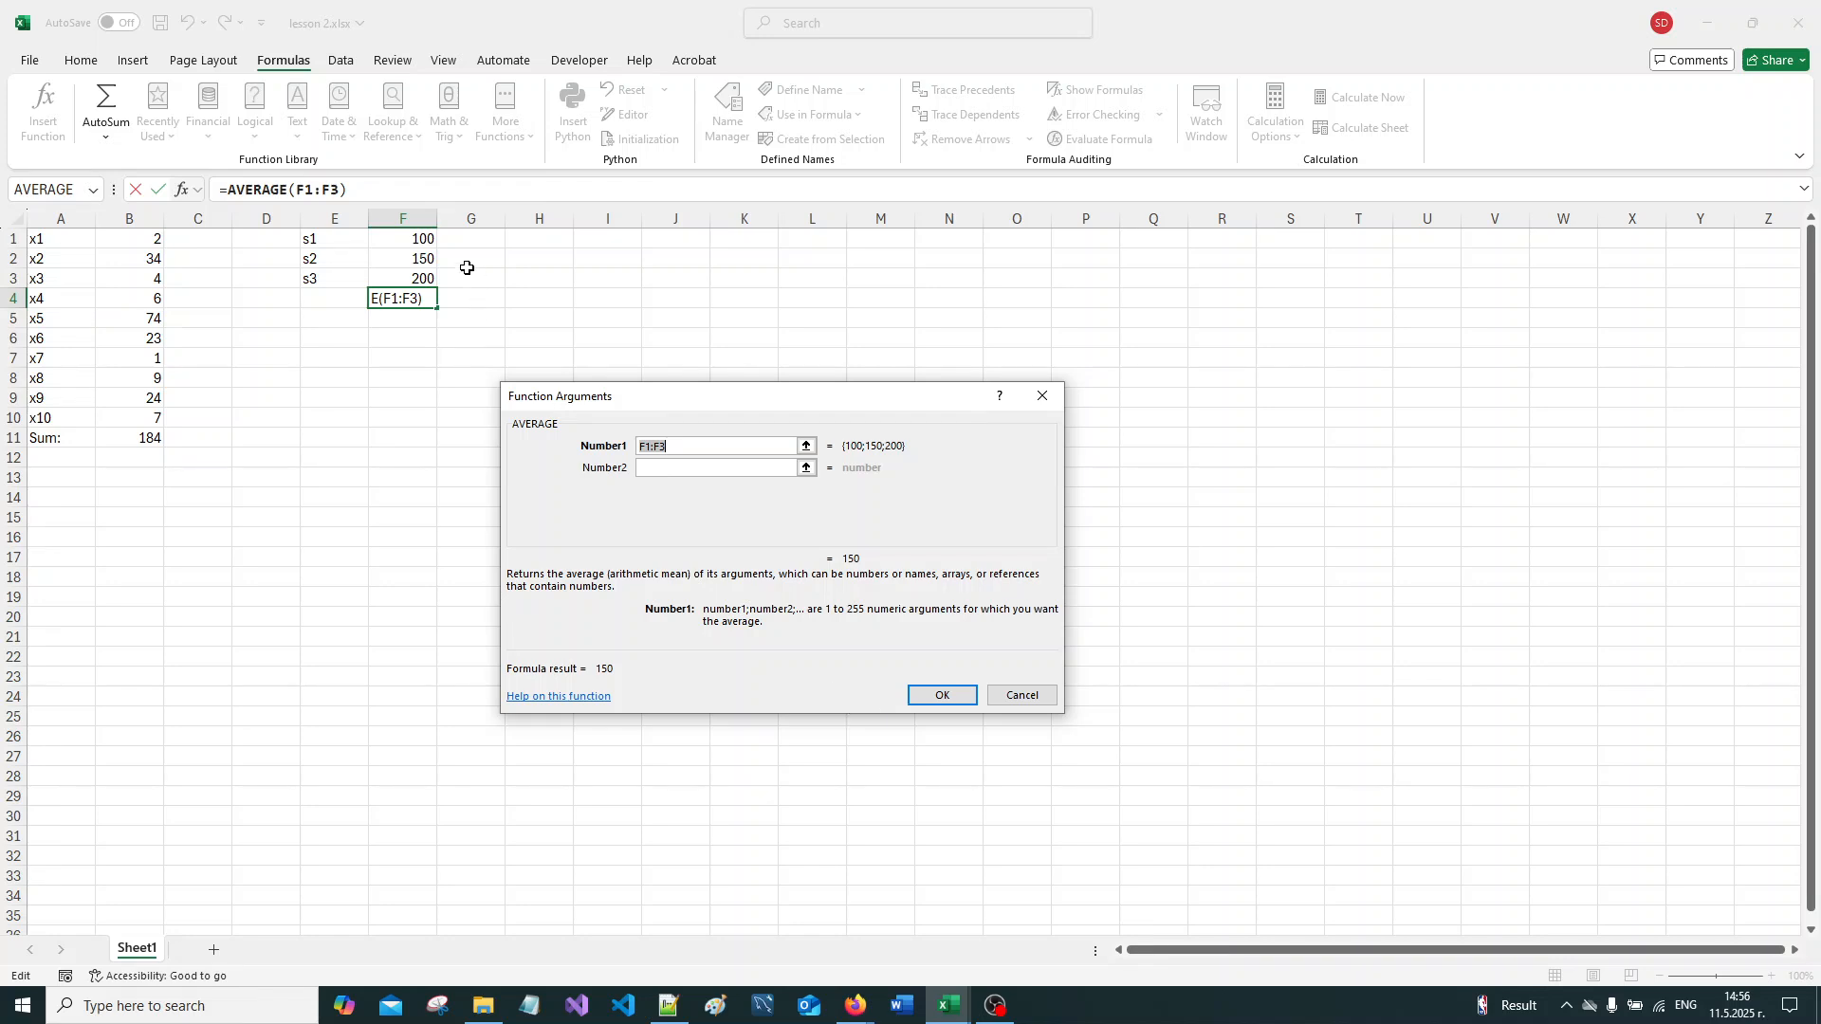
drag(392, 238, 392, 275)
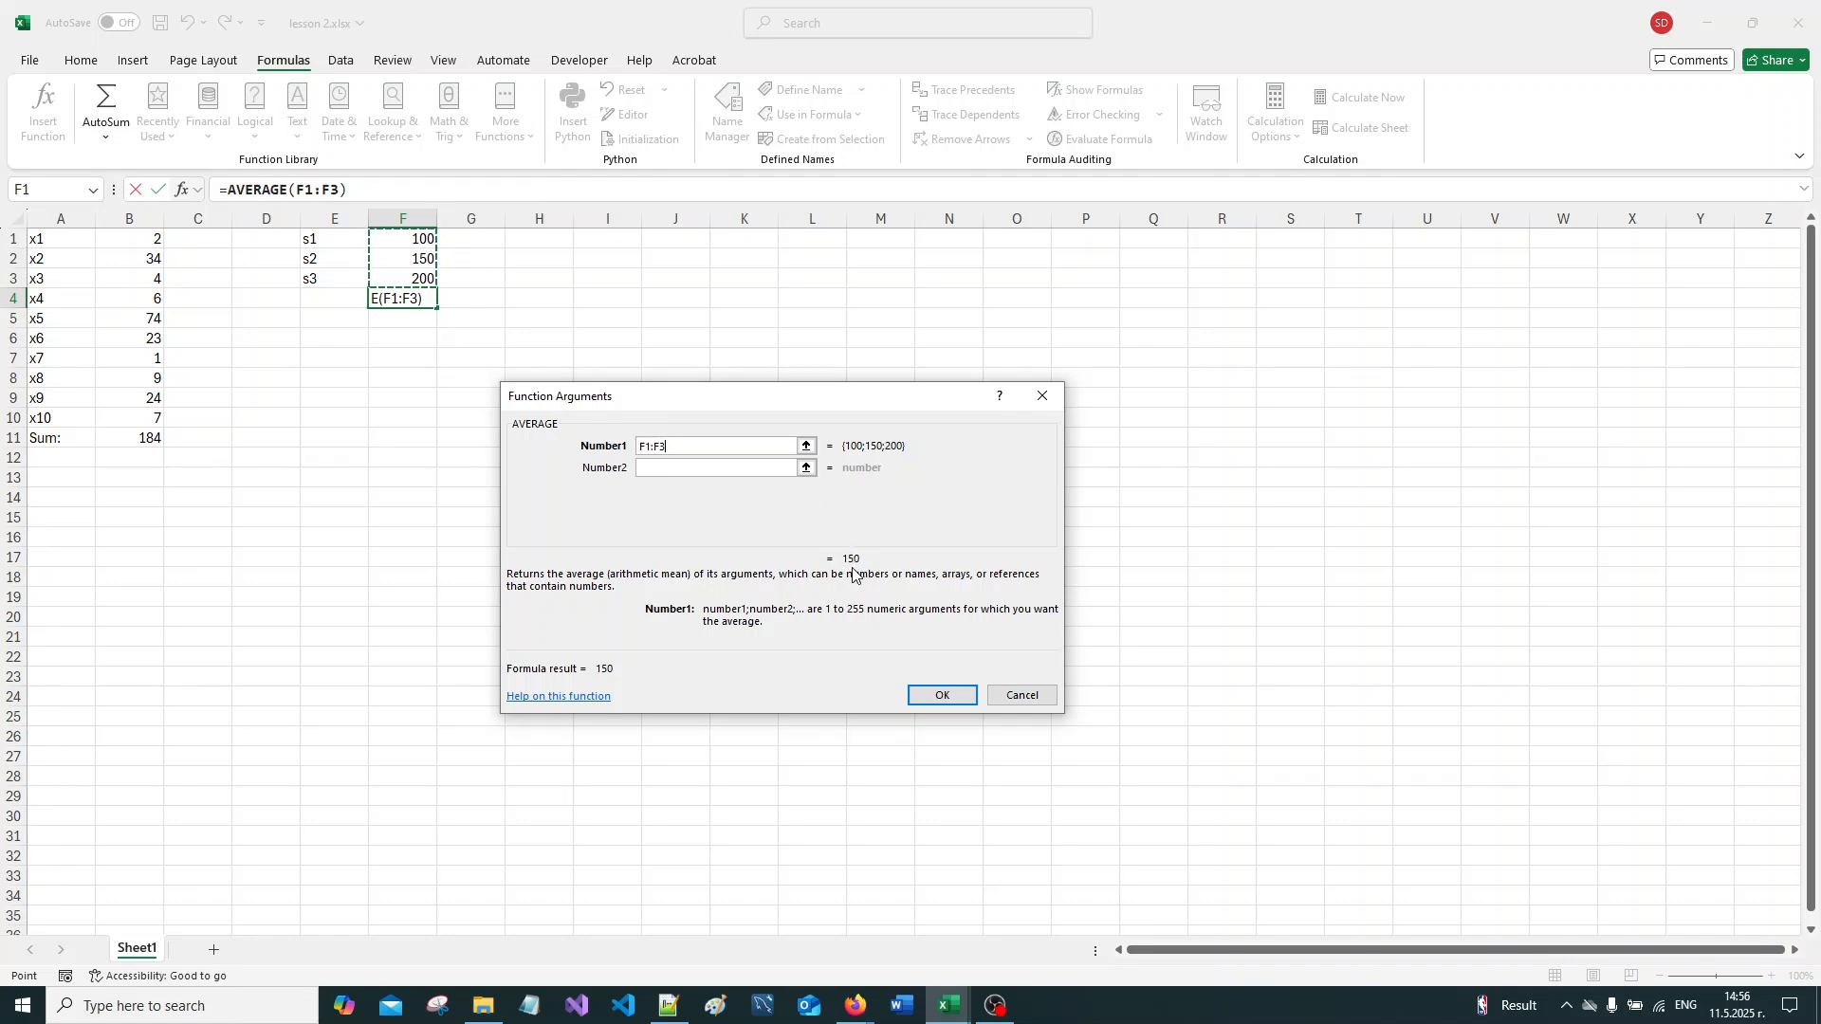
click(946, 700)
click(832, 574)
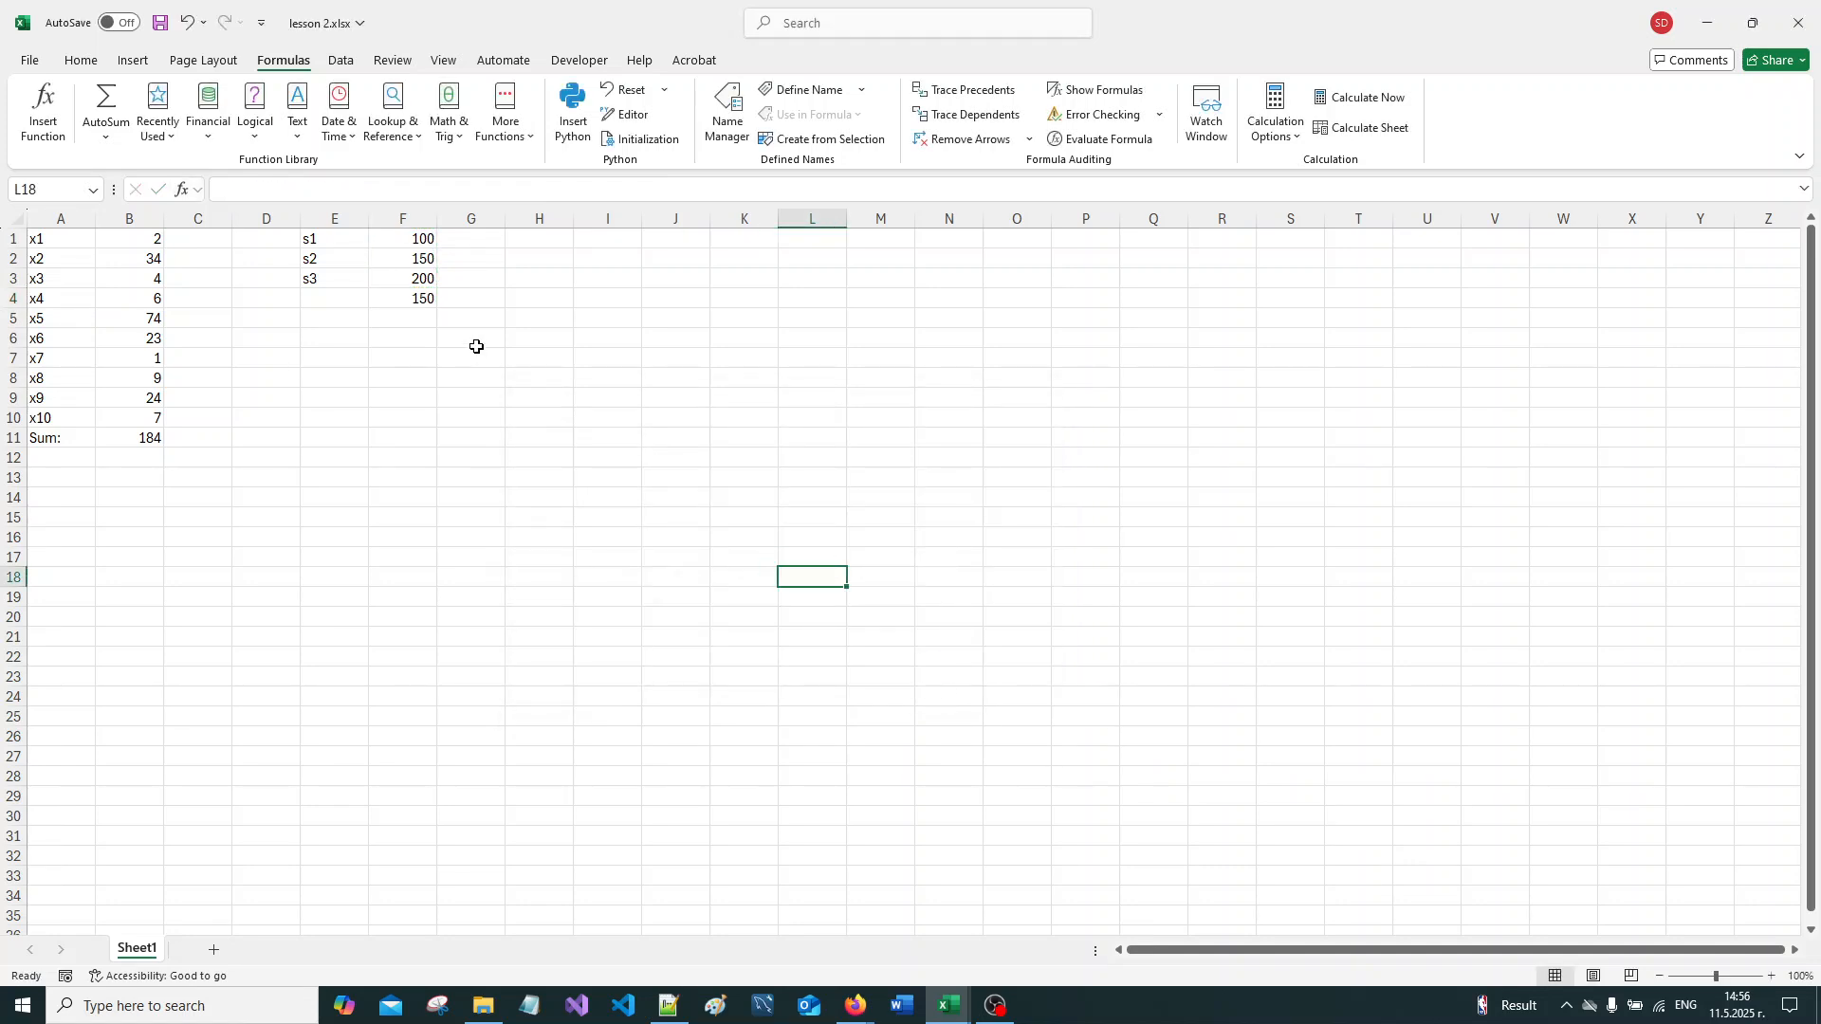
click(408, 303)
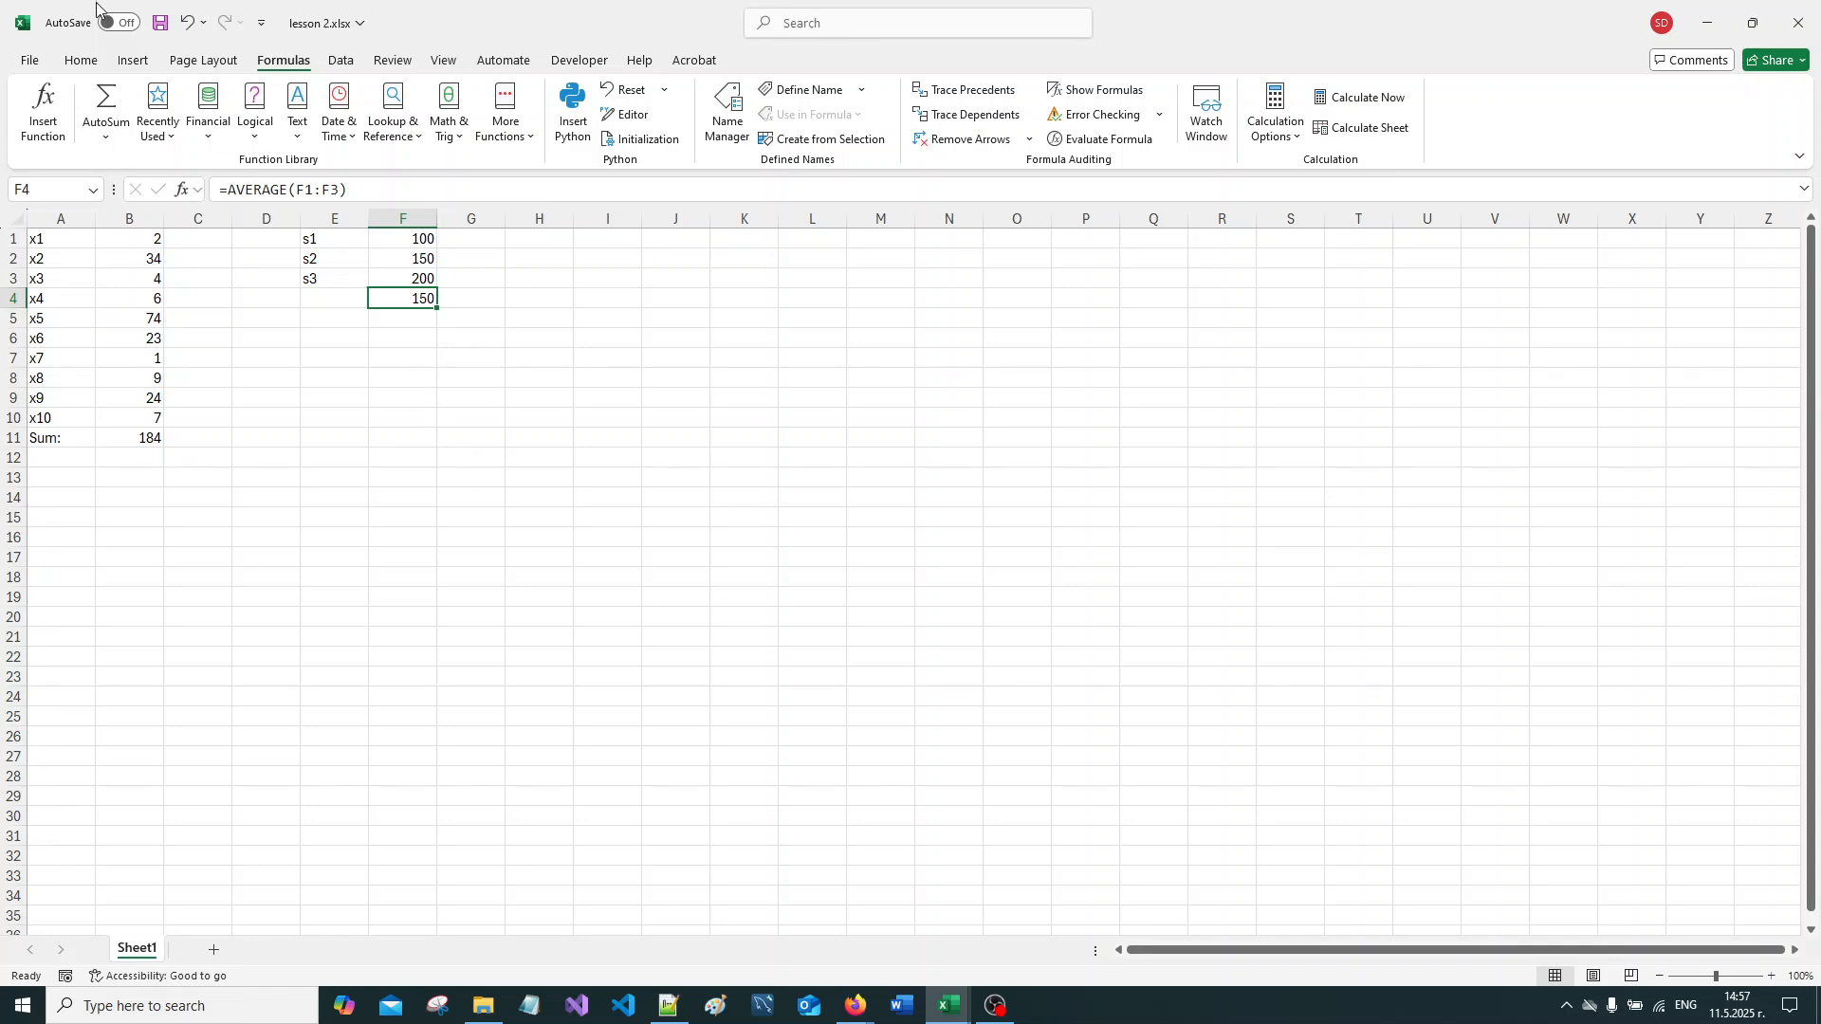
Step: Save the lesson 2 workbook, then close it and the Lesson 1 workbook
click(158, 28)
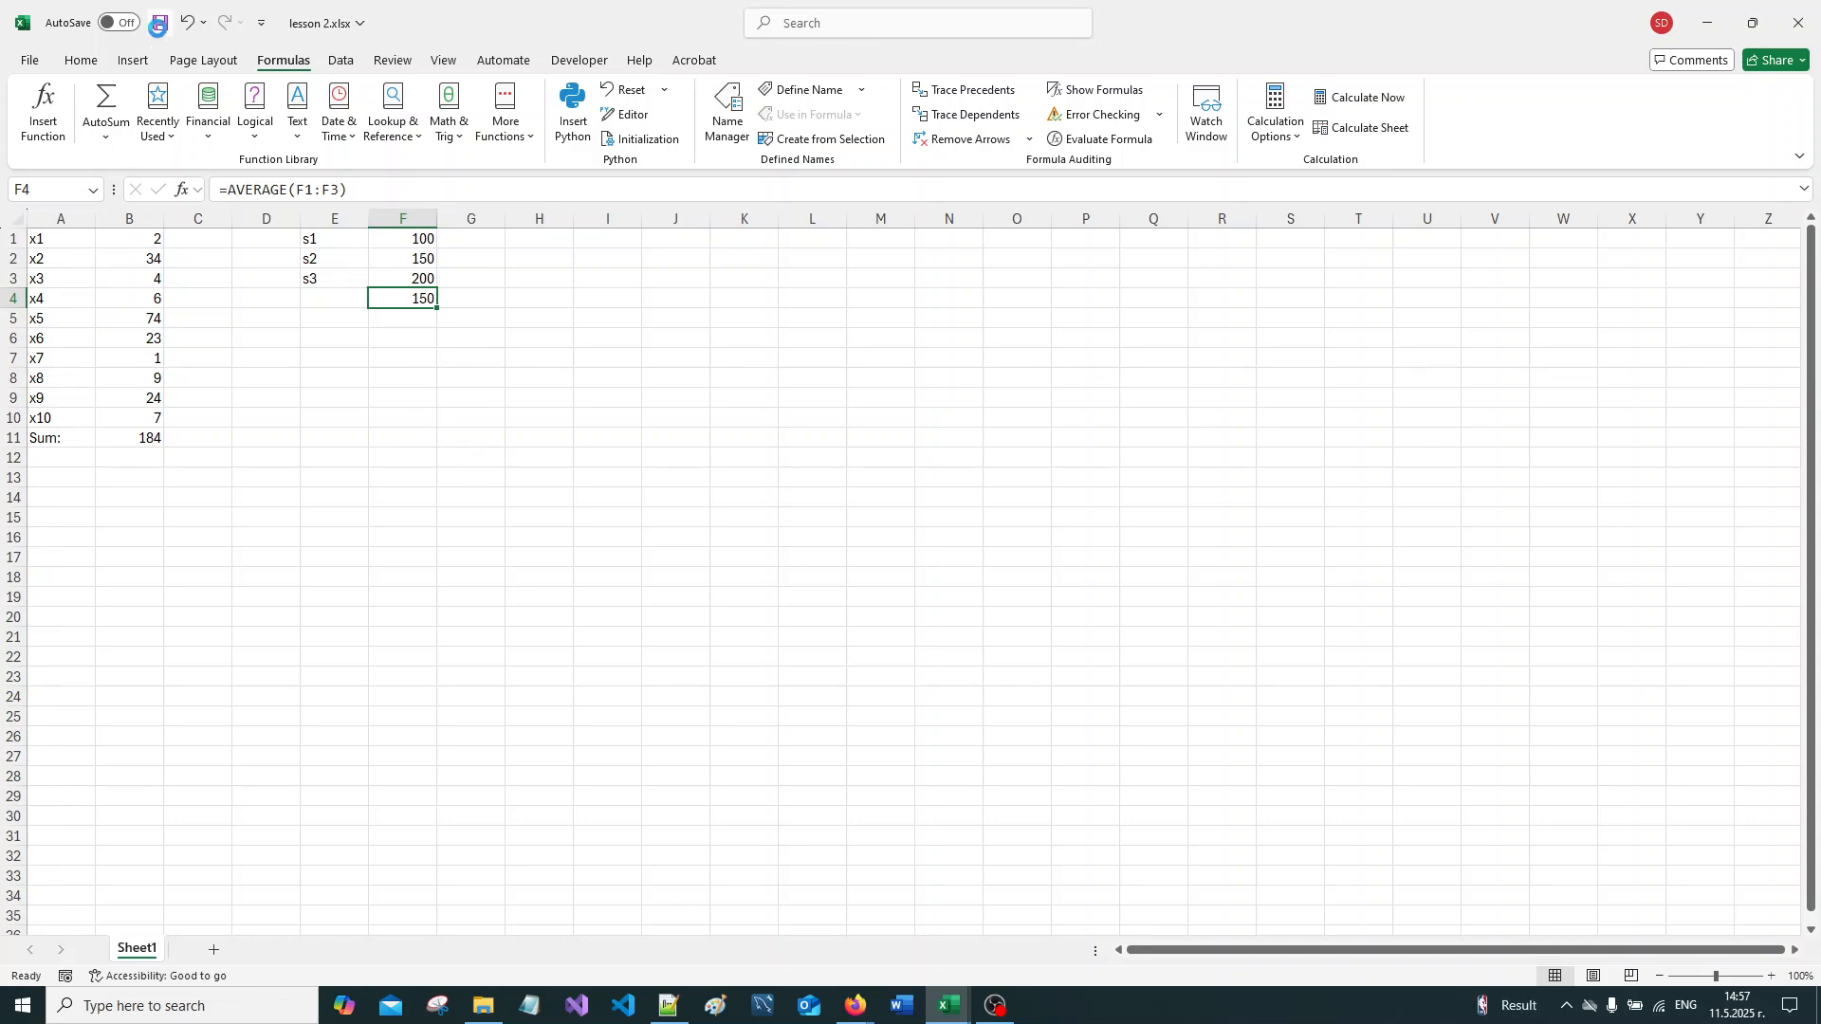
click(605, 537)
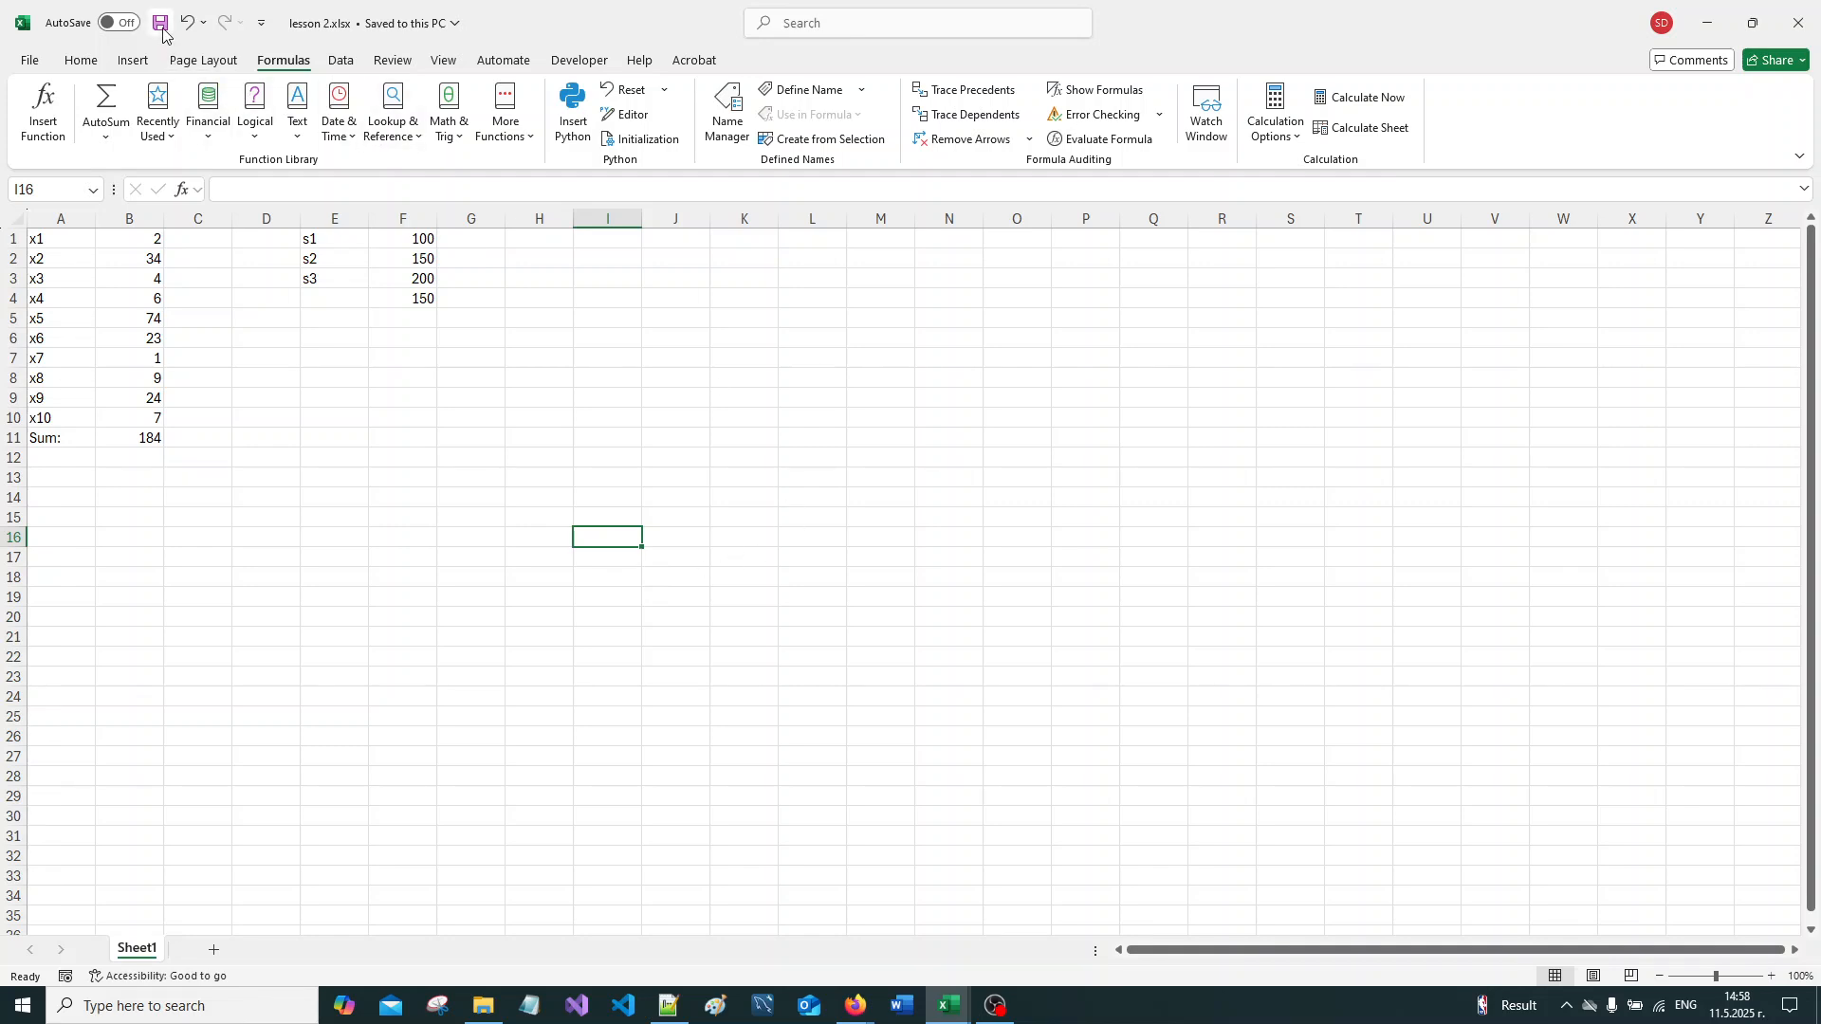
click(1799, 33)
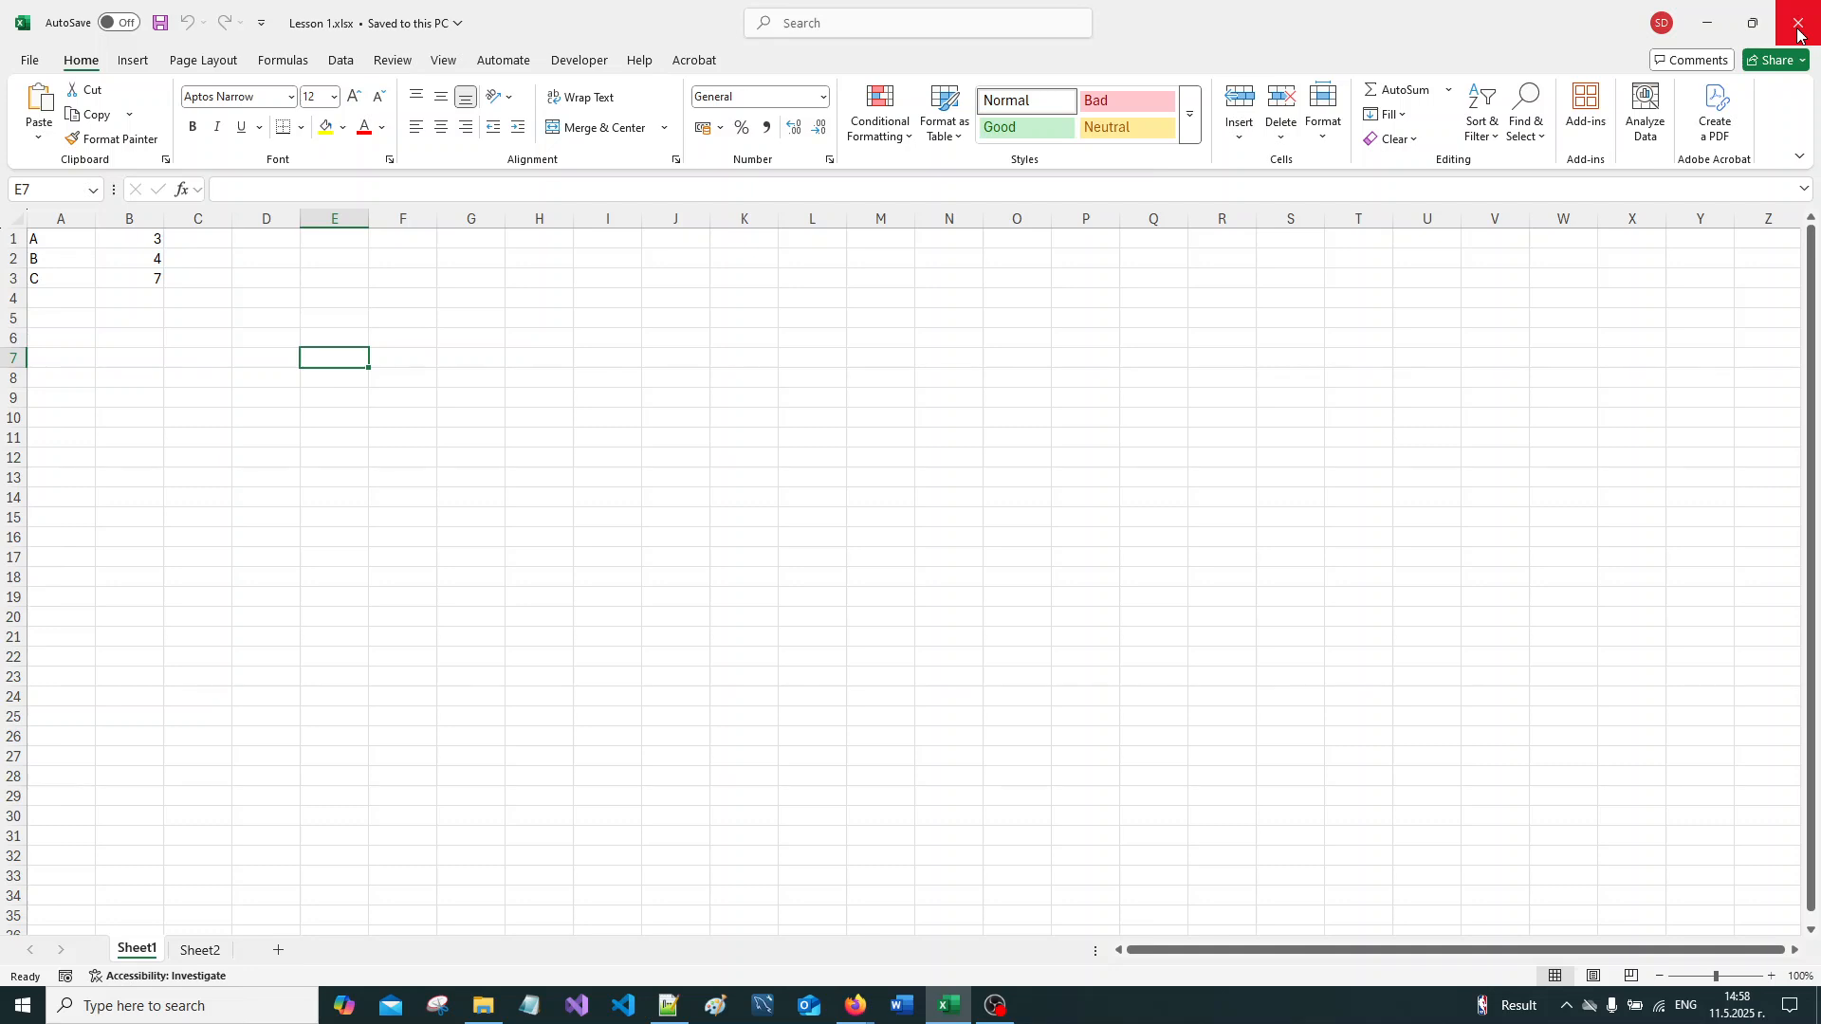
click(1800, 33)
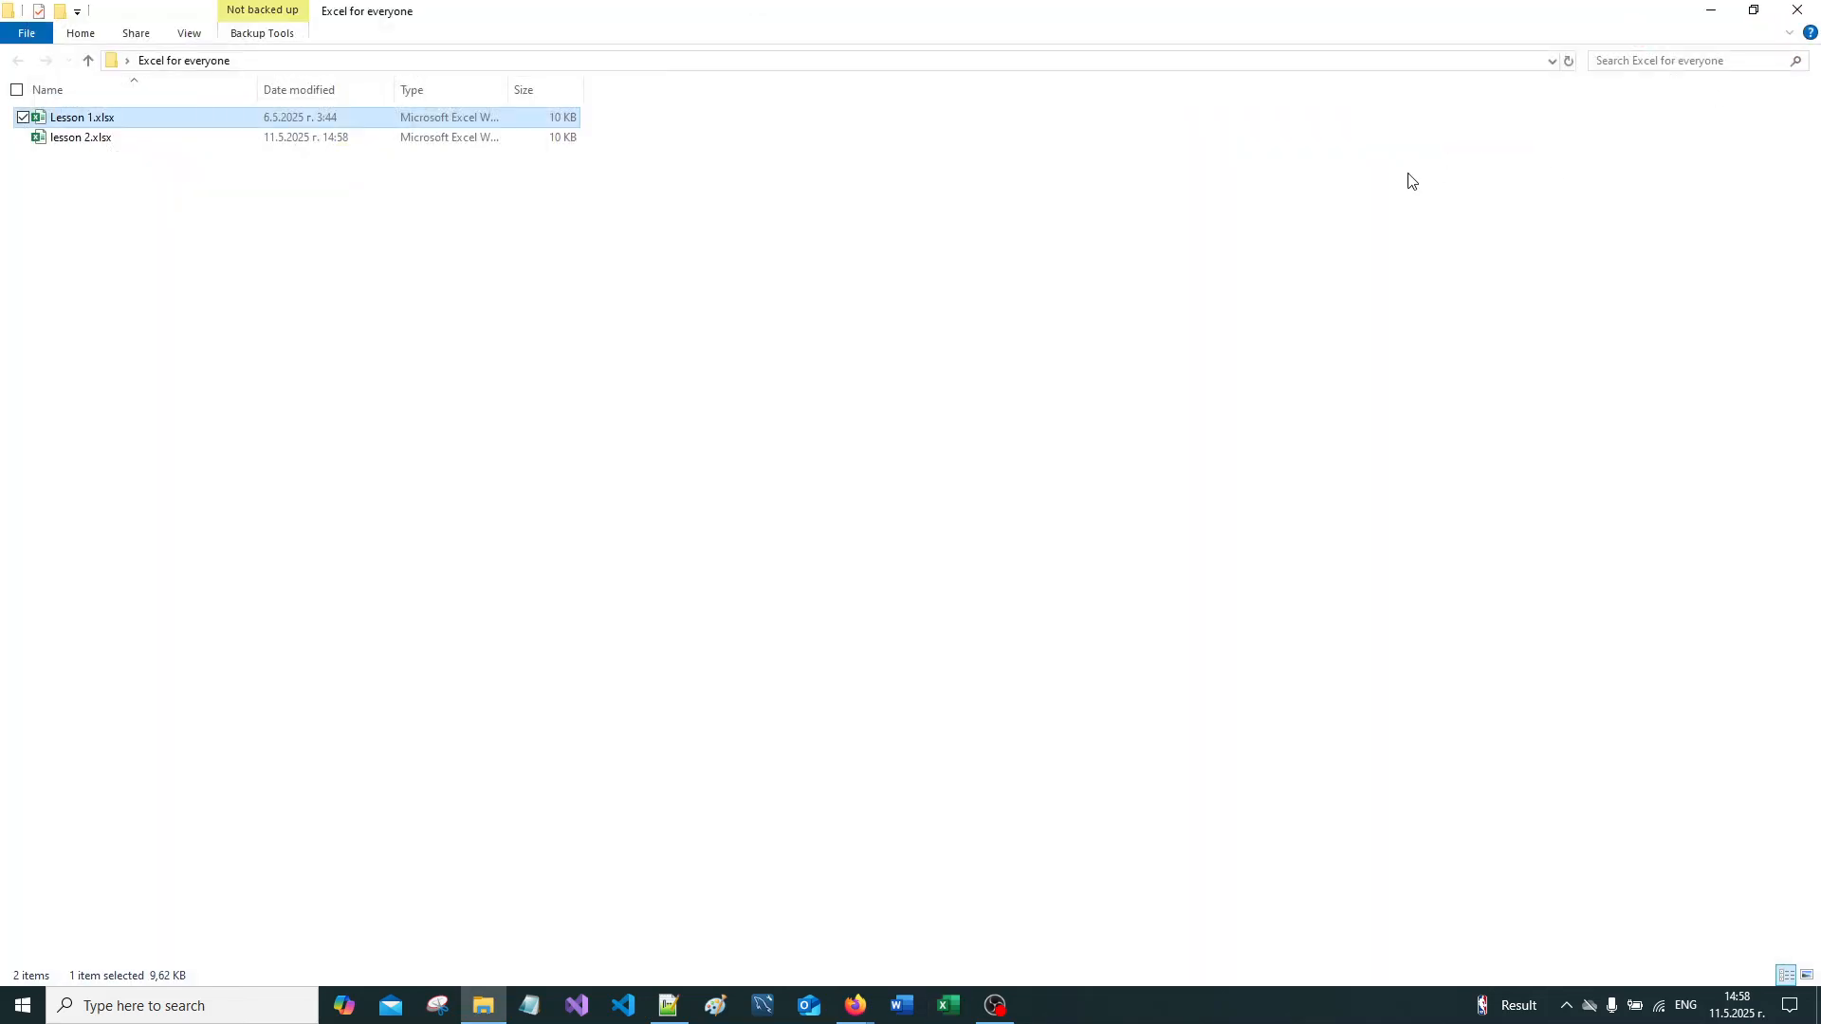